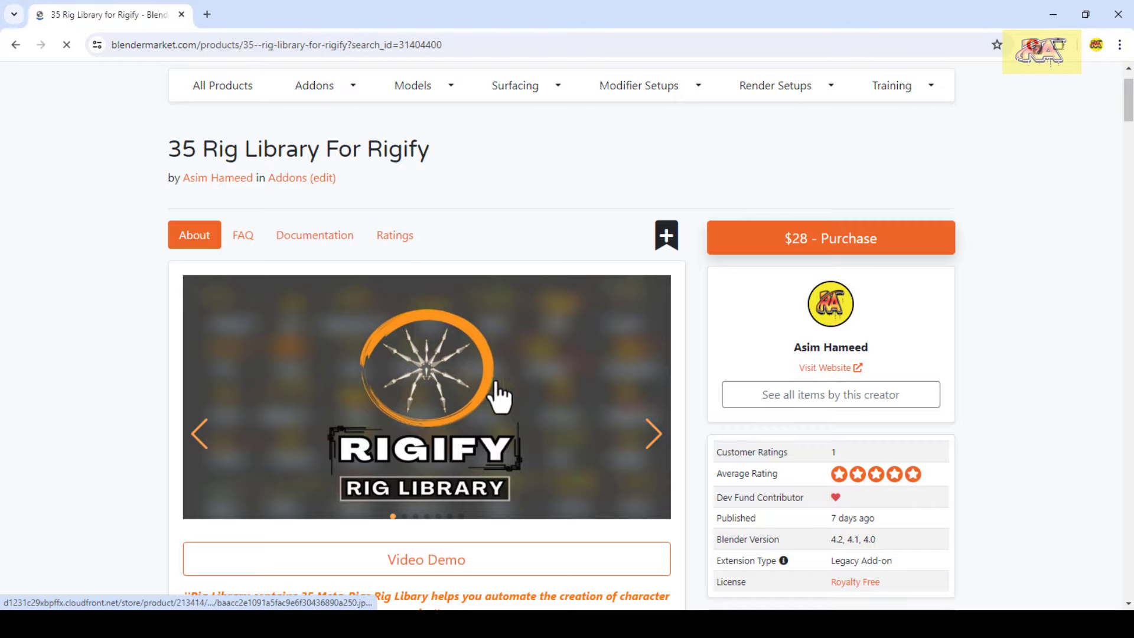
Browse the Rigify preview images and slides (35 Meta-Rigs, Advanced Rig Layers, spider, squirrel)
{"action": "scroll", "coordinate": [579, 431], "scroll_direction": "down", "scroll_amount": 1}
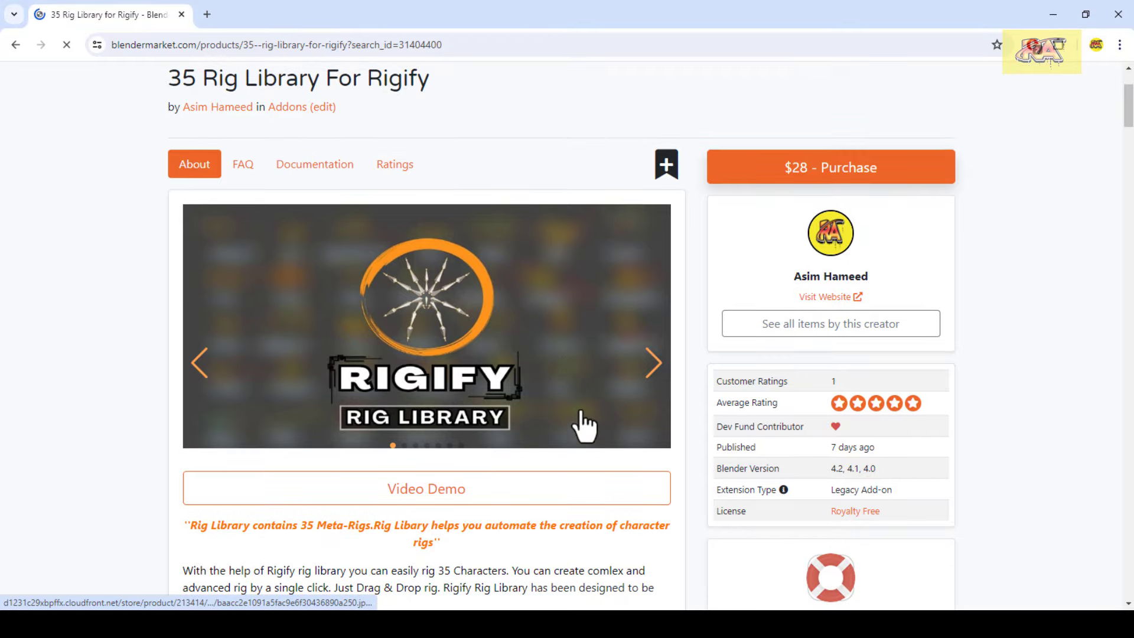
{"action": "left_click", "coordinate": [667, 381]}
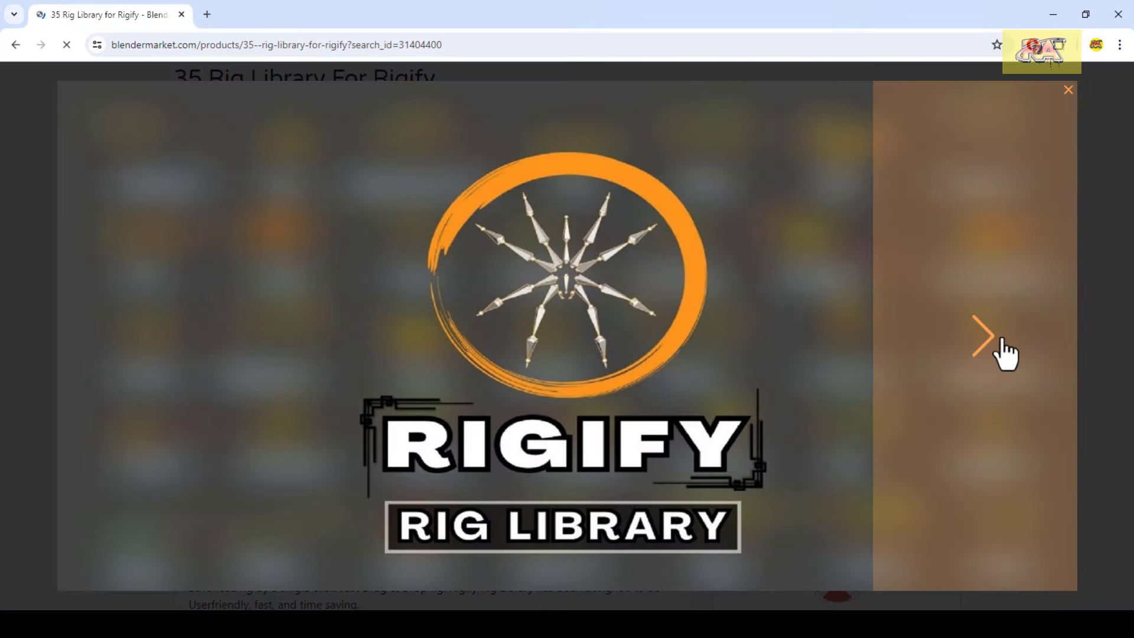
{"action": "left_click", "coordinate": [1002, 341]}
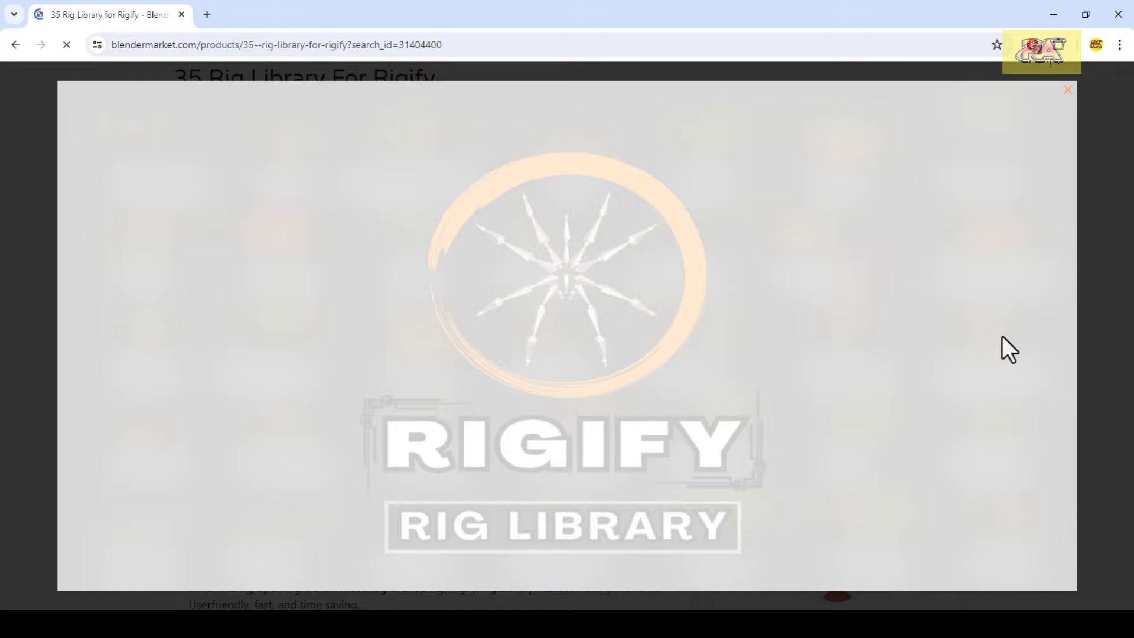
{"action": "left_click", "coordinate": [1069, 92]}
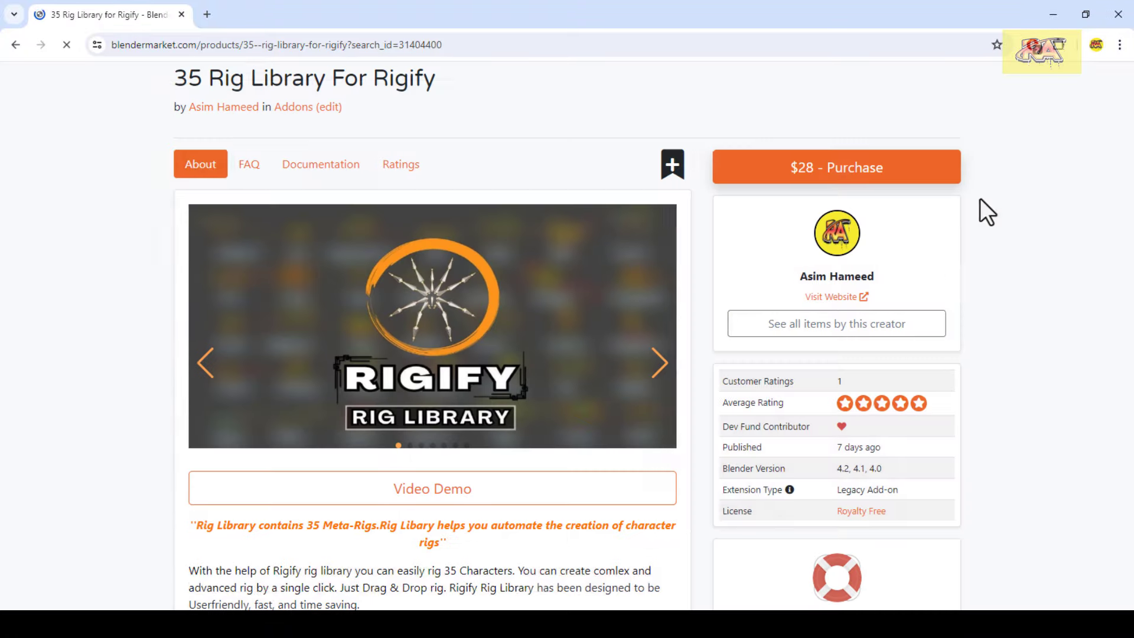
{"action": "left_click", "coordinate": [657, 371]}
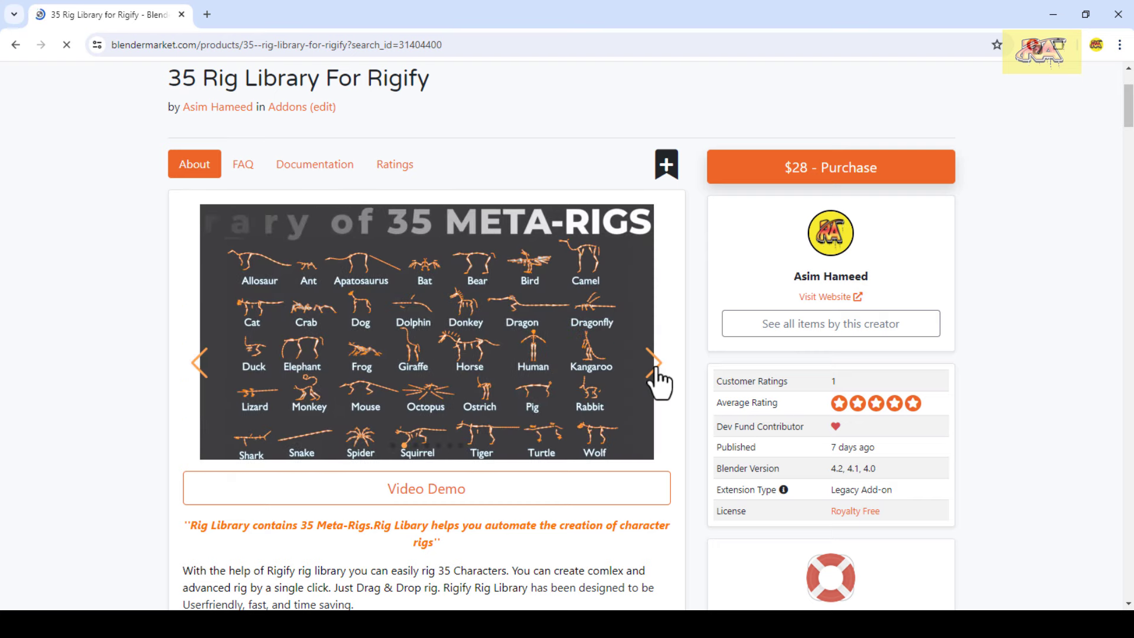
{"action": "left_click", "coordinate": [654, 371]}
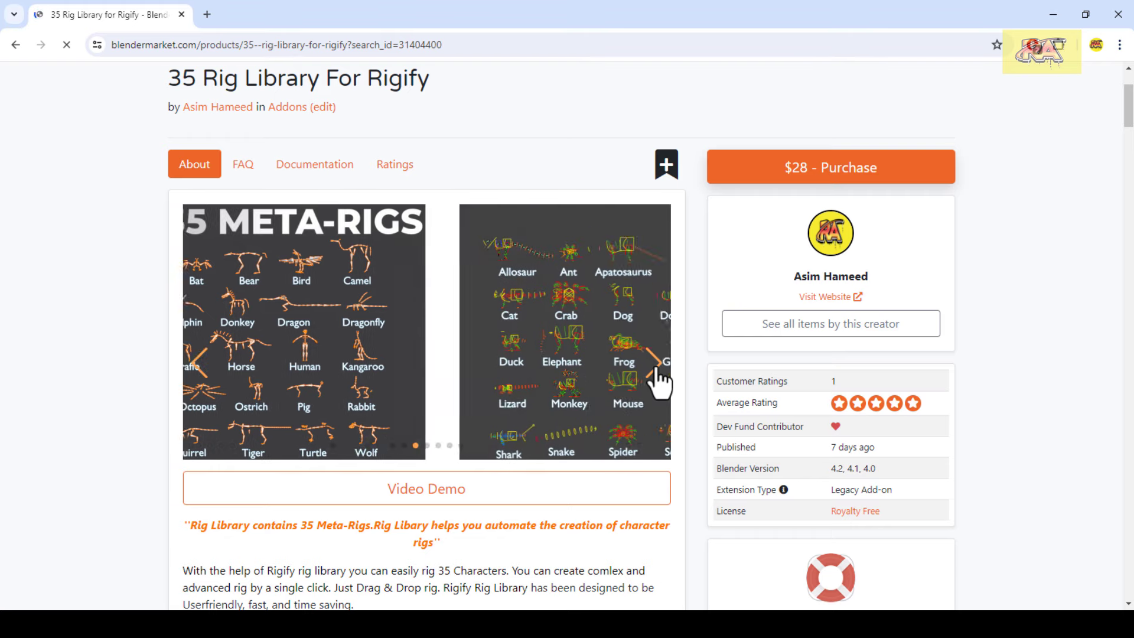
{"action": "left_click", "coordinate": [654, 371]}
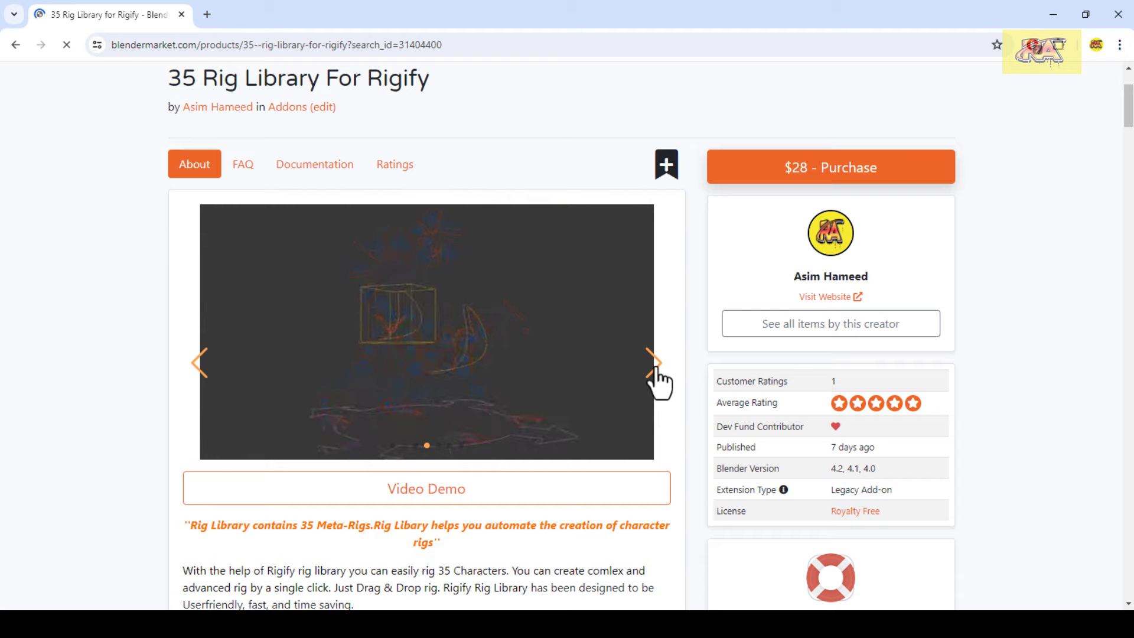
{"action": "left_click", "coordinate": [655, 371]}
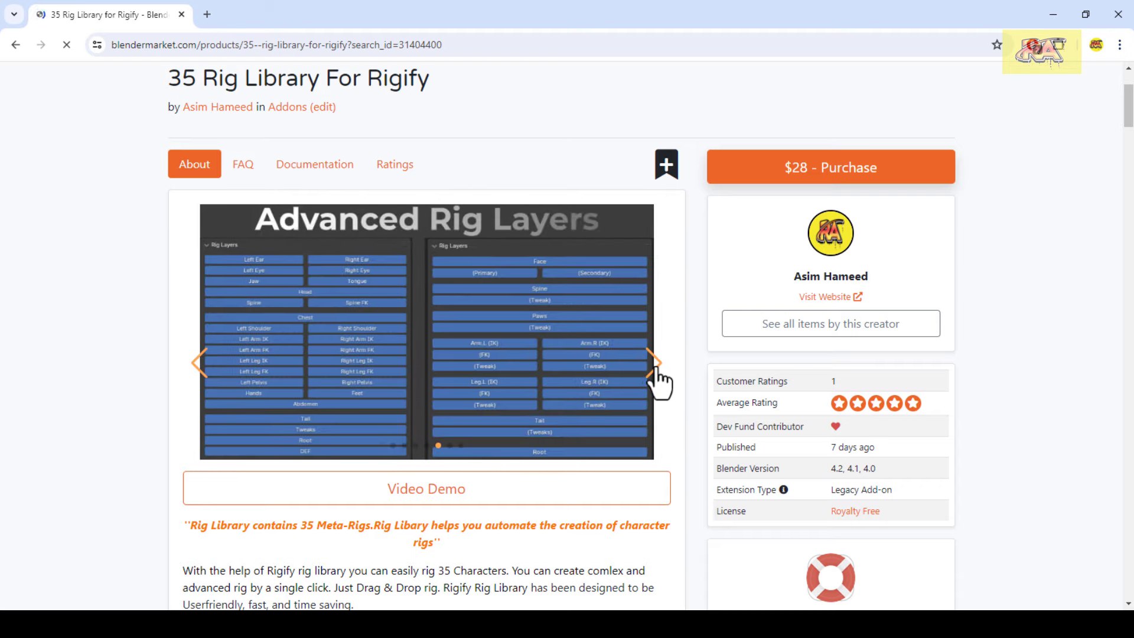
{"action": "left_click", "coordinate": [655, 371]}
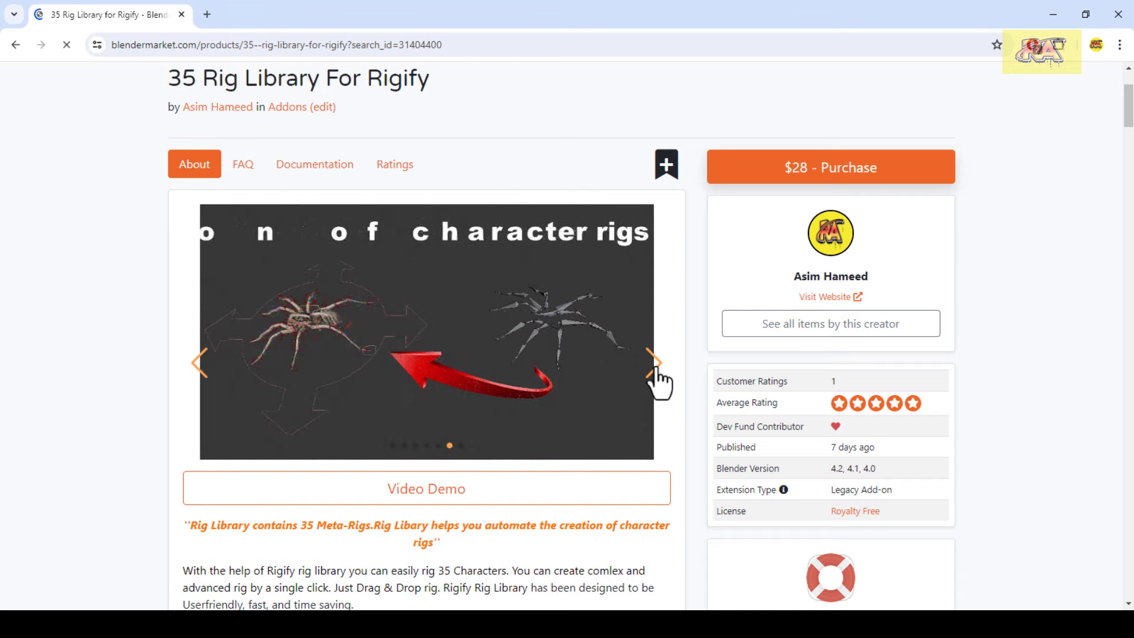
{"action": "left_click", "coordinate": [655, 371]}
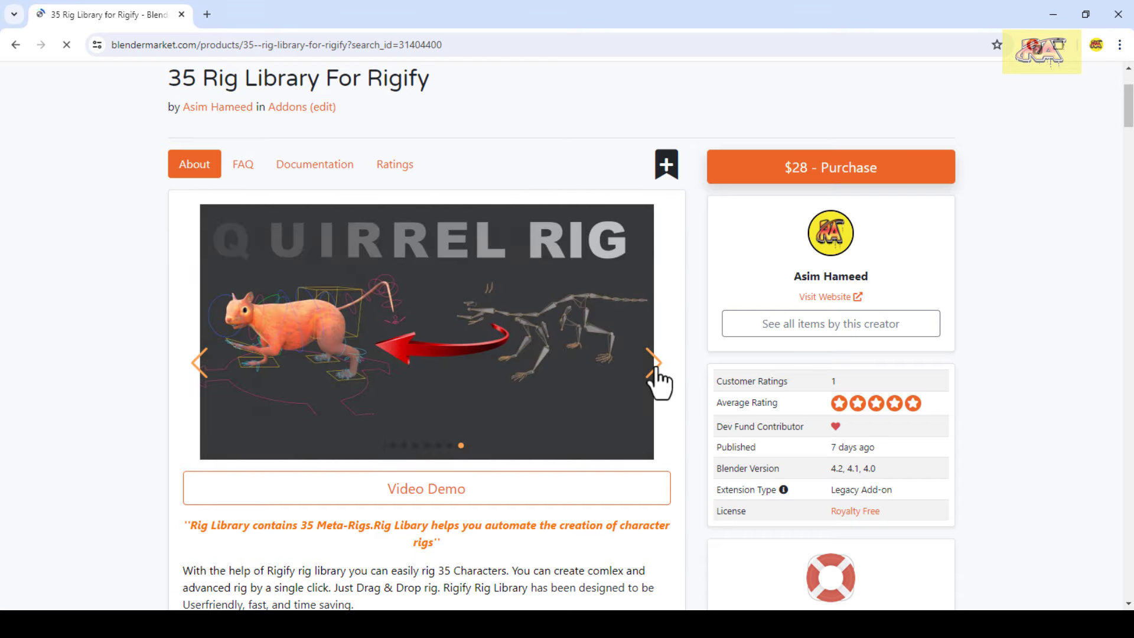
{"action": "left_click", "coordinate": [656, 371]}
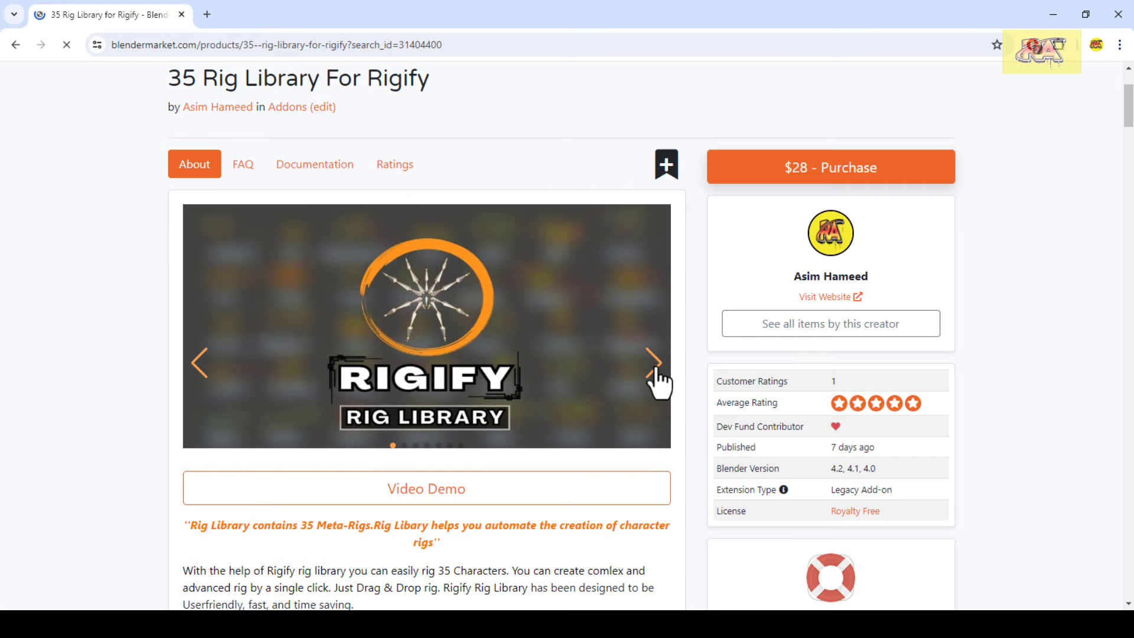
Scroll through the rest of the Rigify page
{"action": "scroll", "coordinate": [652, 437], "scroll_direction": "down", "scroll_amount": 5}
{"action": "scroll", "coordinate": [670, 446], "scroll_direction": "down", "scroll_amount": 2}
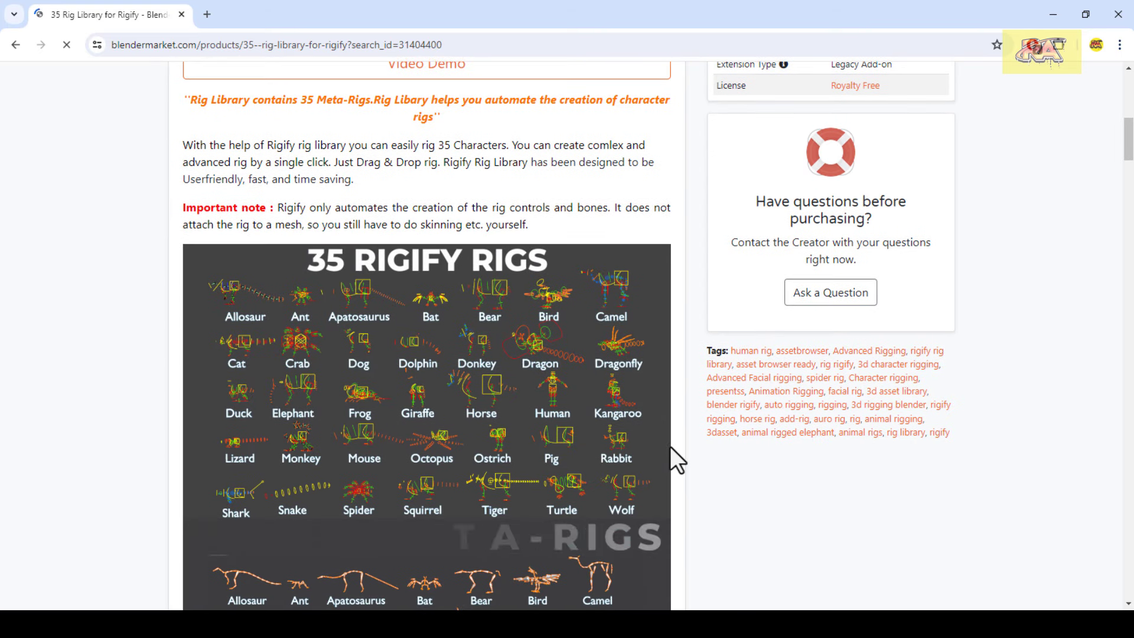
{"action": "scroll", "coordinate": [671, 449], "scroll_direction": "down", "scroll_amount": 3}
{"action": "scroll", "coordinate": [672, 449], "scroll_direction": "down", "scroll_amount": 3}
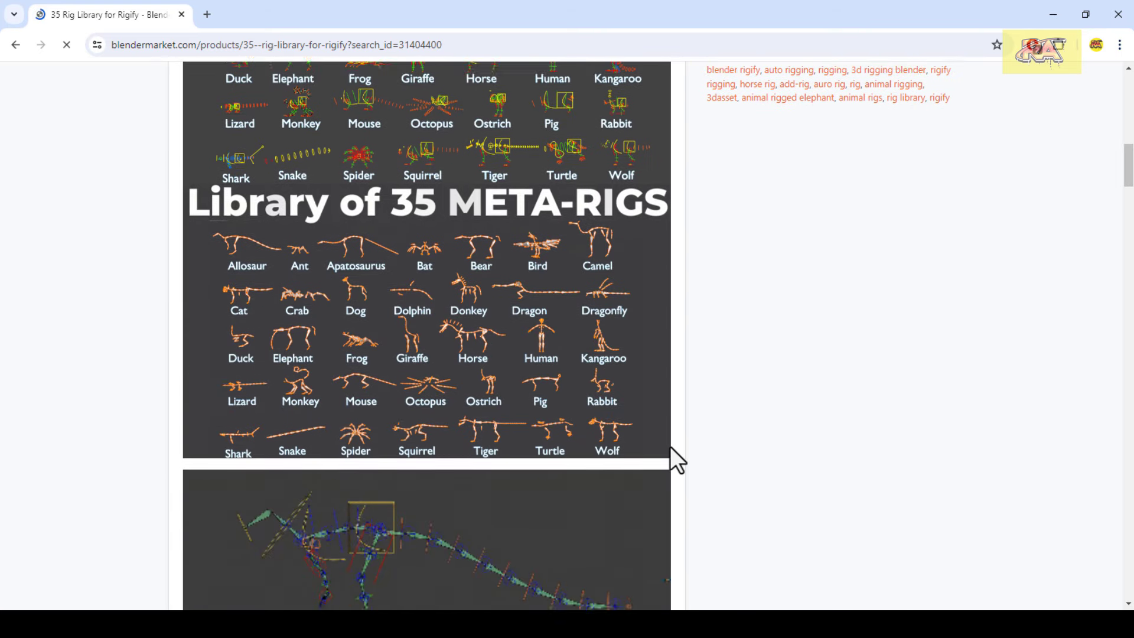
{"action": "scroll", "coordinate": [670, 448], "scroll_direction": "down", "scroll_amount": 2}
{"action": "scroll", "coordinate": [670, 448], "scroll_direction": "down", "scroll_amount": 3}
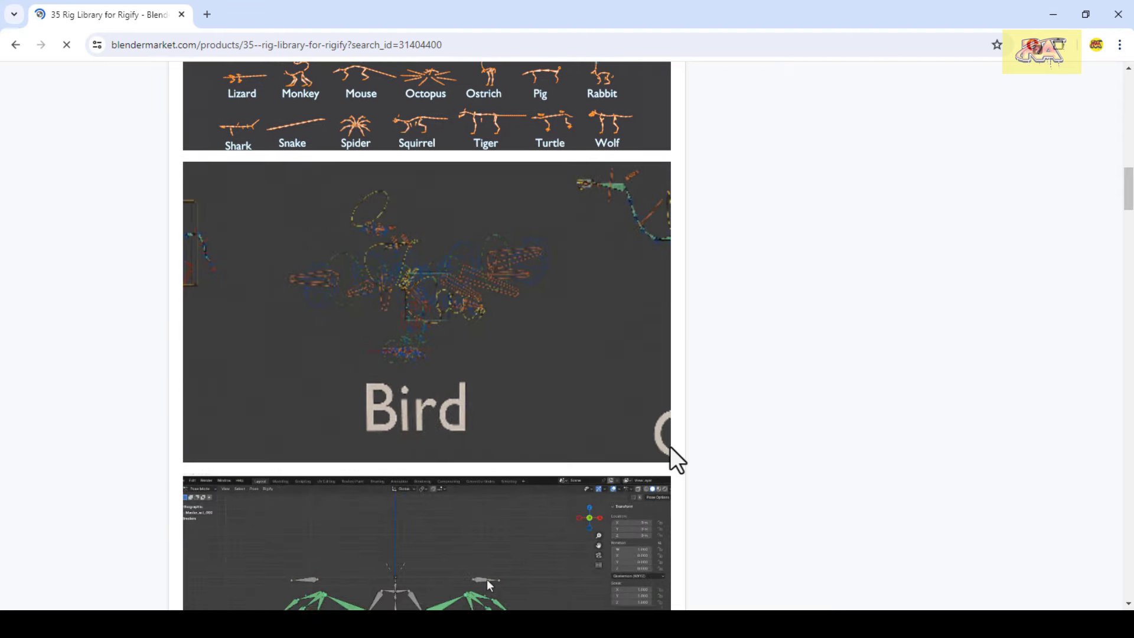
{"action": "scroll", "coordinate": [670, 447], "scroll_direction": "down", "scroll_amount": 5}
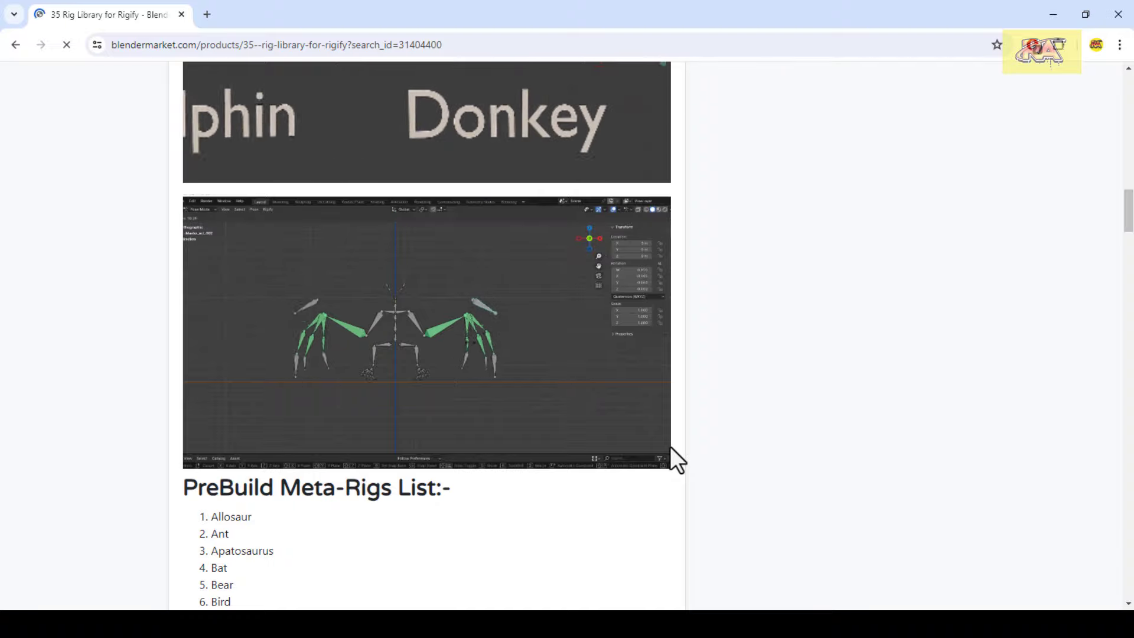
{"action": "scroll", "coordinate": [670, 445], "scroll_direction": "down", "scroll_amount": 3}
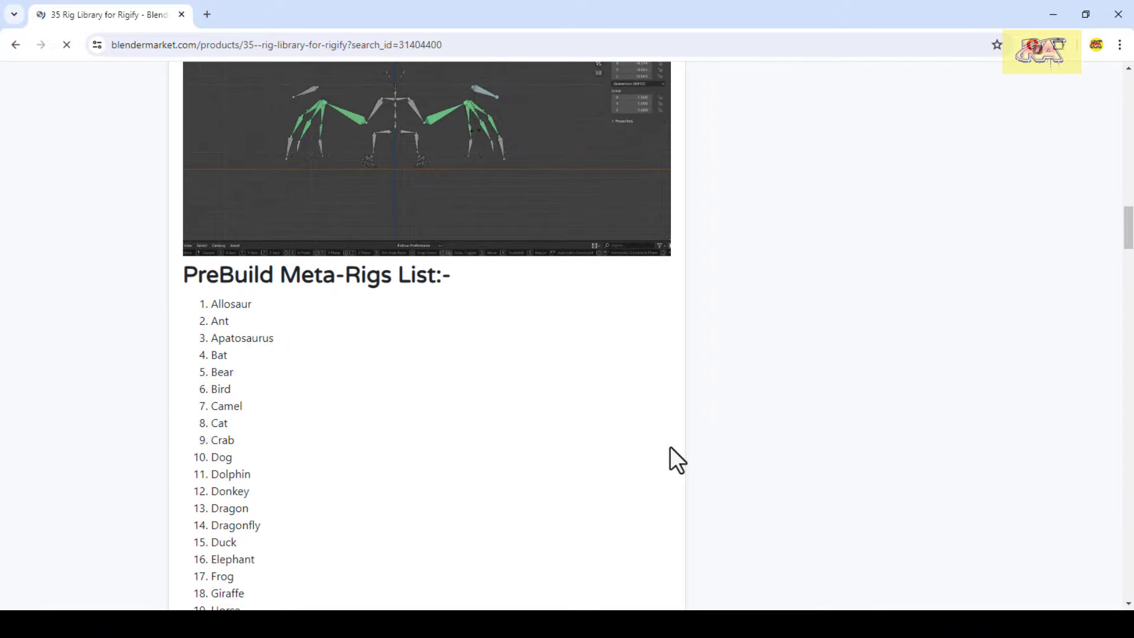
{"action": "scroll", "coordinate": [670, 446], "scroll_direction": "down", "scroll_amount": 3}
{"action": "scroll", "coordinate": [669, 447], "scroll_direction": "down", "scroll_amount": 1}
{"action": "scroll", "coordinate": [670, 447], "scroll_direction": "down", "scroll_amount": 2}
{"action": "scroll", "coordinate": [670, 447], "scroll_direction": "down", "scroll_amount": 5}
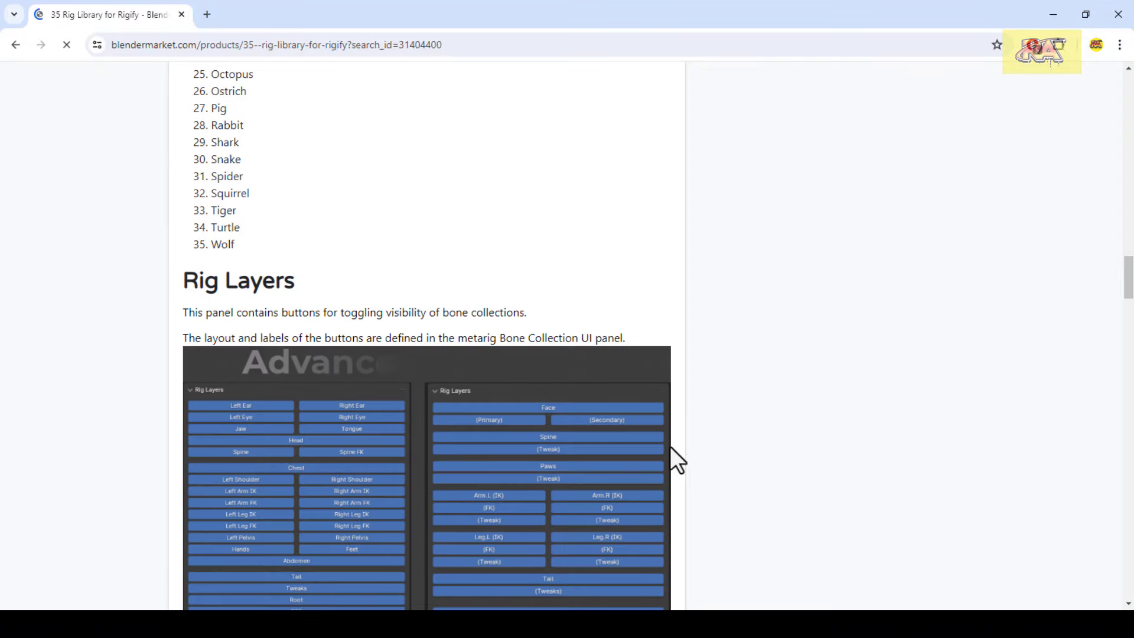
{"action": "scroll", "coordinate": [670, 448], "scroll_direction": "down", "scroll_amount": 4}
{"action": "scroll", "coordinate": [669, 447], "scroll_direction": "down", "scroll_amount": 1}
{"action": "scroll", "coordinate": [670, 447], "scroll_direction": "down", "scroll_amount": 4}
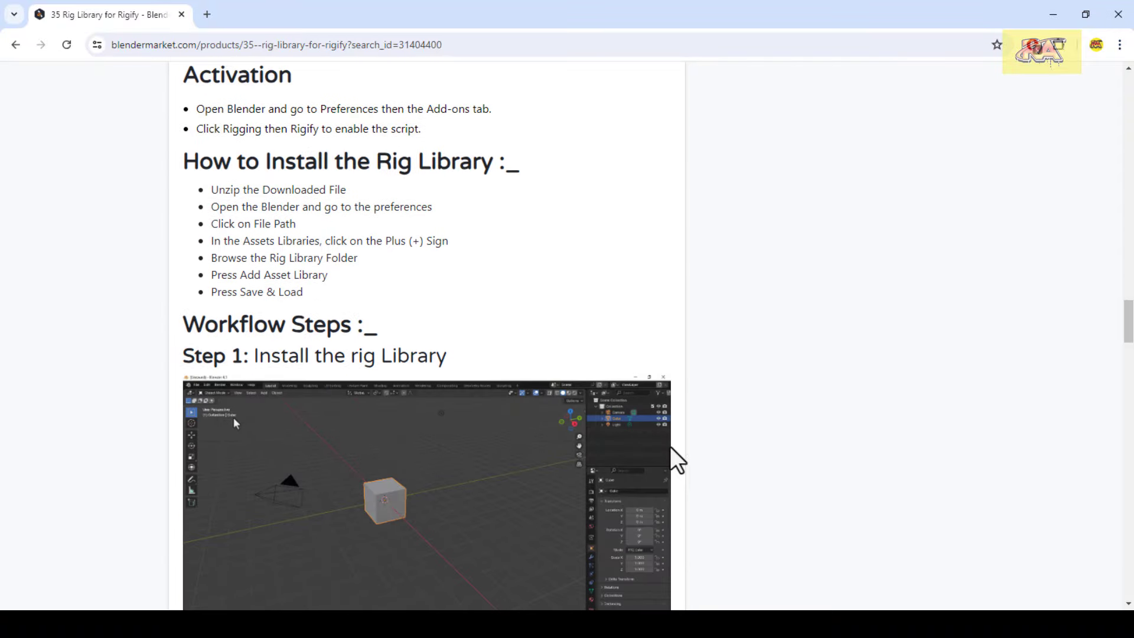
{"action": "scroll", "coordinate": [670, 447], "scroll_direction": "down", "scroll_amount": 1}
{"action": "scroll", "coordinate": [671, 447], "scroll_direction": "down", "scroll_amount": 1}
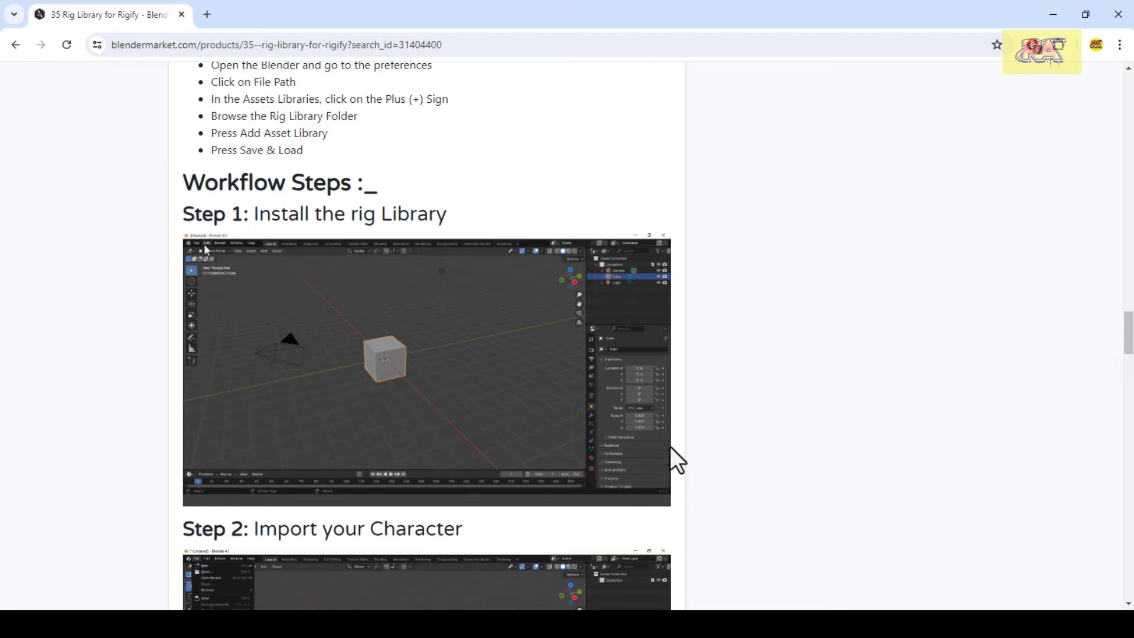
{"action": "scroll", "coordinate": [669, 446], "scroll_direction": "down", "scroll_amount": 2}
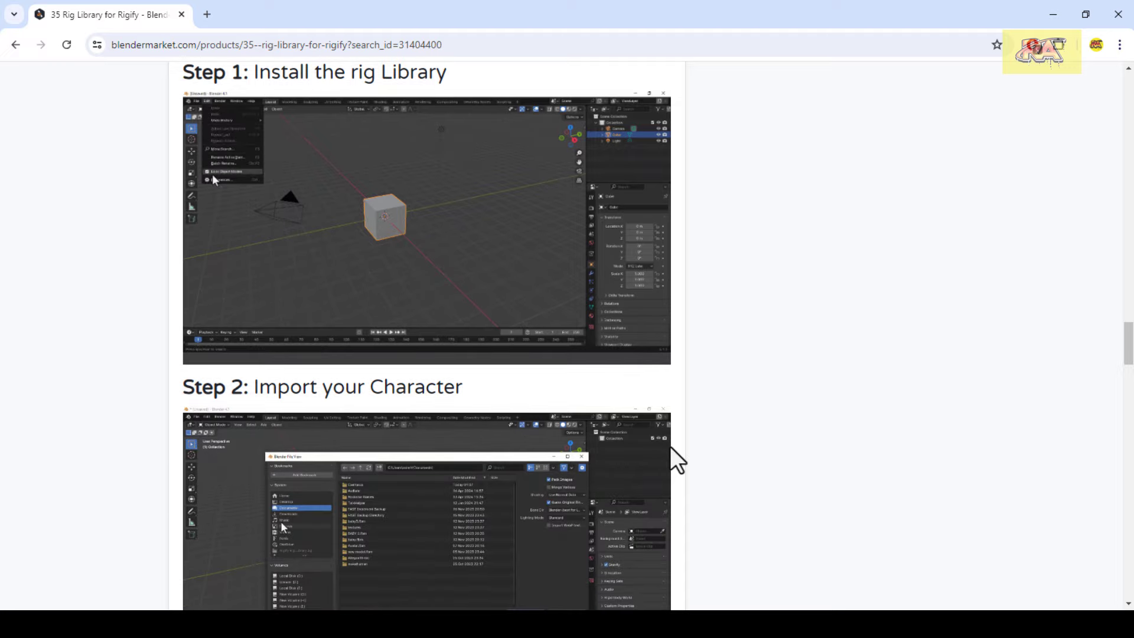
{"action": "scroll", "coordinate": [669, 445], "scroll_direction": "down", "scroll_amount": 3}
{"action": "scroll", "coordinate": [670, 446], "scroll_direction": "down", "scroll_amount": 4}
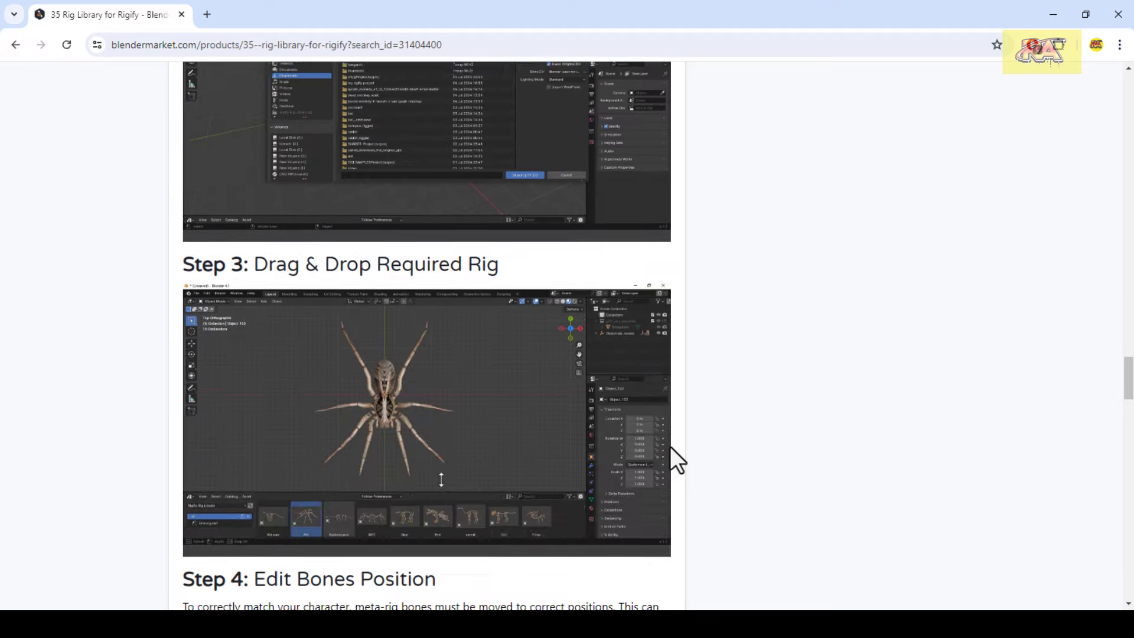
{"action": "scroll", "coordinate": [670, 446], "scroll_direction": "down", "scroll_amount": 2}
{"action": "scroll", "coordinate": [670, 446], "scroll_direction": "down", "scroll_amount": 5}
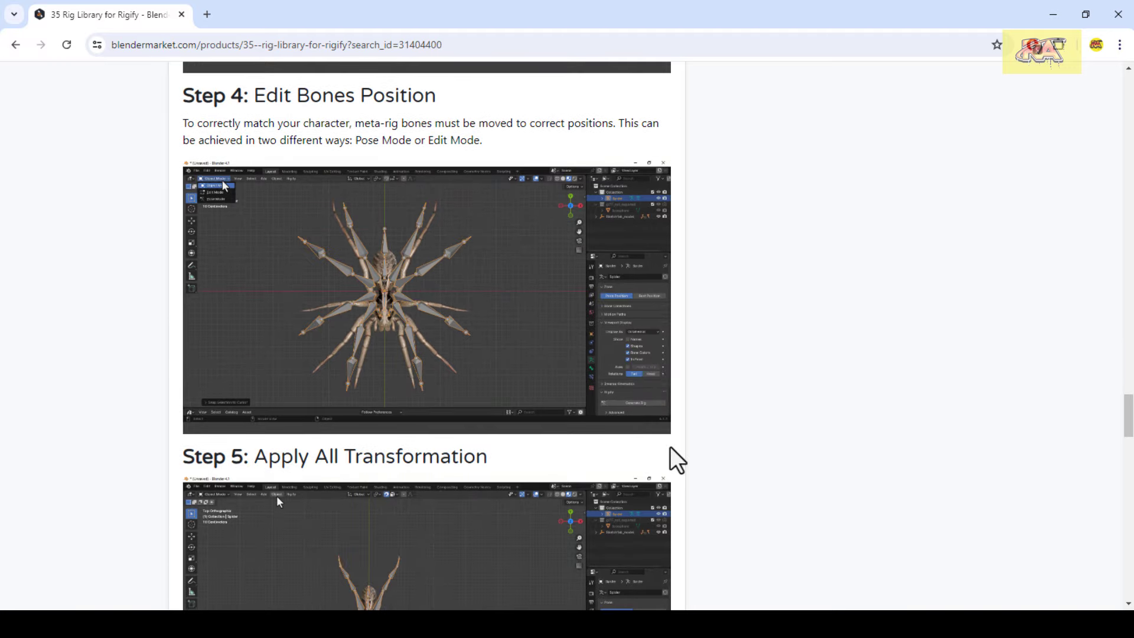
{"action": "scroll", "coordinate": [670, 445], "scroll_direction": "down", "scroll_amount": 5}
{"action": "scroll", "coordinate": [670, 445], "scroll_direction": "down", "scroll_amount": 5}
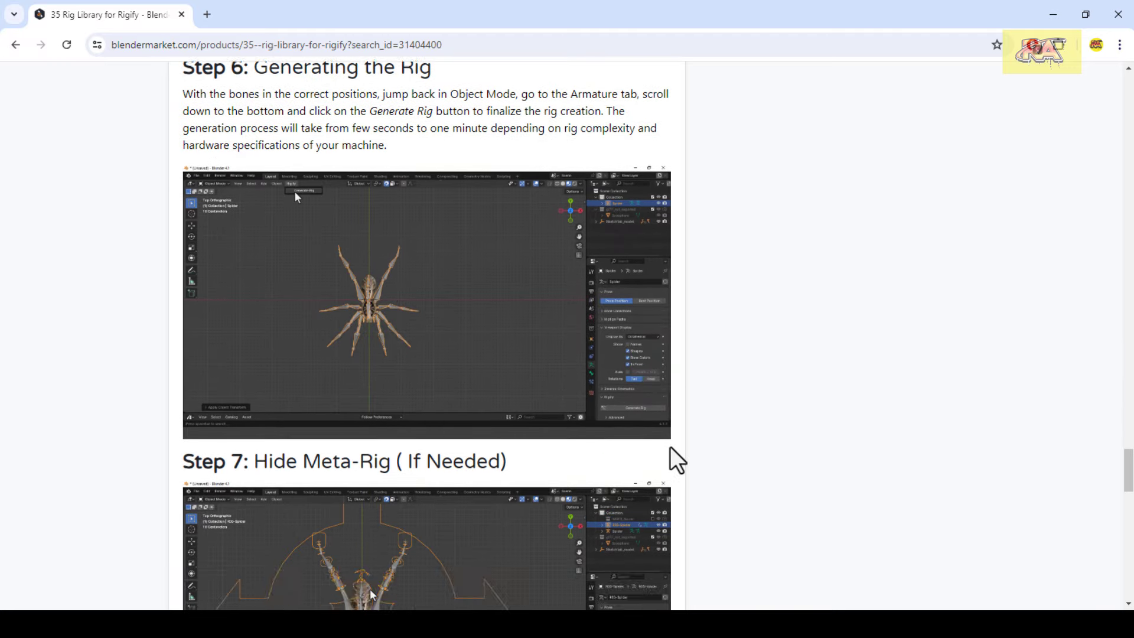
{"action": "scroll", "coordinate": [670, 446], "scroll_direction": "down", "scroll_amount": 6}
{"action": "scroll", "coordinate": [669, 445], "scroll_direction": "down", "scroll_amount": 5}
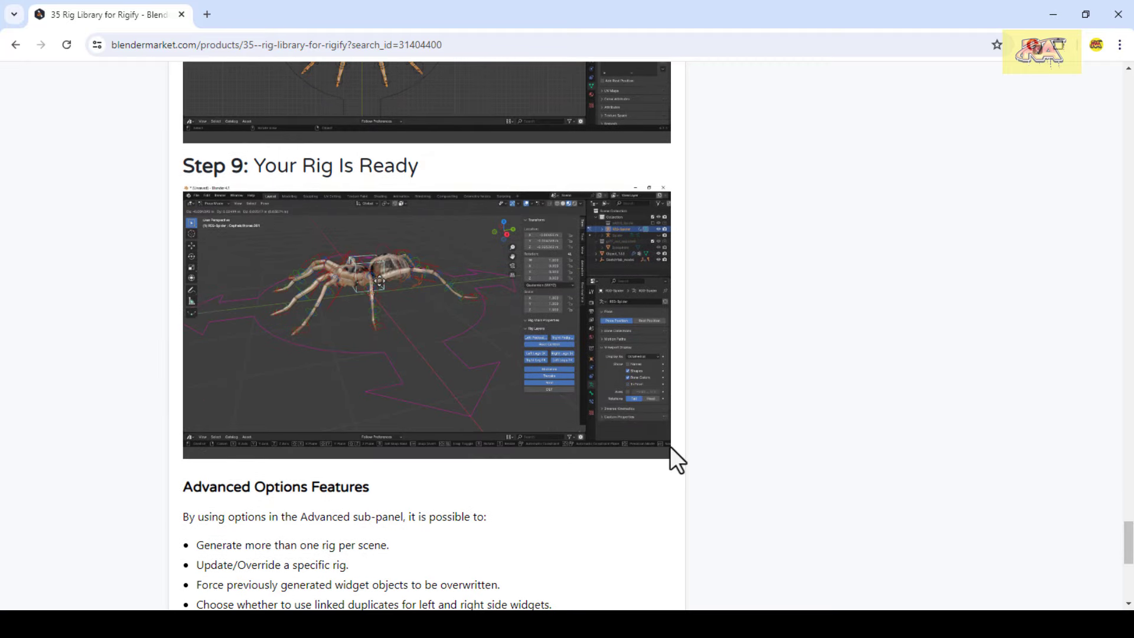
{"action": "scroll", "coordinate": [670, 447], "scroll_direction": "down", "scroll_amount": 5}
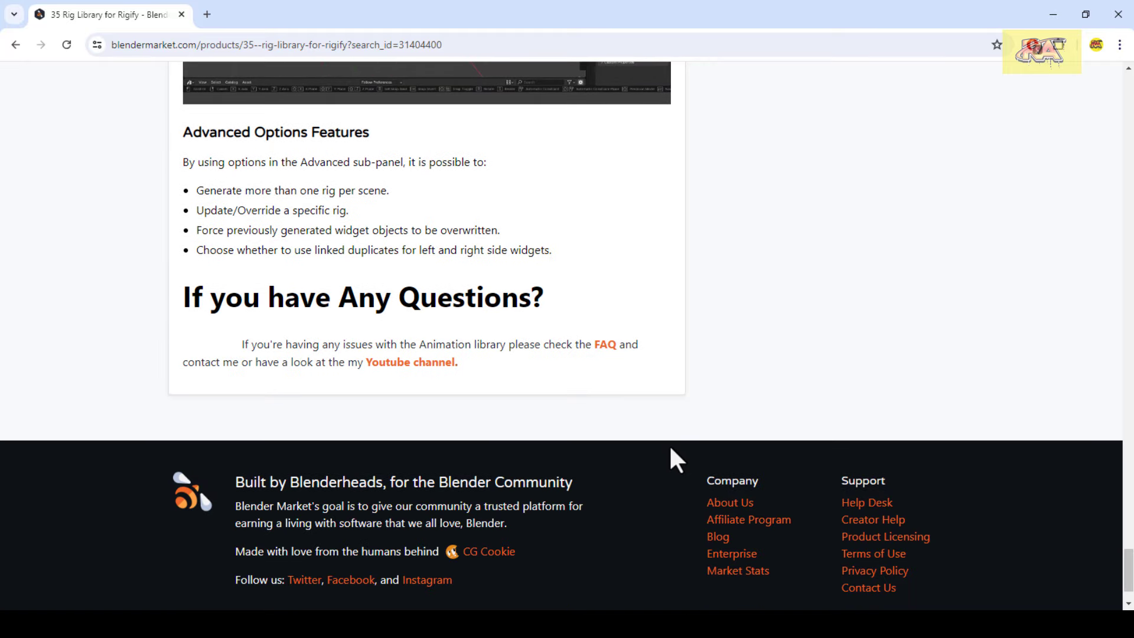
{"action": "scroll", "coordinate": [682, 408], "scroll_direction": "up", "scroll_amount": 5}
{"action": "scroll", "coordinate": [682, 408], "scroll_direction": "up", "scroll_amount": 5}
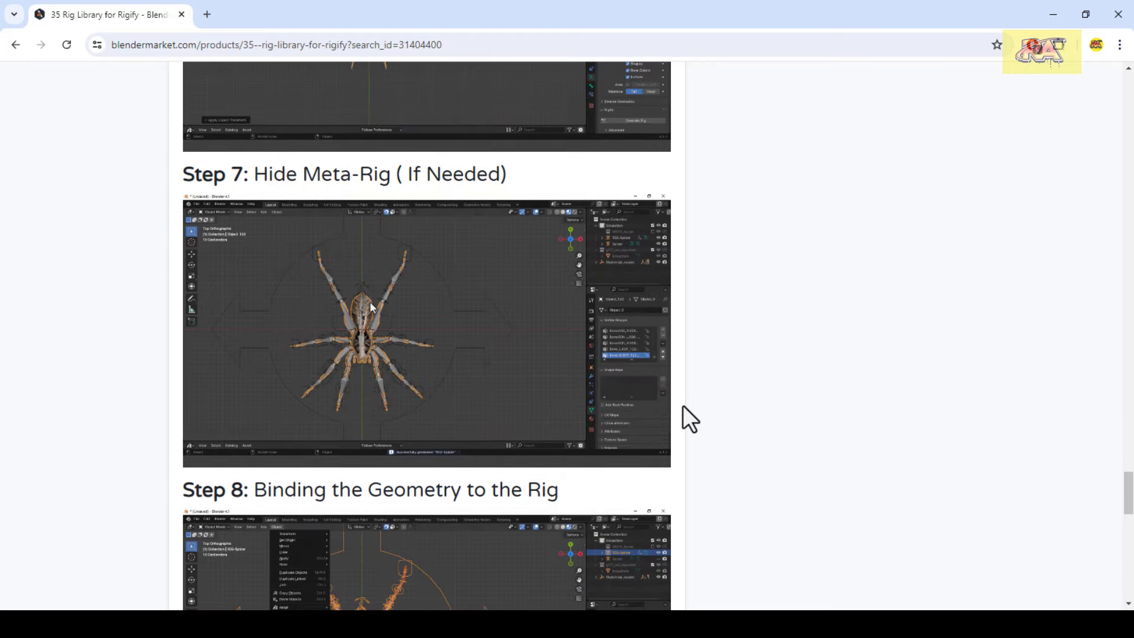
{"action": "scroll", "coordinate": [682, 407], "scroll_direction": "up", "scroll_amount": 5}
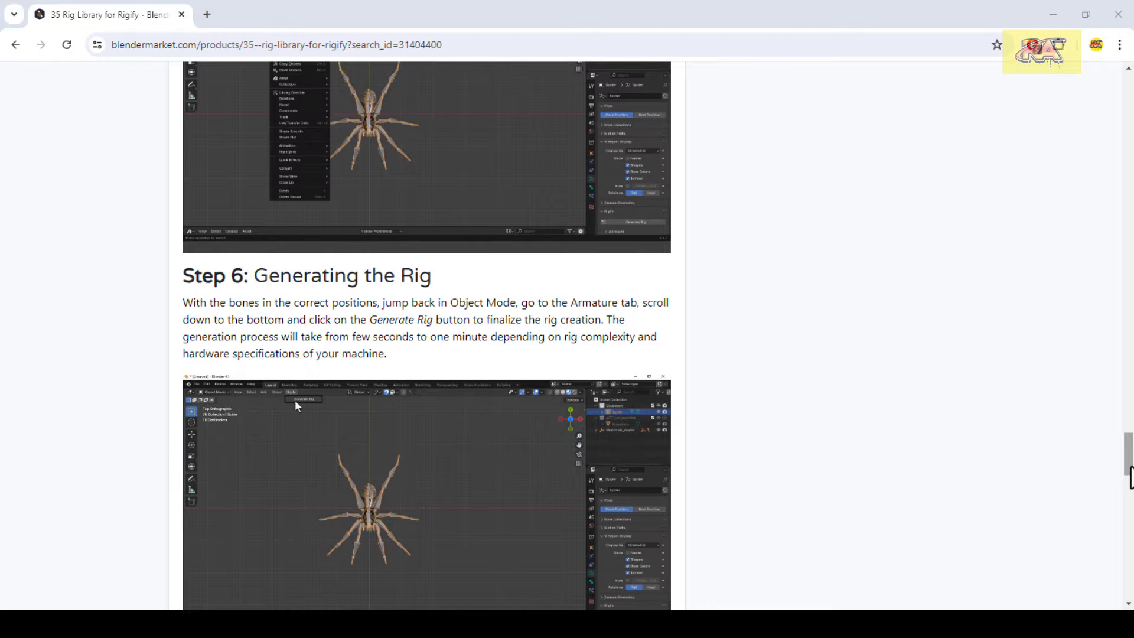
{"action": "left_click_drag", "start_coordinate": [1129, 467], "coordinate": [1130, 132]}
{"action": "scroll", "coordinate": [1109, 175], "scroll_direction": "up", "scroll_amount": 3}
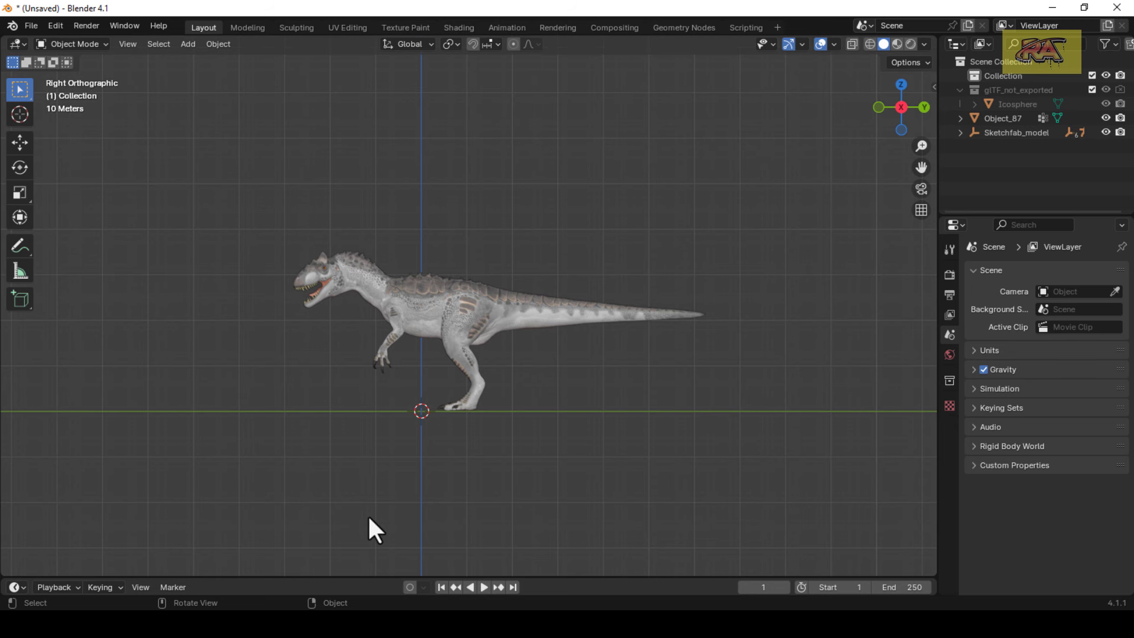
Select the dinosaur mesh Object_87 as active with X-ray turned on
{"action": "left_click", "coordinate": [494, 314]}
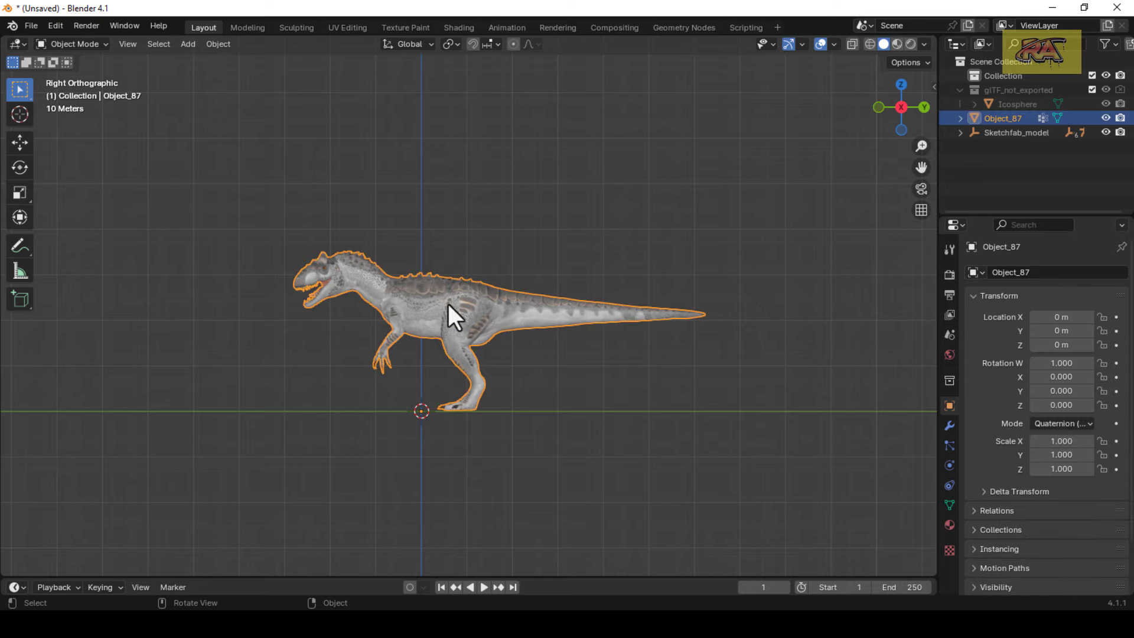
{"action": "left_click", "coordinate": [852, 44]}
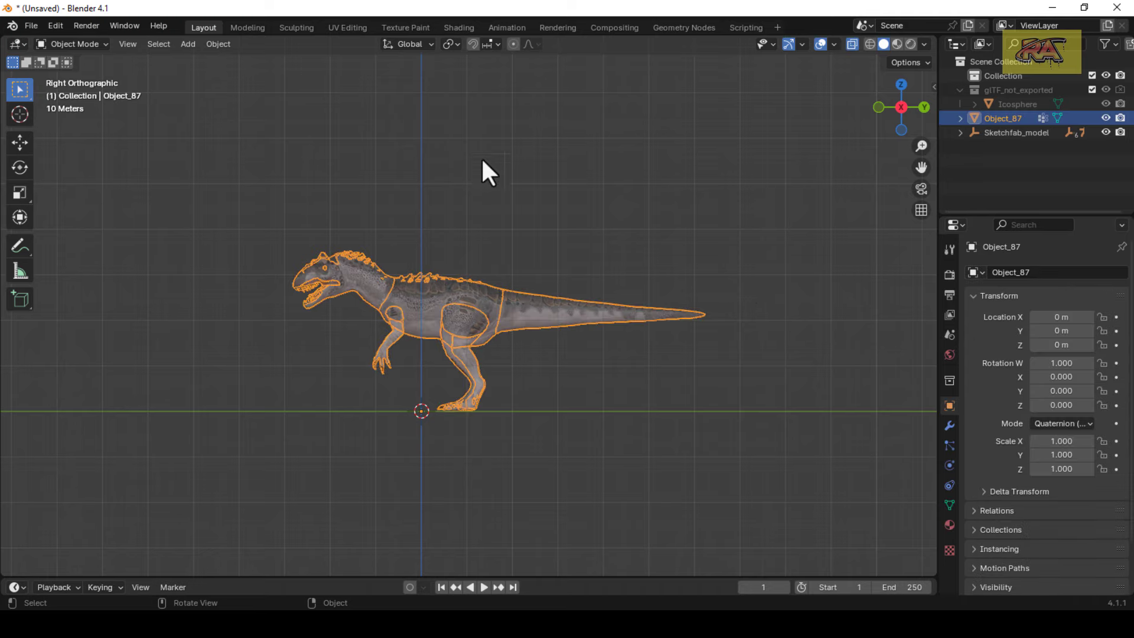
{"action": "left_click_drag", "start_coordinate": [260, 222], "coordinate": [594, 452]}
{"action": "left_click", "coordinate": [440, 296], "text": "shift"}
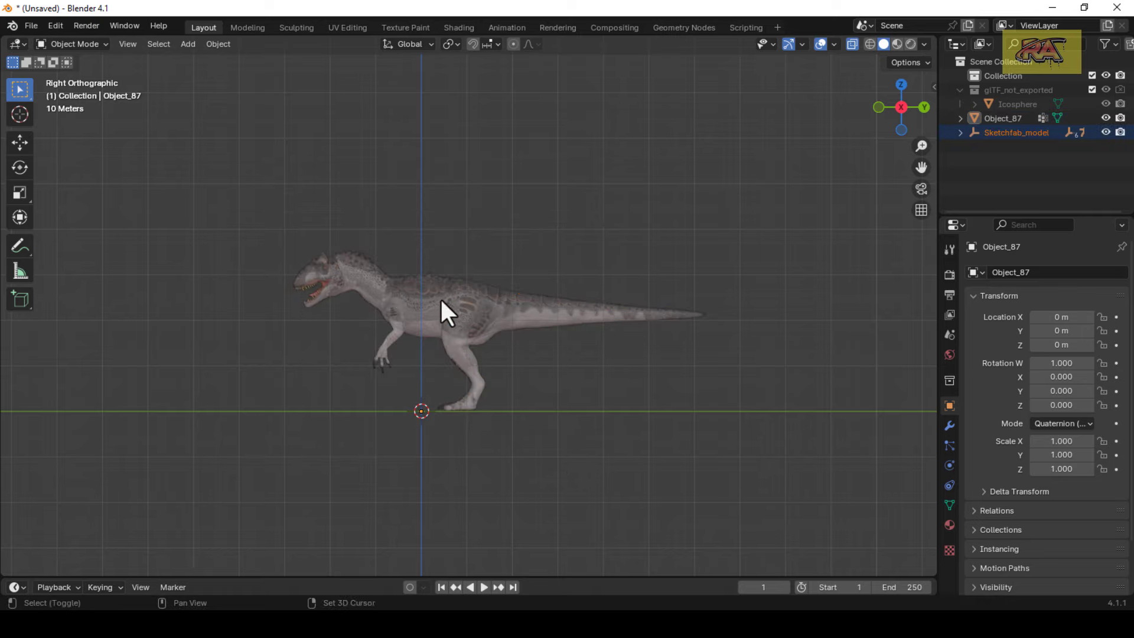
{"action": "left_click", "coordinate": [441, 297], "text": "shift"}
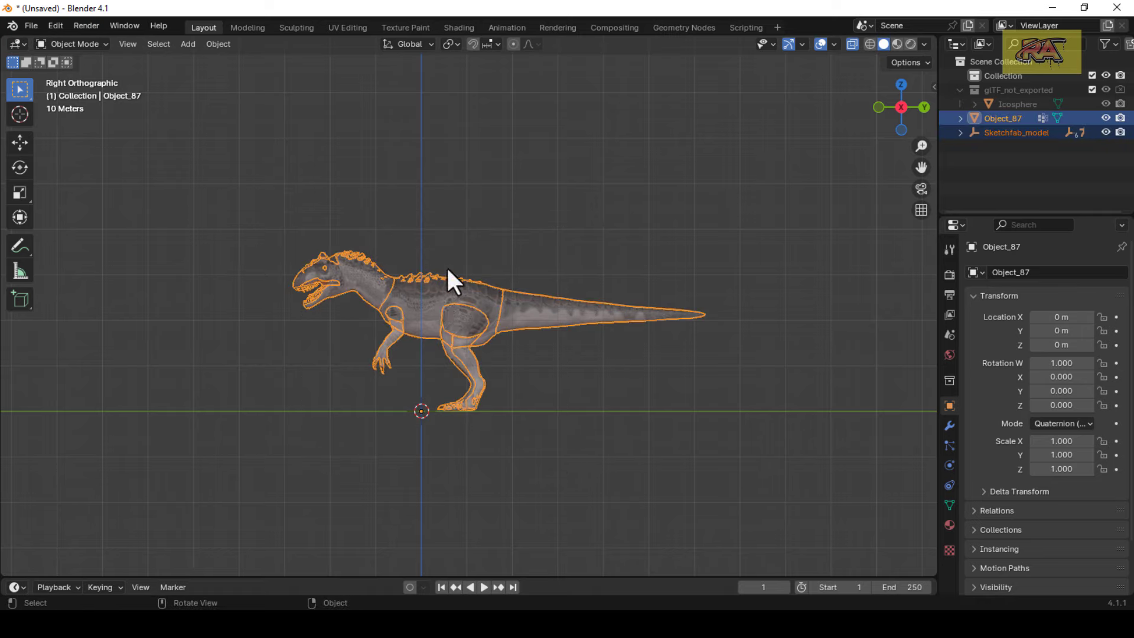
Scale the dinosaur down to 0.374 and recentre it in the view
{"action": "key", "text": "s"}
{"action": "left_click", "coordinate": [570, 301]}
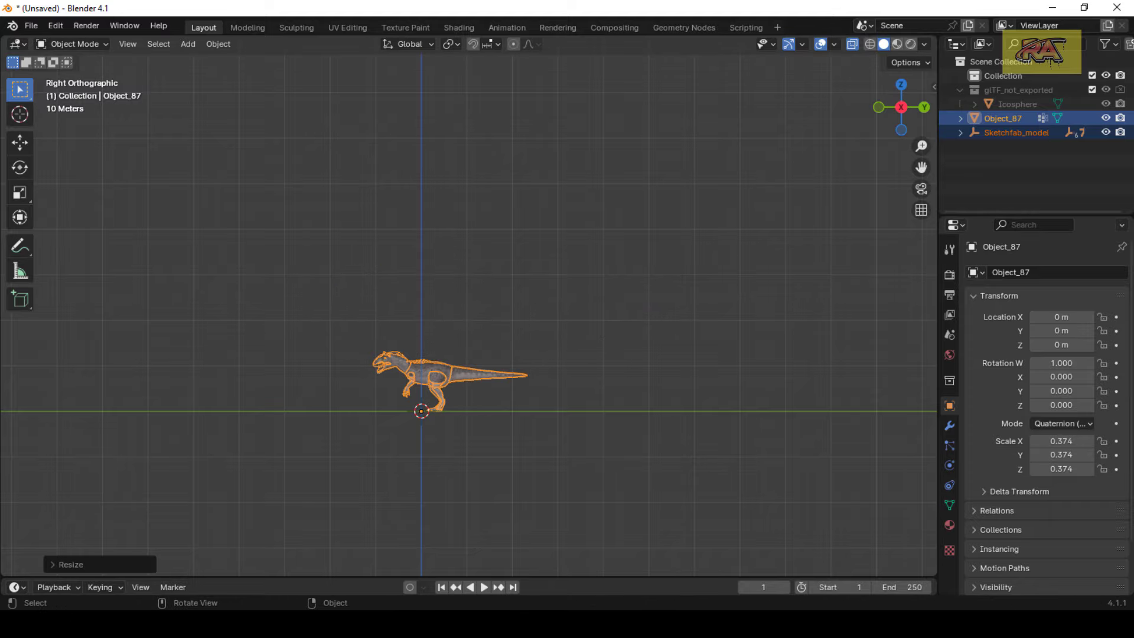
{"action": "scroll", "coordinate": [412, 409], "scroll_direction": "up", "scroll_amount": 5}
{"action": "left_click_drag", "start_coordinate": [921, 169], "coordinate": [1057, 6]}
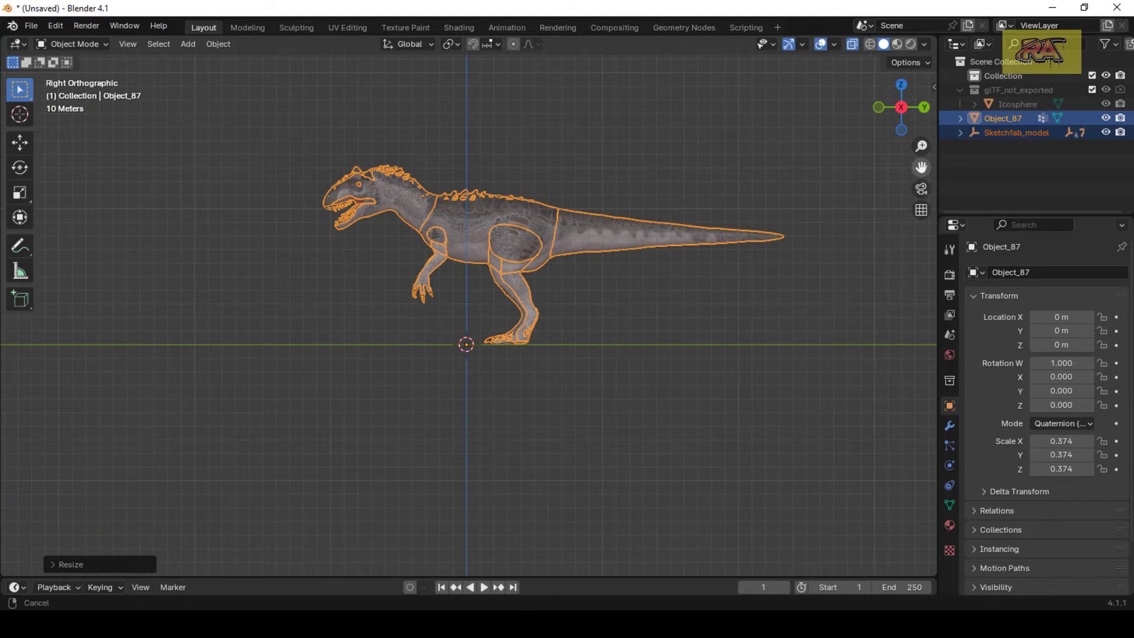
{"action": "scroll", "coordinate": [577, 241], "scroll_direction": "up", "scroll_amount": 6}
Shrink the dinosaur in further passes until its scale reads 0.032
{"action": "key", "text": "s"}
{"action": "left_click", "coordinate": [487, 333]}
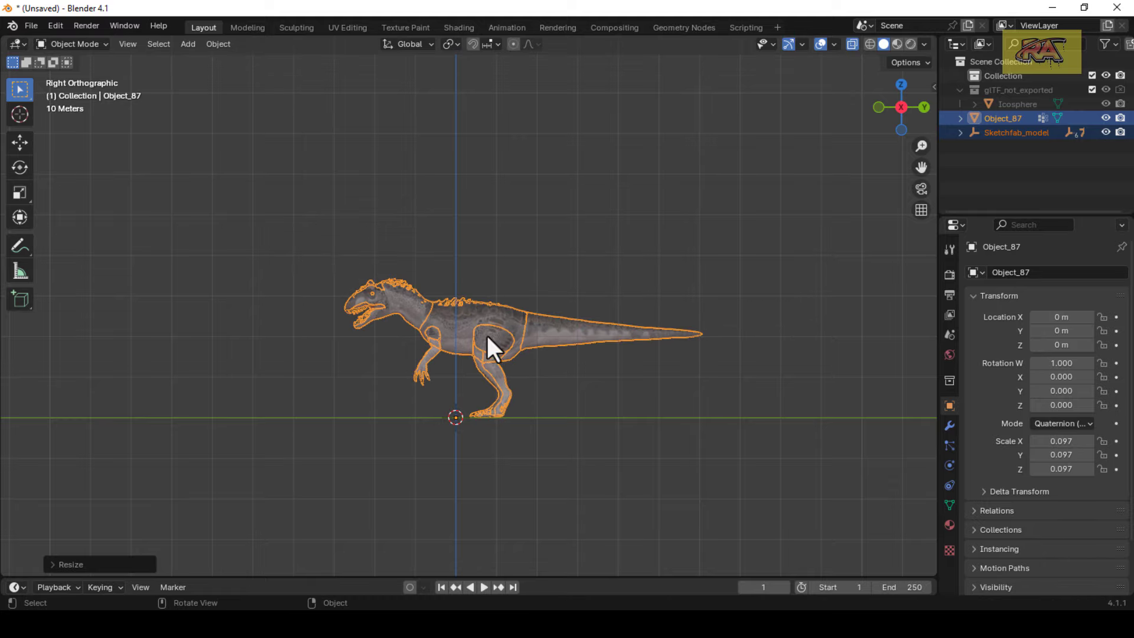
{"action": "scroll", "coordinate": [488, 358], "scroll_direction": "up", "scroll_amount": 4}
{"action": "scroll", "coordinate": [488, 358], "scroll_direction": "up", "scroll_amount": 3}
{"action": "key", "text": "s"}
{"action": "left_click", "coordinate": [491, 501]}
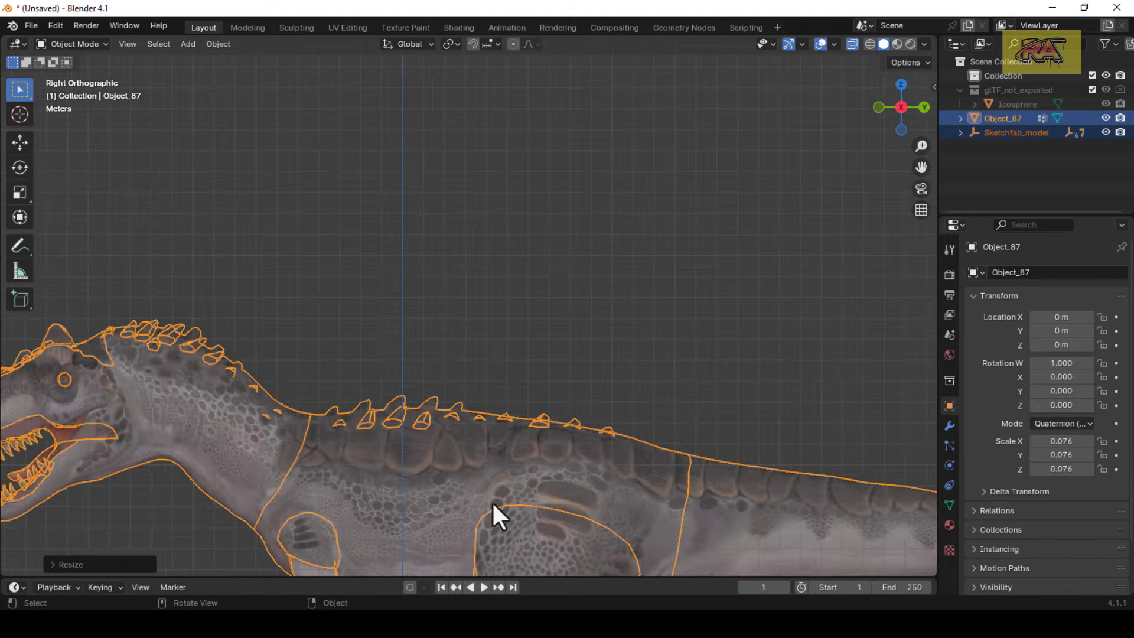
{"action": "scroll", "coordinate": [520, 484], "scroll_direction": "down", "scroll_amount": 5}
{"action": "scroll", "coordinate": [544, 414], "scroll_direction": "down", "scroll_amount": 3}
{"action": "key", "text": "s"}
{"action": "left_click", "coordinate": [492, 414]}
{"action": "scroll", "coordinate": [443, 422], "scroll_direction": "up", "scroll_amount": 4}
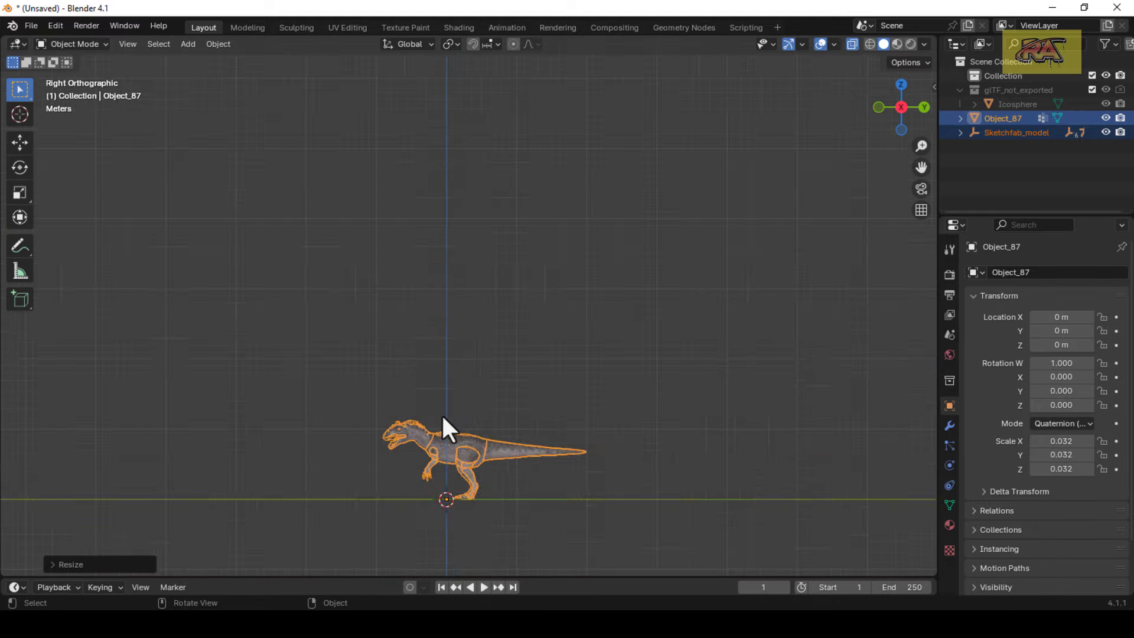
{"action": "scroll", "coordinate": [443, 422], "scroll_direction": "up", "scroll_amount": 2}
{"action": "left_click_drag", "start_coordinate": [921, 168], "coordinate": [892, 6]}
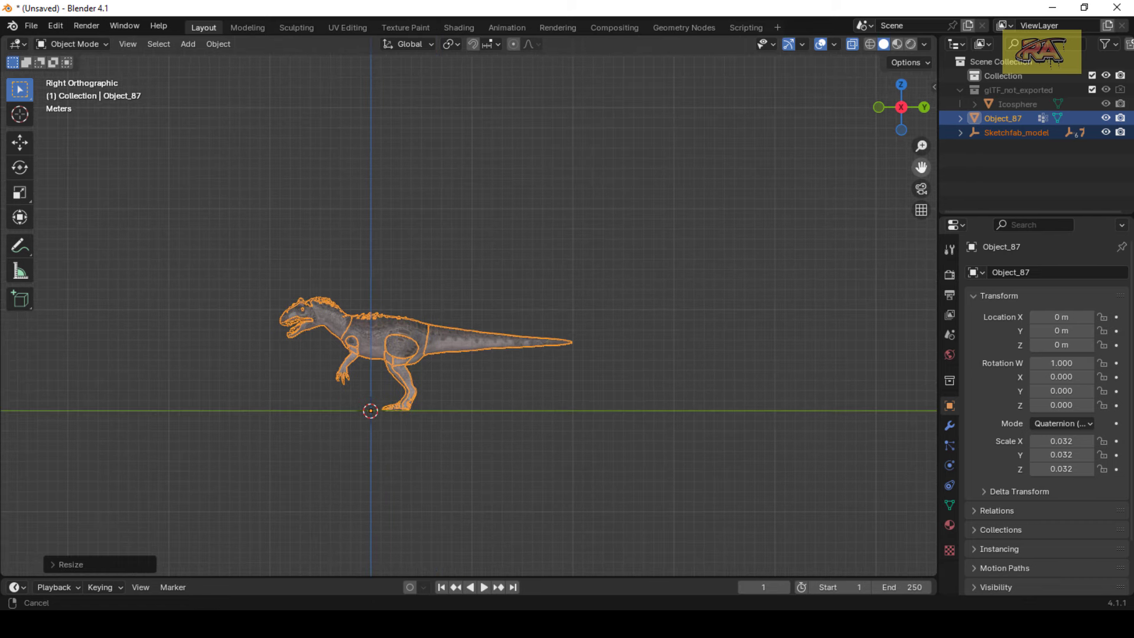
{"action": "scroll", "coordinate": [466, 313], "scroll_direction": "up", "scroll_amount": 2}
Apply the dinosaur's scale so it reads 1.000, and turn X-ray off
{"action": "left_click", "coordinate": [216, 44]}
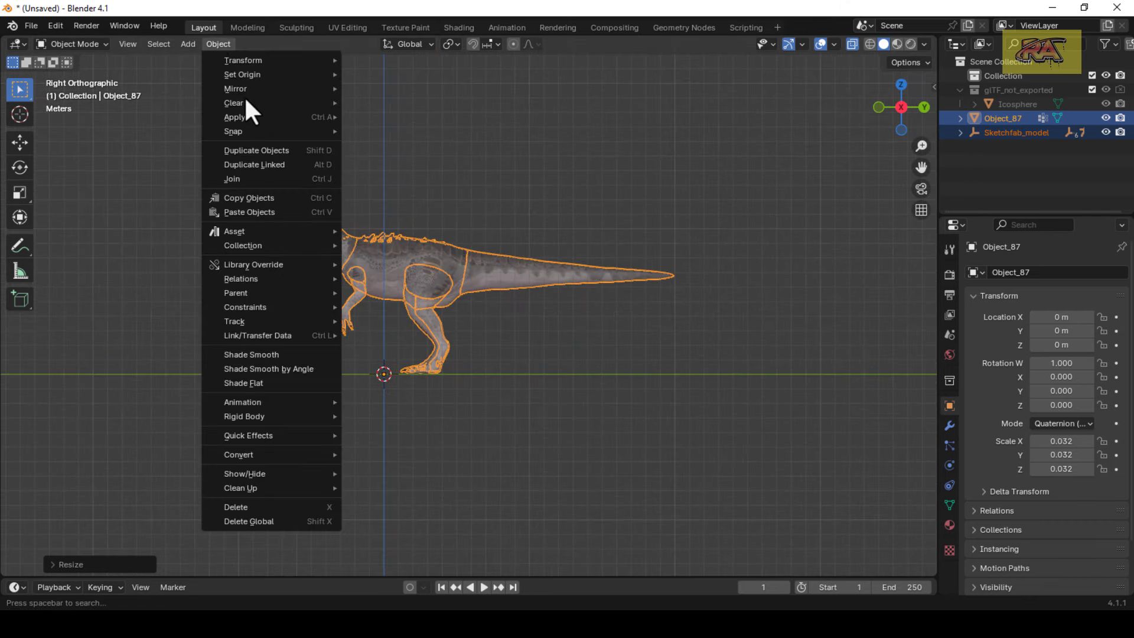
{"action": "left_click", "coordinate": [386, 146]}
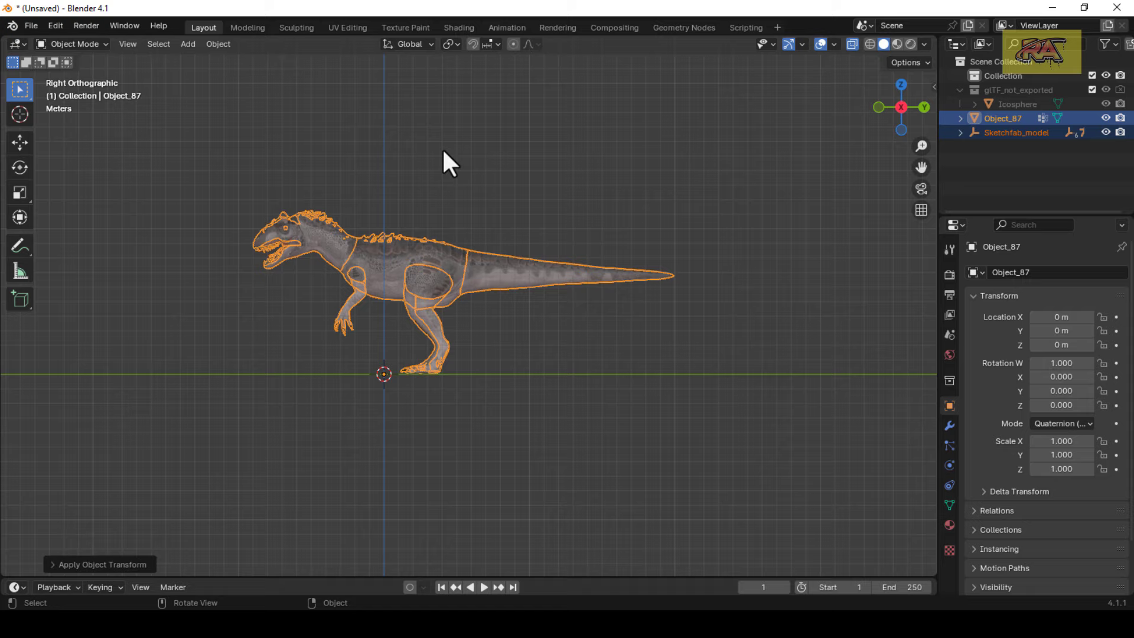
{"action": "left_click", "coordinate": [853, 43]}
{"action": "scroll", "coordinate": [448, 186], "scroll_direction": "up", "scroll_amount": 1}
Deselect all, orbit around the dinosaur, then snap back to right orthographic view
{"action": "left_click", "coordinate": [200, 434]}
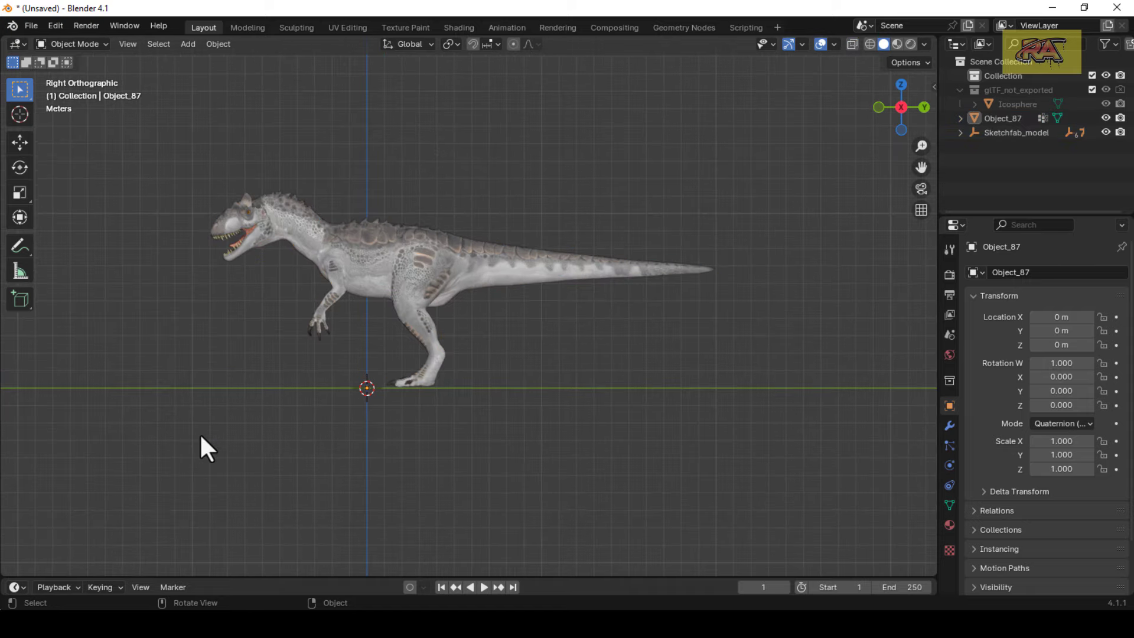
{"action": "left_click_drag", "start_coordinate": [914, 108], "coordinate": [768, 118]}
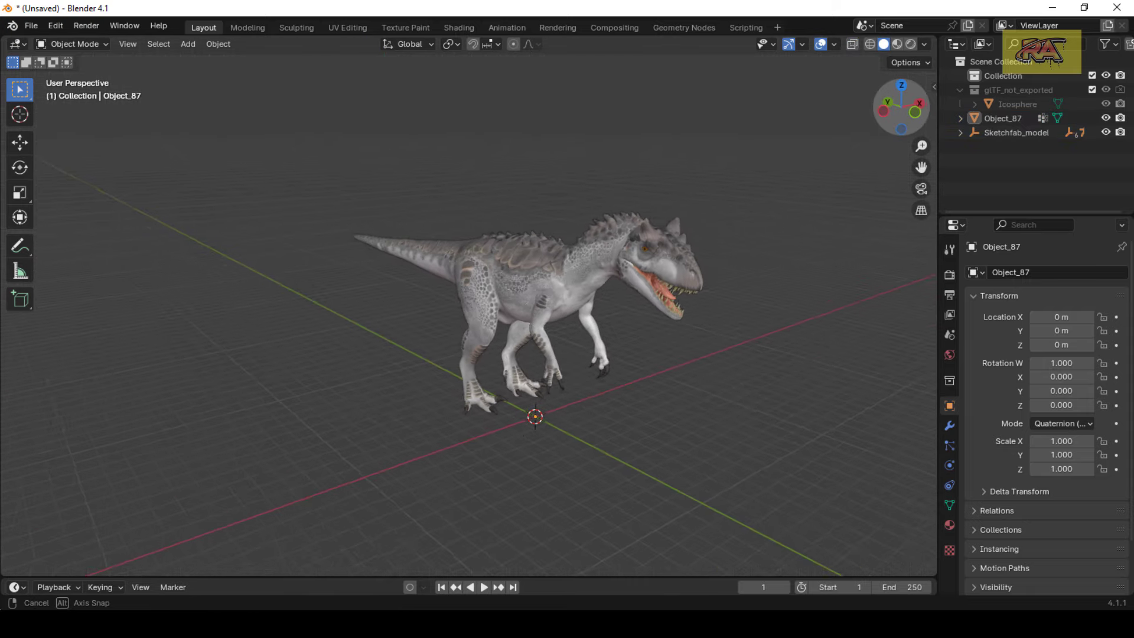
{"action": "left_click_drag", "start_coordinate": [902, 108], "coordinate": [768, 112]}
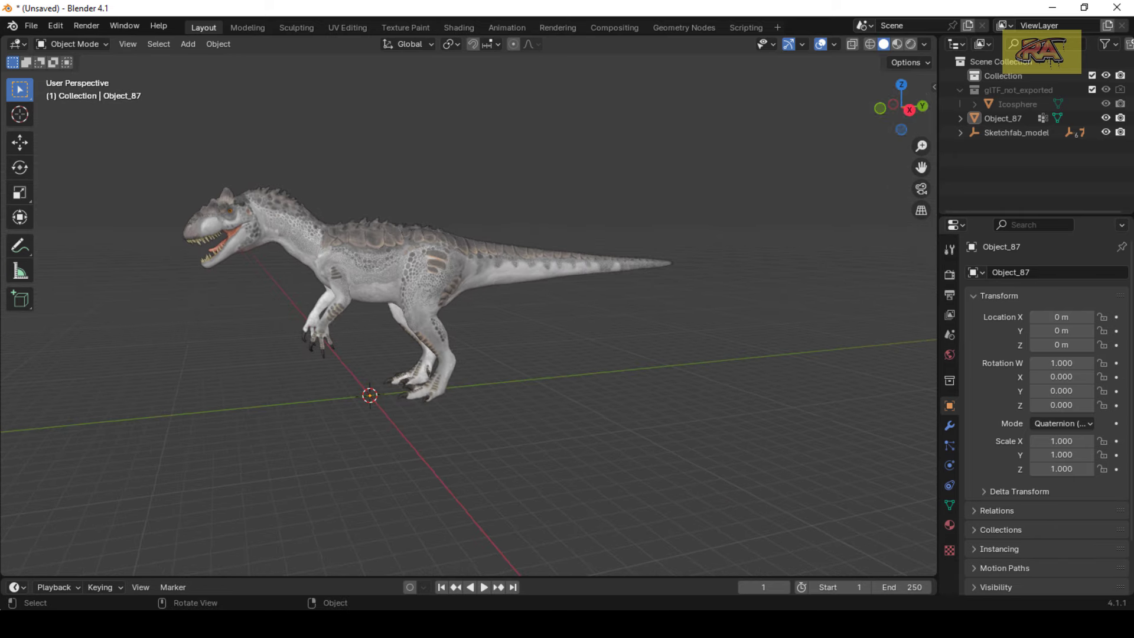
{"action": "left_click", "coordinate": [892, 105]}
{"action": "left_click", "coordinate": [16, 587]}
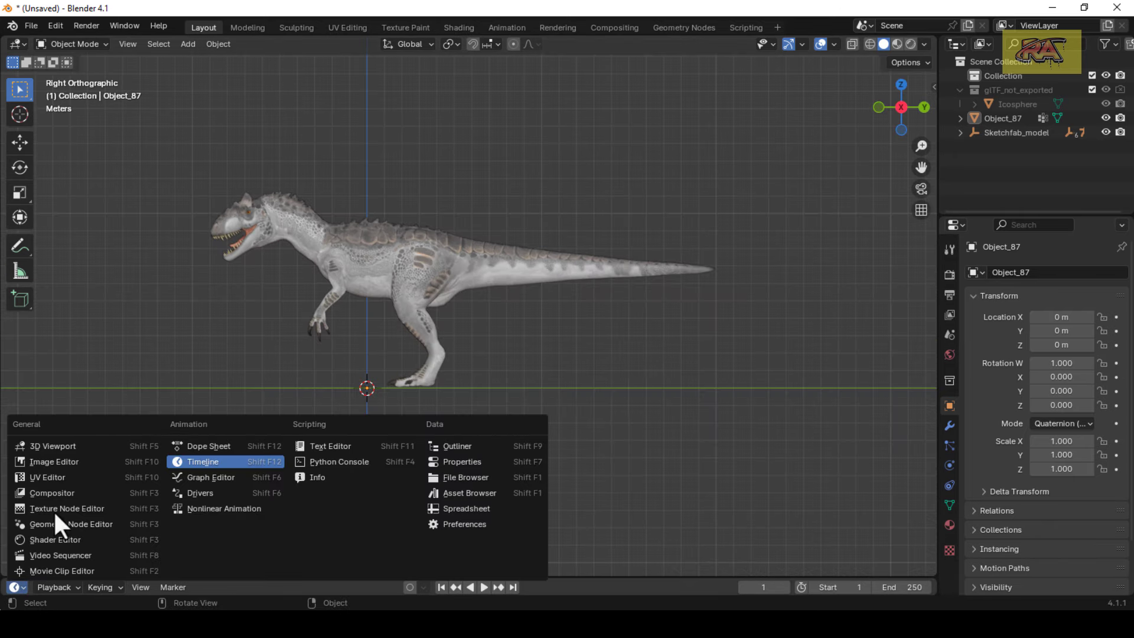
Enlarge the bottom area as an Asset Browser showing the Rigify Rig Library
{"action": "left_click", "coordinate": [505, 477]}
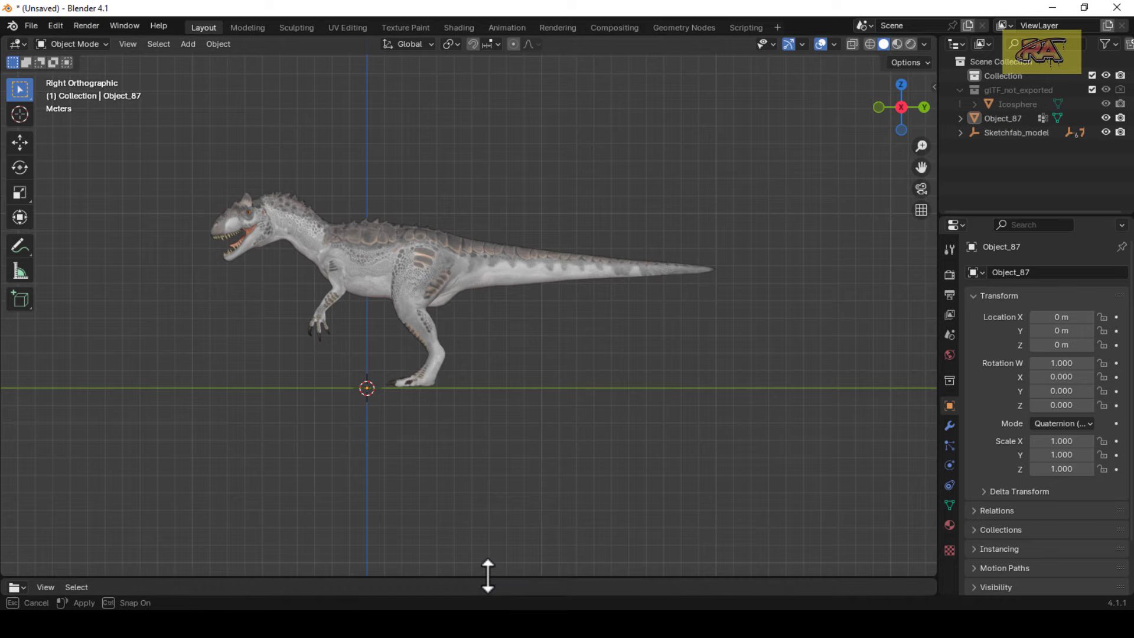
{"action": "left_click_drag", "start_coordinate": [488, 575], "coordinate": [488, 548]}
{"action": "left_click_drag", "start_coordinate": [150, 546], "coordinate": [163, 488]}
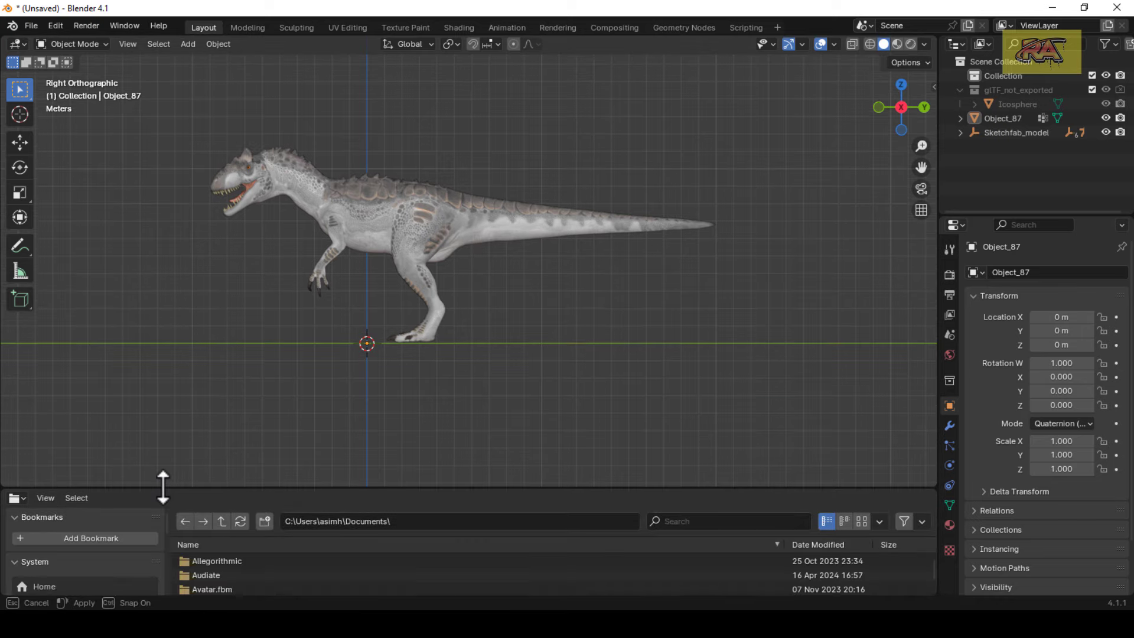
{"action": "left_click", "coordinate": [17, 498]}
{"action": "left_click", "coordinate": [429, 408]}
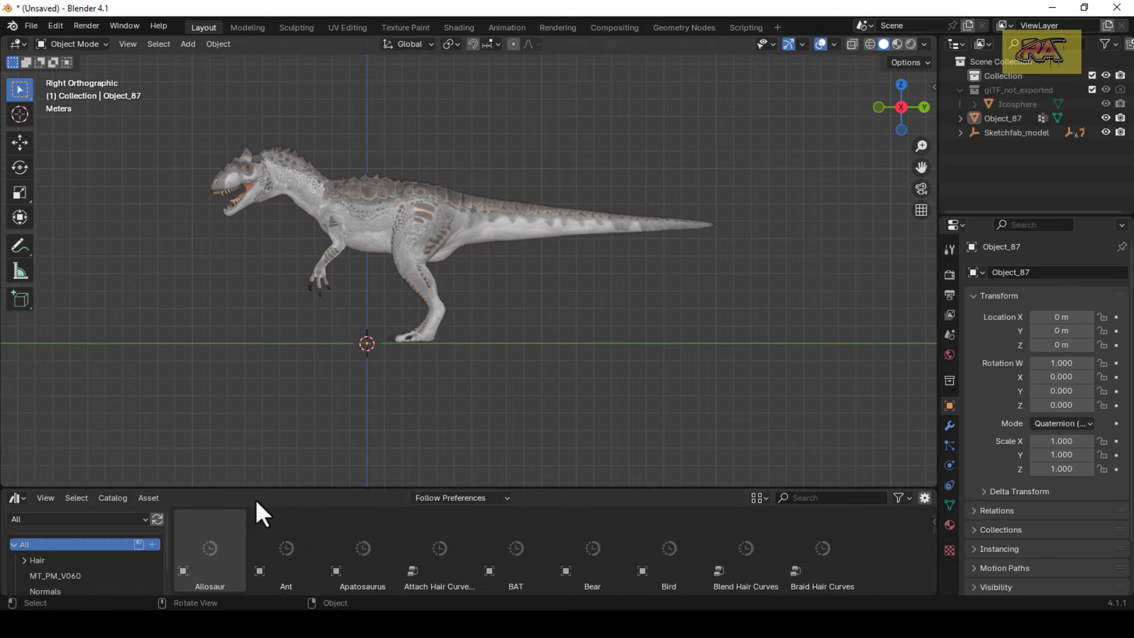
{"action": "left_click", "coordinate": [95, 519]}
{"action": "left_click", "coordinate": [95, 502]}
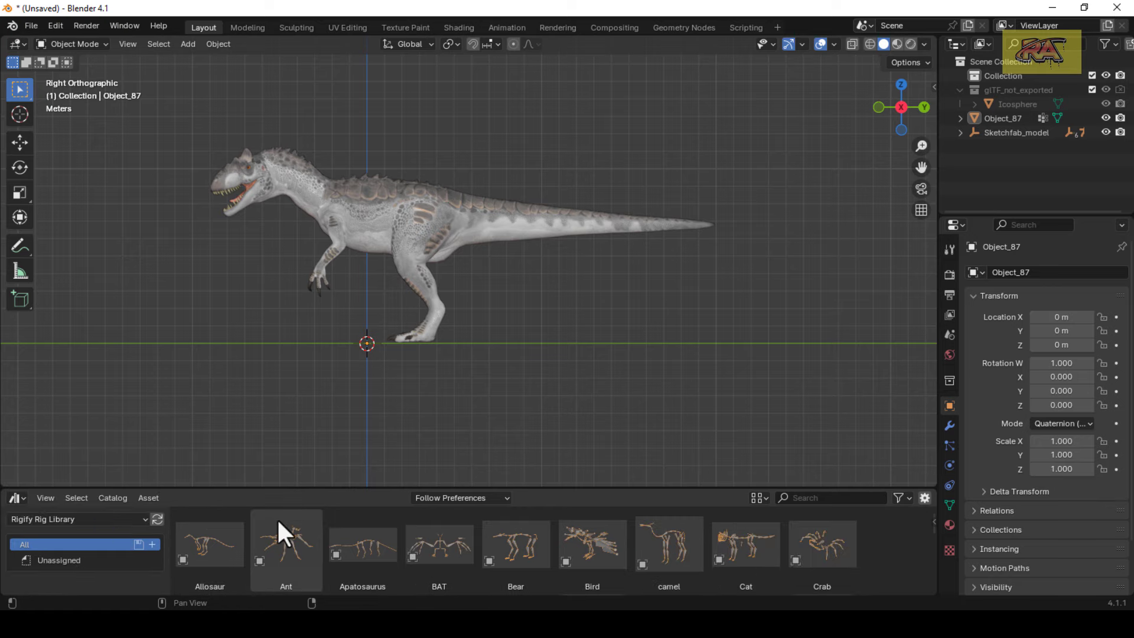
Add the Allosaur rig at the 3D cursor, scaled 1.202 and moved 2.4376 m along Y
{"action": "mouse_move", "coordinate": [196, 552]}
{"action": "left_mouse_down"}
{"action": "mouse_move", "coordinate": [333, 362]}
{"action": "mouse_move", "coordinate": [364, 342]}
{"action": "left_mouse_up"}
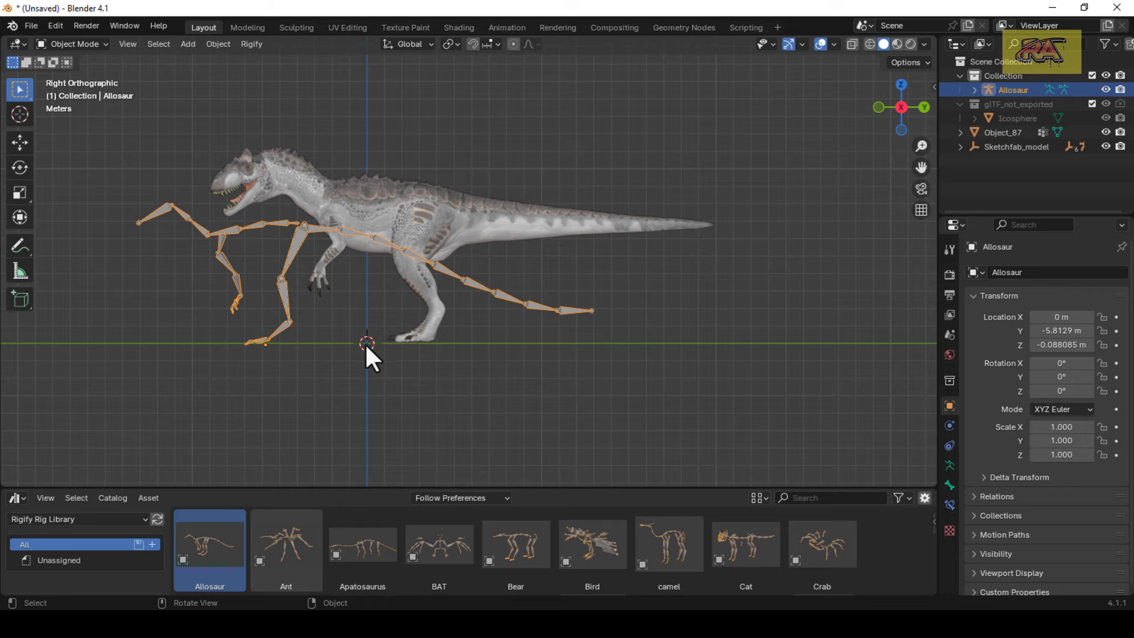
{"action": "key", "text": "shift+s"}
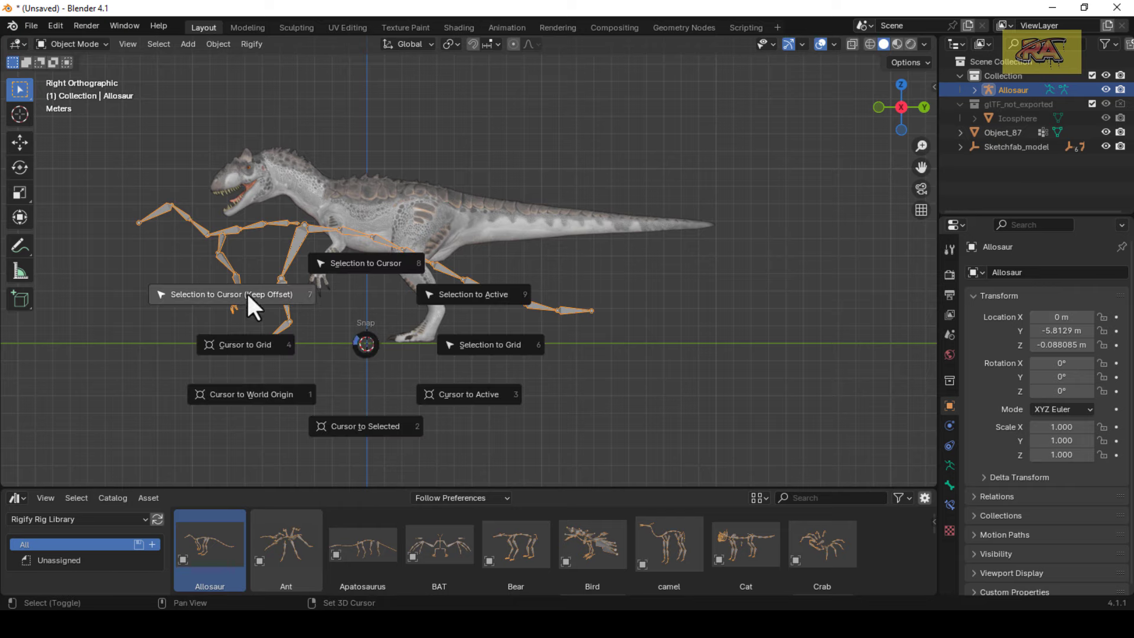
{"action": "left_click", "coordinate": [313, 293]}
{"action": "key", "text": "s"}
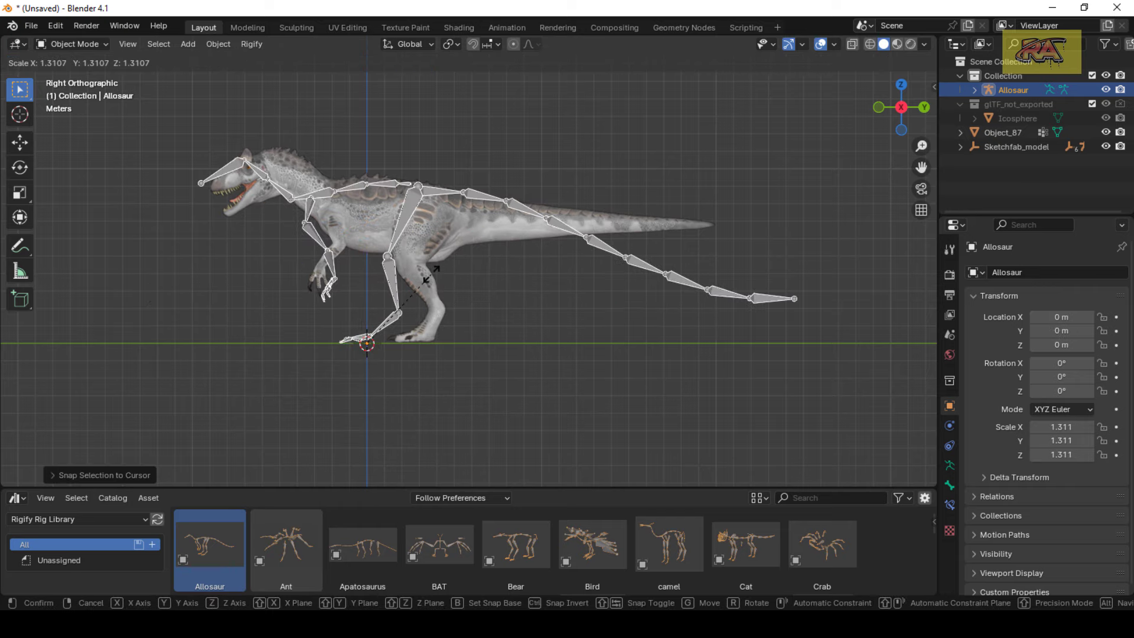
{"action": "left_click", "coordinate": [423, 278]}
{"action": "key", "text": "g"}
{"action": "key", "text": "y"}
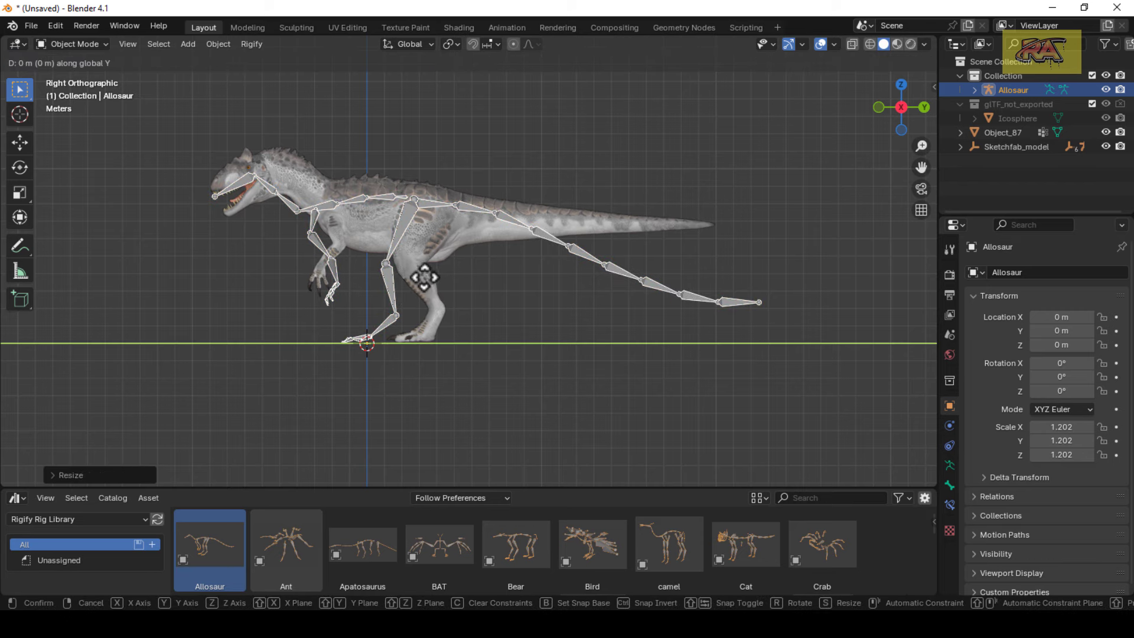
{"action": "left_click", "coordinate": [464, 273]}
{"action": "scroll", "coordinate": [455, 242], "scroll_direction": "up", "scroll_amount": 2}
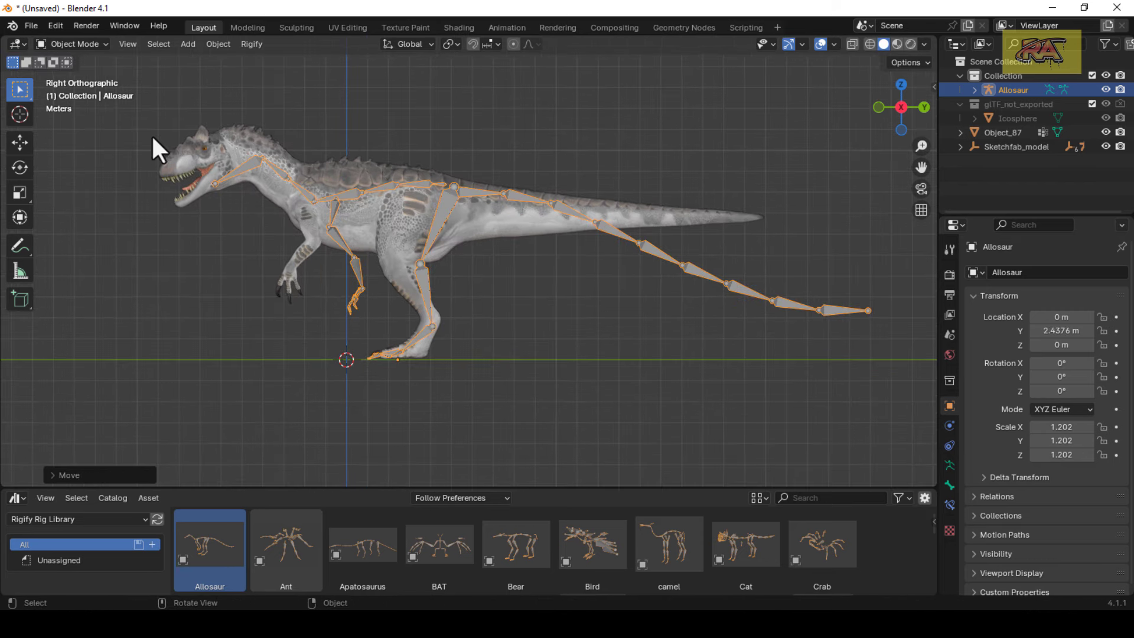
In Edit Mode, fit the rig's thigh, knee and ankle joints inside the hind leg
{"action": "left_click", "coordinate": [73, 71]}
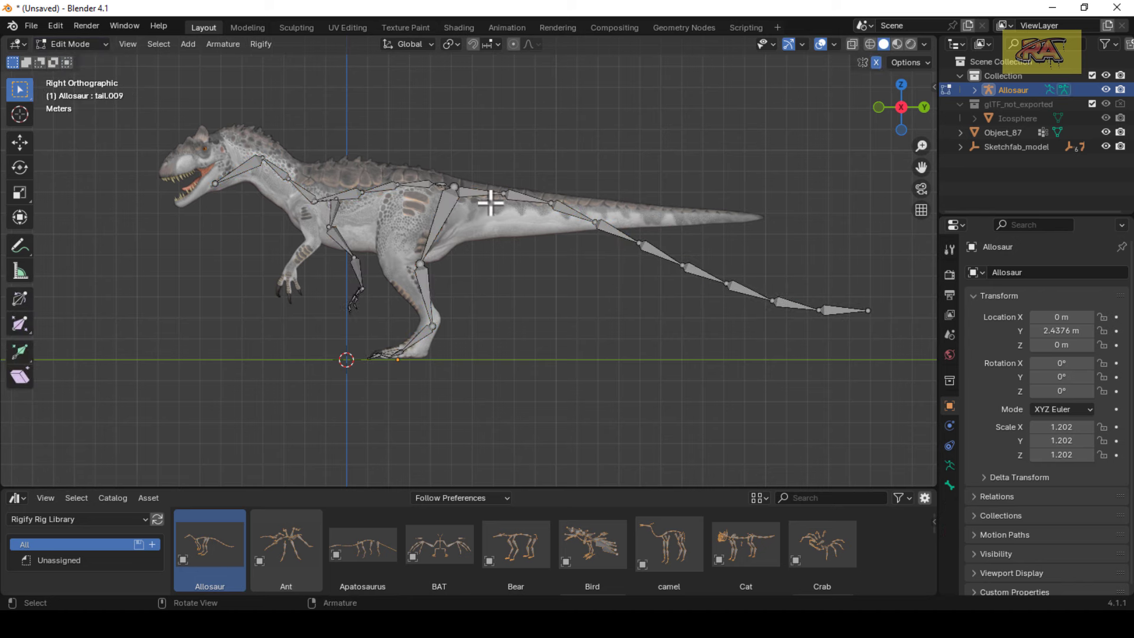
{"action": "scroll", "coordinate": [496, 201], "scroll_direction": "up", "scroll_amount": 2}
{"action": "left_click_drag", "start_coordinate": [922, 170], "coordinate": [732, 285]}
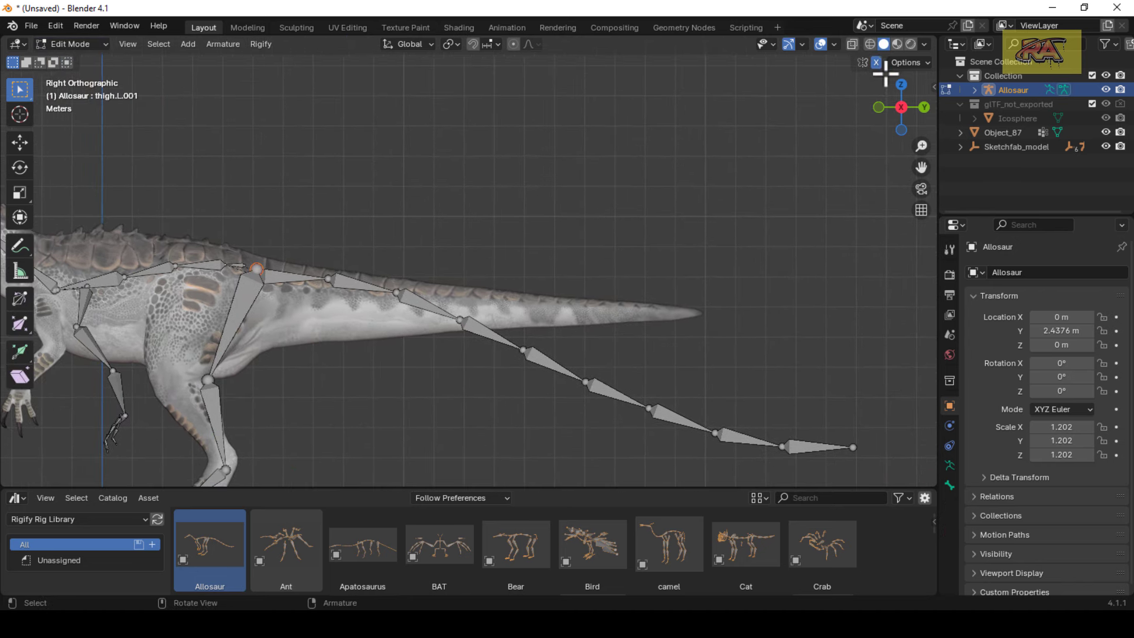
{"action": "left_click_drag", "start_coordinate": [256, 268], "coordinate": [213, 286]}
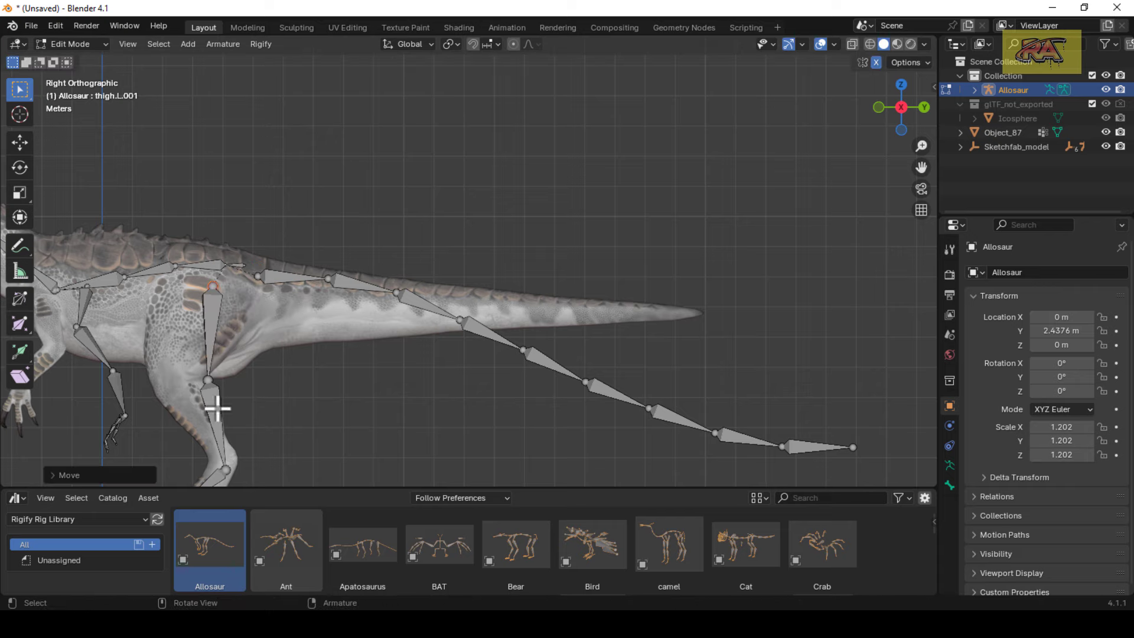
{"action": "left_click_drag", "start_coordinate": [208, 379], "coordinate": [167, 371]}
{"action": "left_click_drag", "start_coordinate": [226, 470], "coordinate": [229, 459]}
Place the tail joints along the dinosaur's tail up to its tip
{"action": "left_click_drag", "start_coordinate": [258, 276], "coordinate": [265, 312]}
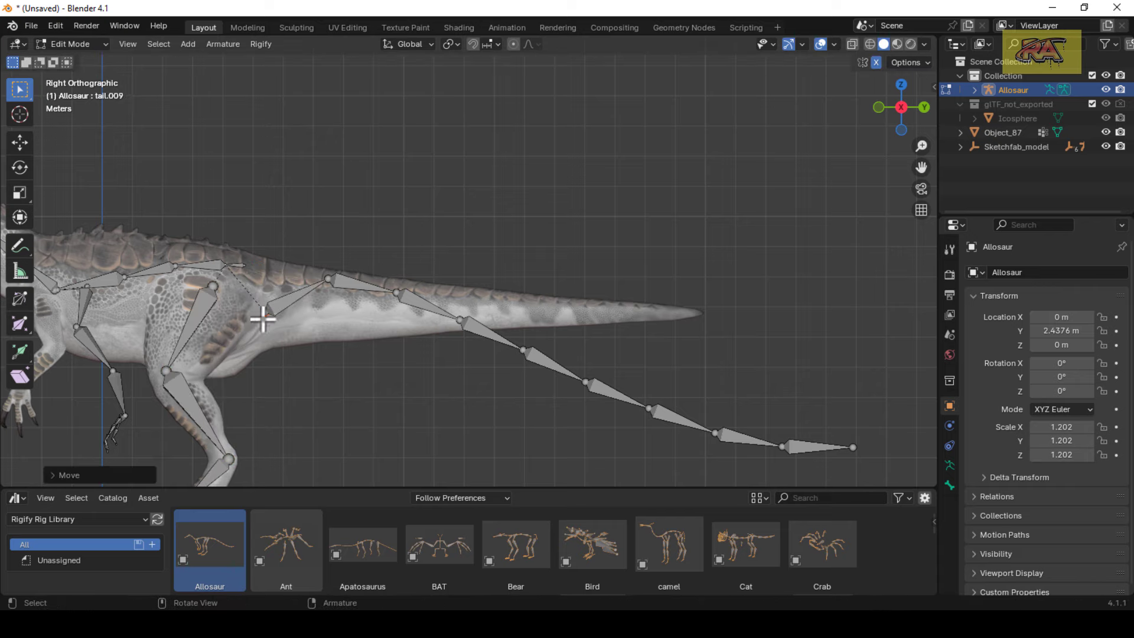
{"action": "mouse_move", "coordinate": [328, 278]}
{"action": "left_mouse_down"}
{"action": "mouse_move", "coordinate": [334, 304]}
{"action": "mouse_move", "coordinate": [391, 304]}
{"action": "left_mouse_up"}
{"action": "left_click_drag", "start_coordinate": [460, 320], "coordinate": [460, 305]}
{"action": "left_click_drag", "start_coordinate": [523, 350], "coordinate": [528, 307]}
{"action": "left_click_drag", "start_coordinate": [586, 382], "coordinate": [601, 312]}
{"action": "left_click_drag", "start_coordinate": [643, 396], "coordinate": [648, 286]}
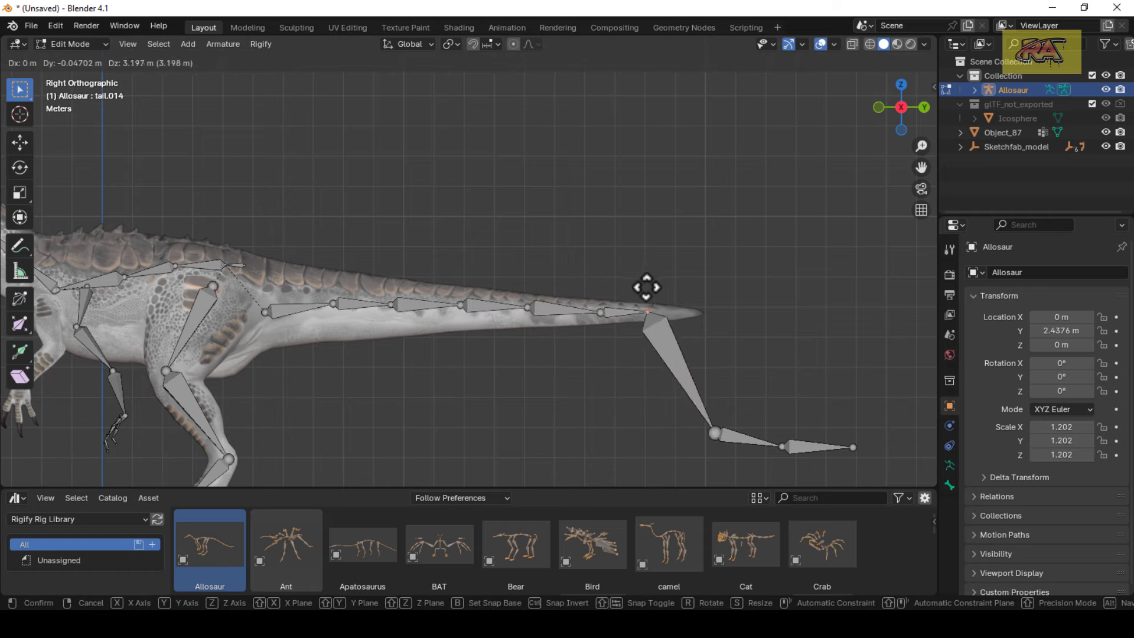
{"action": "left_click", "coordinate": [703, 319]}
Delete the leftover bones extending past the tail tip
{"action": "key", "text": "x"}
{"action": "left_click", "coordinate": [716, 336]}
{"action": "left_click", "coordinate": [813, 449]}
{"action": "key", "text": "x"}
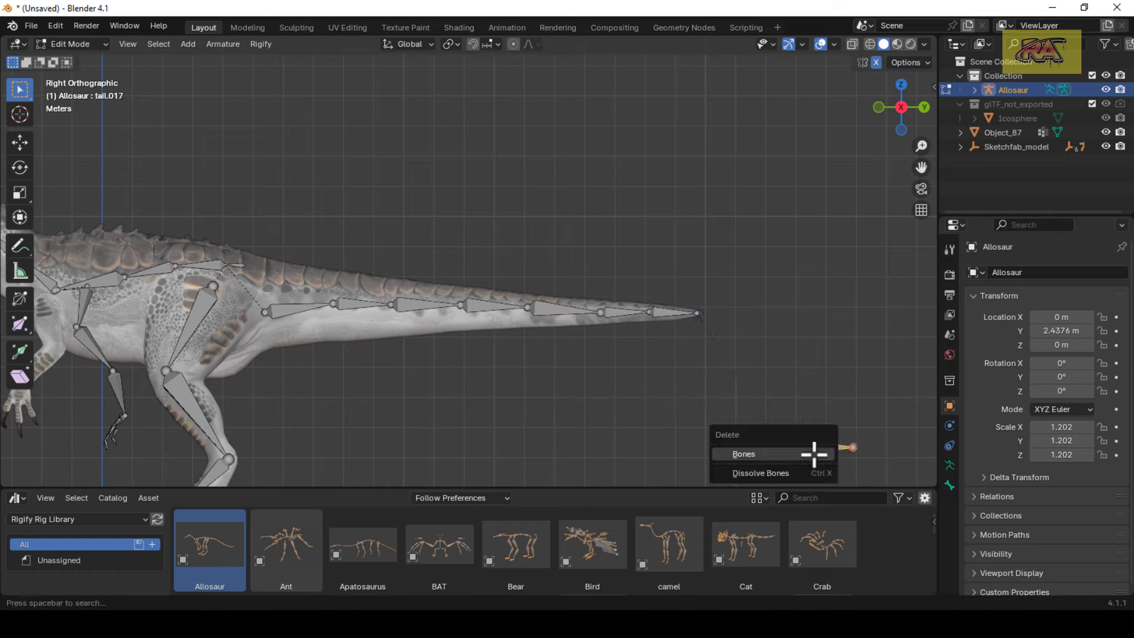
{"action": "scroll", "coordinate": [271, 322], "scroll_direction": "up", "scroll_amount": 1}
Fine-tune the remaining tail and spine joint positions
{"action": "left_click_drag", "start_coordinate": [222, 324], "coordinate": [230, 321]}
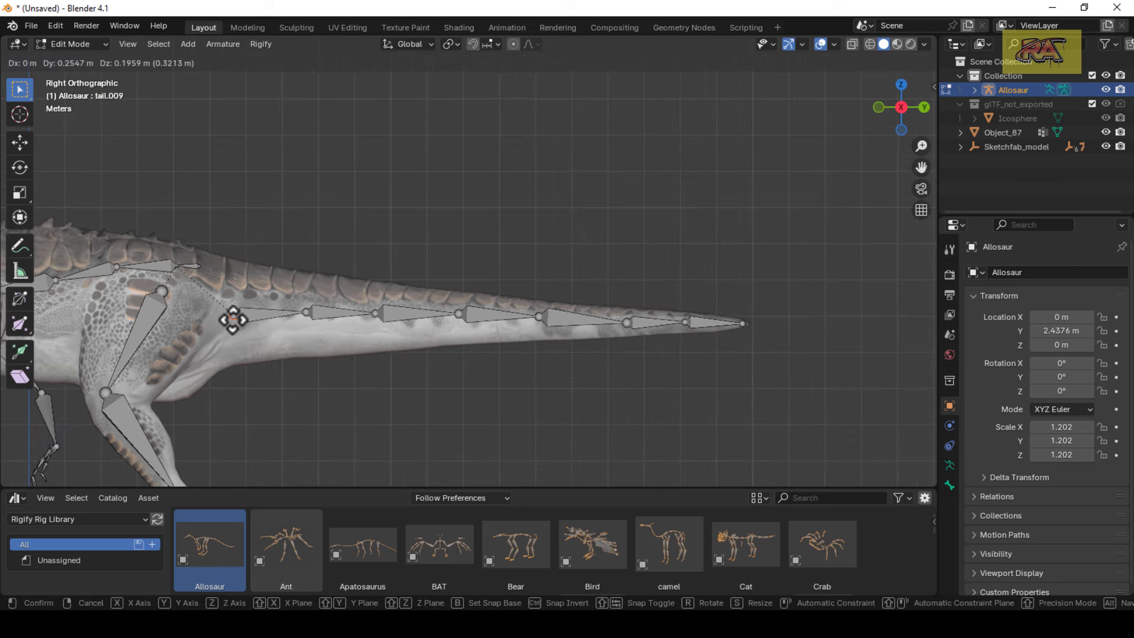
{"action": "left_click", "coordinate": [305, 319]}
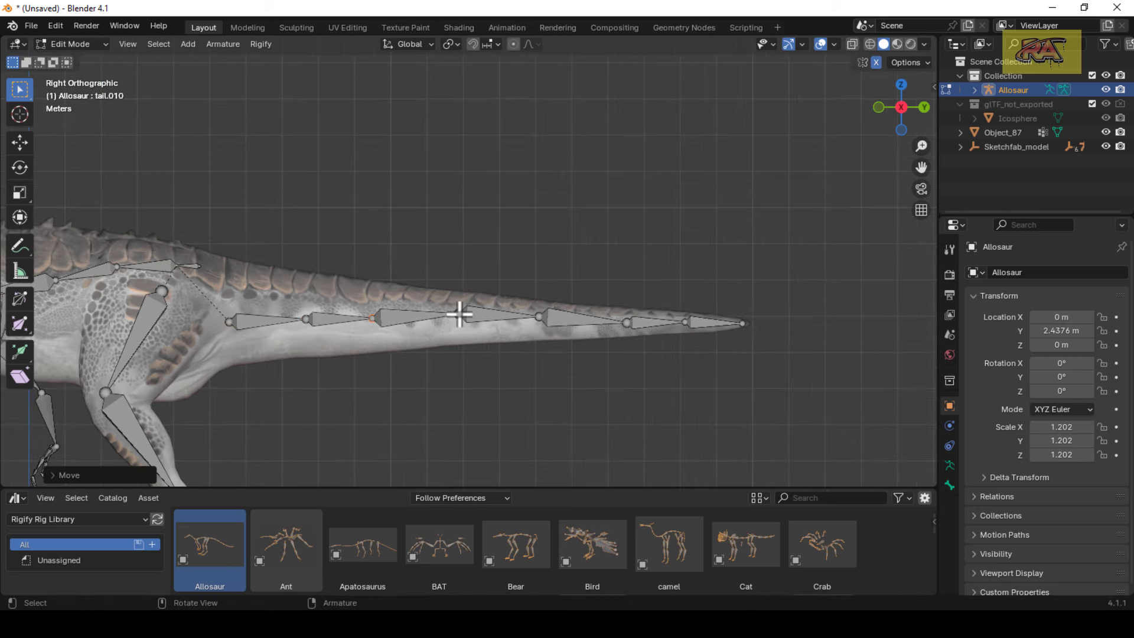
{"action": "left_click", "coordinate": [155, 290]}
{"action": "scroll", "coordinate": [176, 284], "scroll_direction": "down", "scroll_amount": 2}
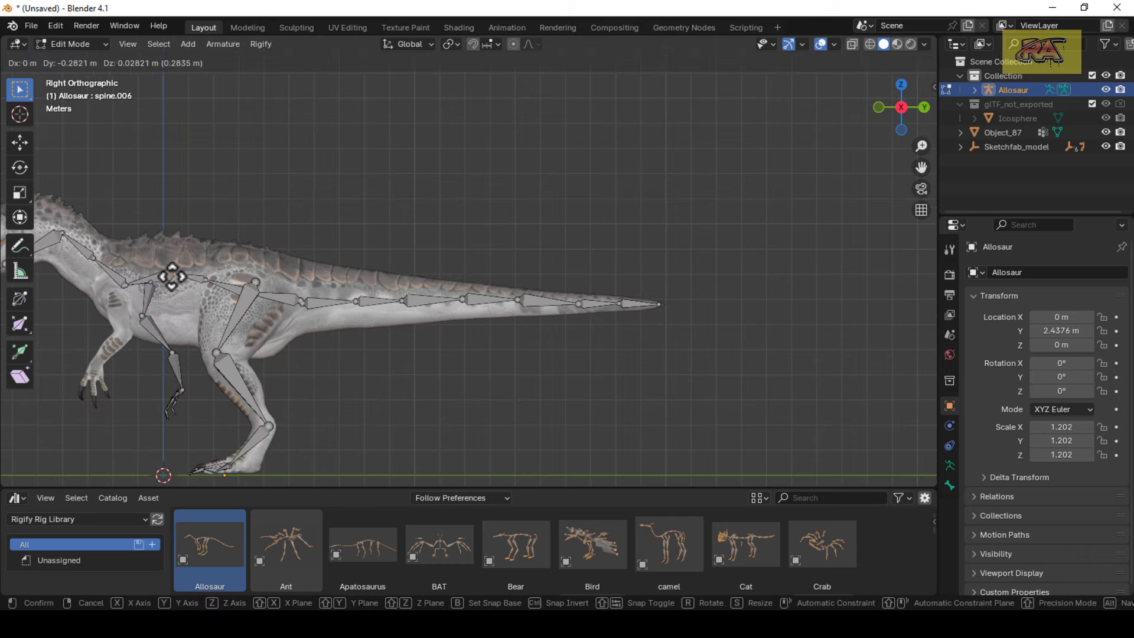
{"action": "left_click", "coordinate": [171, 276]}
{"action": "scroll", "coordinate": [413, 263], "scroll_direction": "up", "scroll_amount": 2}
Fit the head, neck and spine joints inside the dinosaur's head, neck and back
{"action": "middle_click_drag", "start_coordinate": [413, 263], "coordinate": [650, 263], "text": "shift"}
{"action": "left_click_drag", "start_coordinate": [148, 244], "coordinate": [140, 244]}
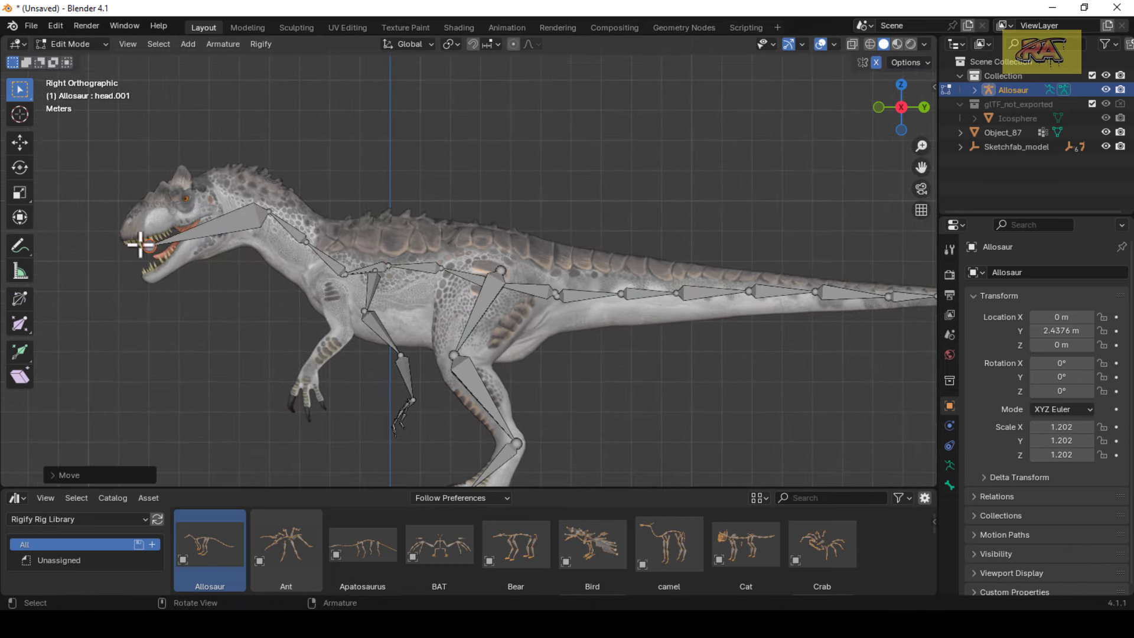
{"action": "left_click_drag", "start_coordinate": [269, 211], "coordinate": [233, 203]}
{"action": "mouse_move", "coordinate": [306, 236]}
{"action": "left_mouse_down"}
{"action": "mouse_move", "coordinate": [228, 218]}
{"action": "mouse_move", "coordinate": [267, 235]}
{"action": "left_mouse_up"}
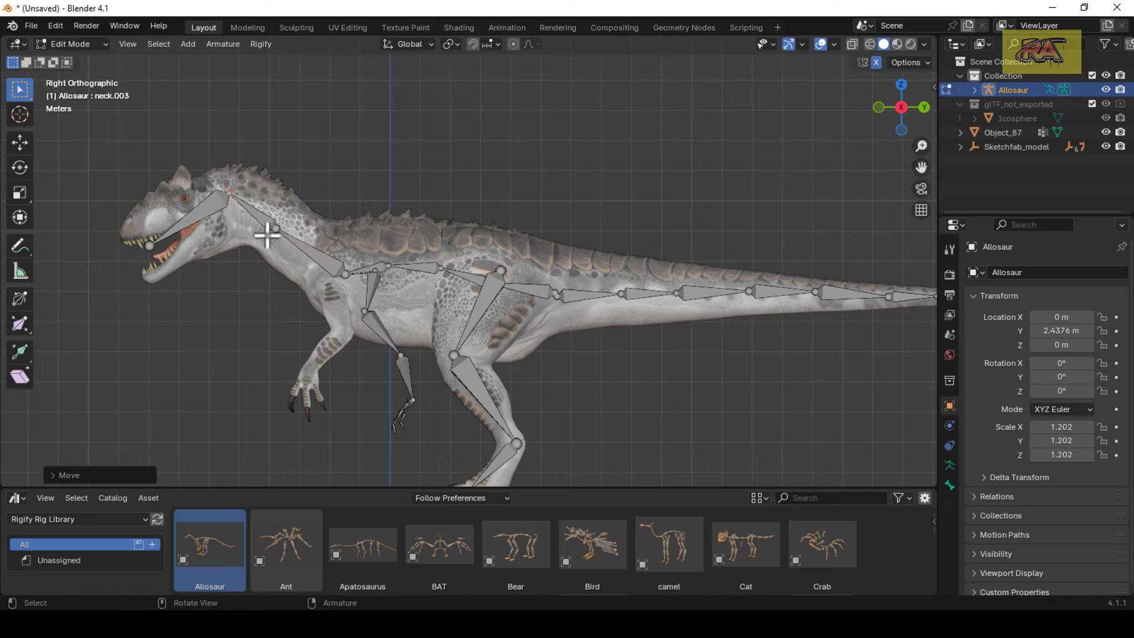
{"action": "left_click_drag", "start_coordinate": [344, 274], "coordinate": [286, 238]}
{"action": "left_click_drag", "start_coordinate": [378, 267], "coordinate": [434, 272]}
{"action": "mouse_move", "coordinate": [507, 266]}
{"action": "left_mouse_down"}
{"action": "mouse_move", "coordinate": [496, 292]}
{"action": "mouse_move", "coordinate": [491, 273]}
{"action": "left_mouse_up"}
{"action": "left_click_drag", "start_coordinate": [559, 291], "coordinate": [555, 292]}
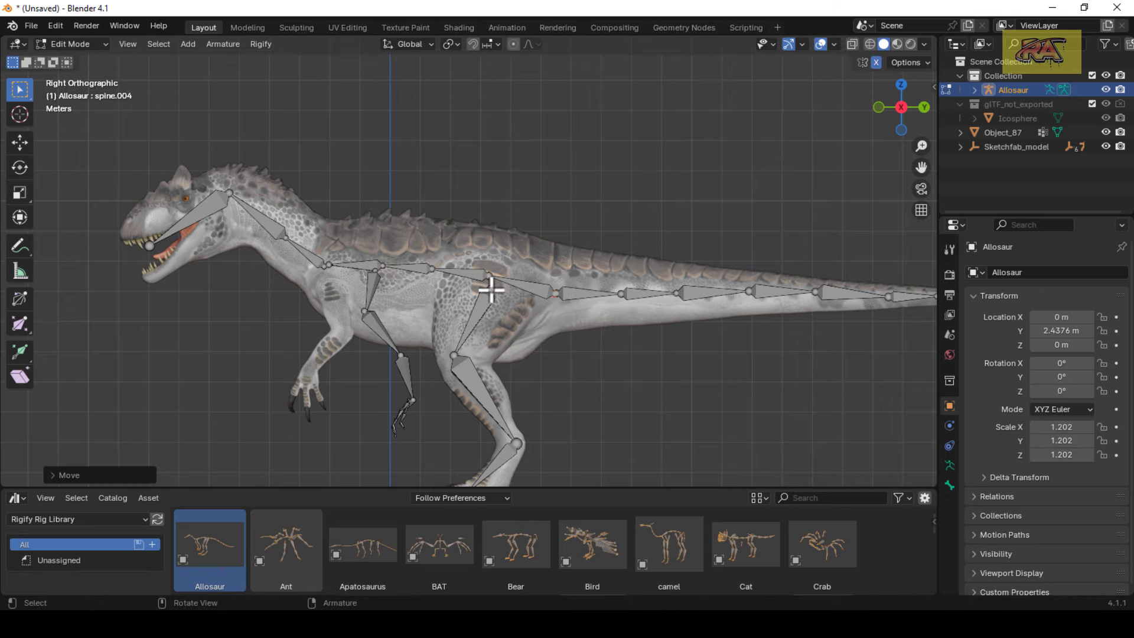
{"action": "scroll", "coordinate": [561, 355], "scroll_direction": "down", "scroll_amount": 2}
Raise the foot's heel joint and box-select the left and right foot and toe bones
{"action": "scroll", "coordinate": [561, 354], "scroll_direction": "up", "scroll_amount": 5}
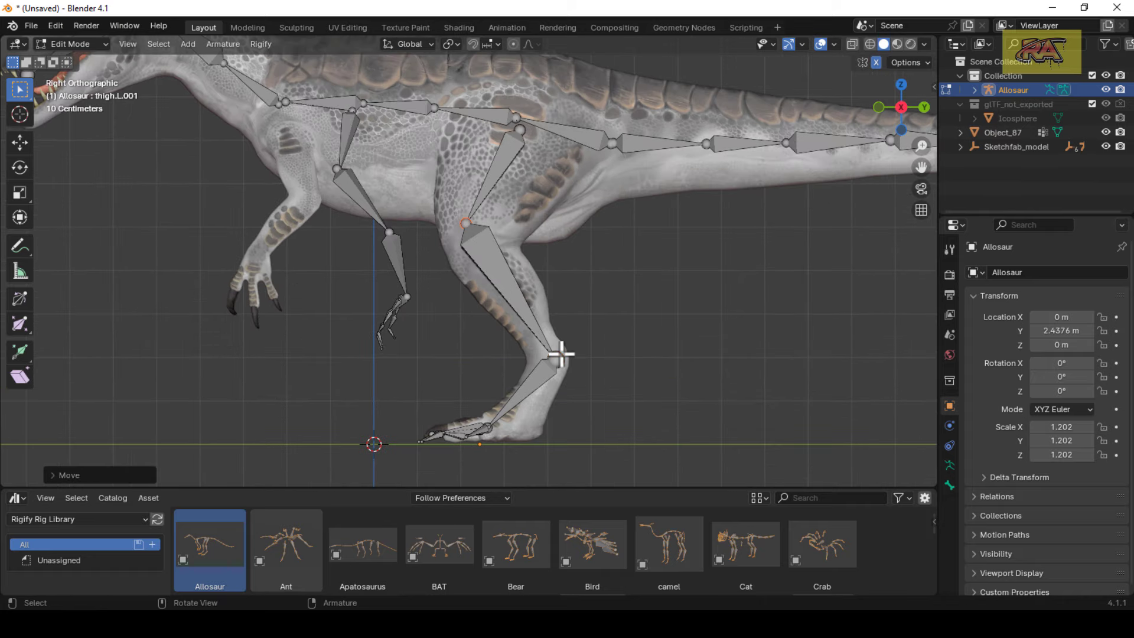
{"action": "left_click_drag", "start_coordinate": [492, 438], "coordinate": [487, 431]}
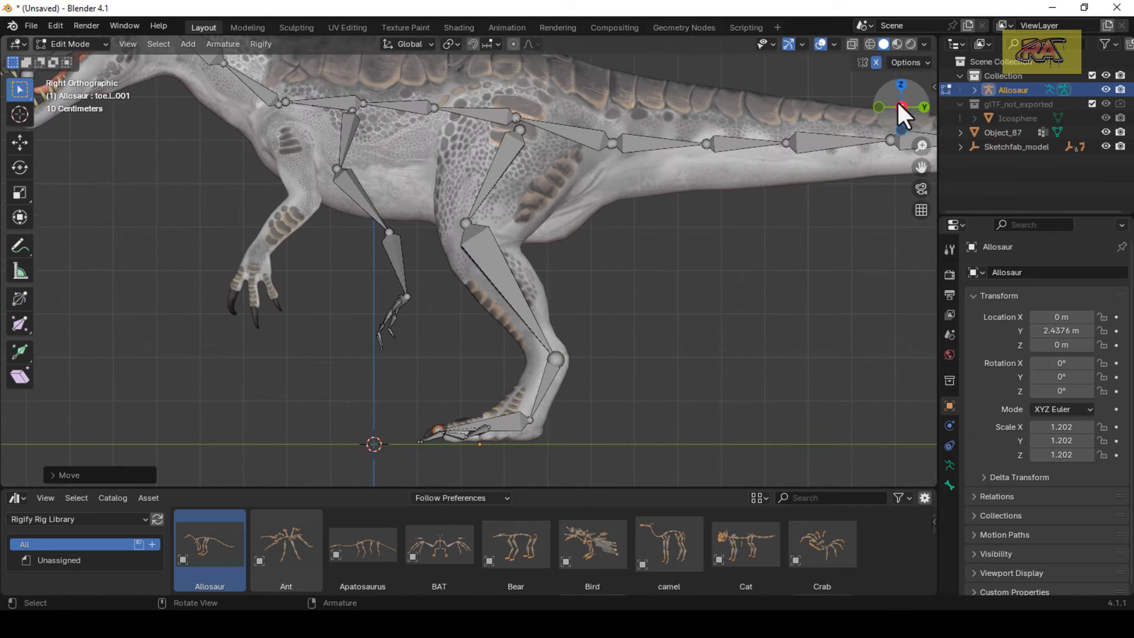
{"action": "left_click_drag", "start_coordinate": [898, 101], "coordinate": [498, 174]}
{"action": "left_click_drag", "start_coordinate": [526, 468], "coordinate": [425, 431]}
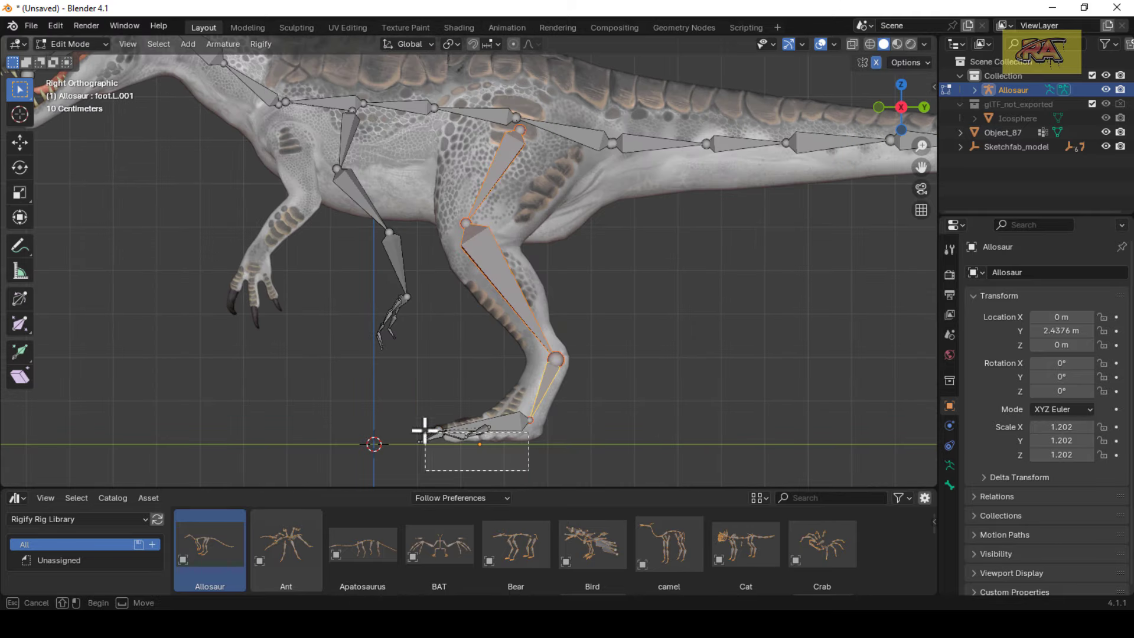
{"action": "left_click_drag", "start_coordinate": [901, 106], "coordinate": [909, 113]}
{"action": "left_click_drag", "start_coordinate": [336, 379], "coordinate": [443, 455]}
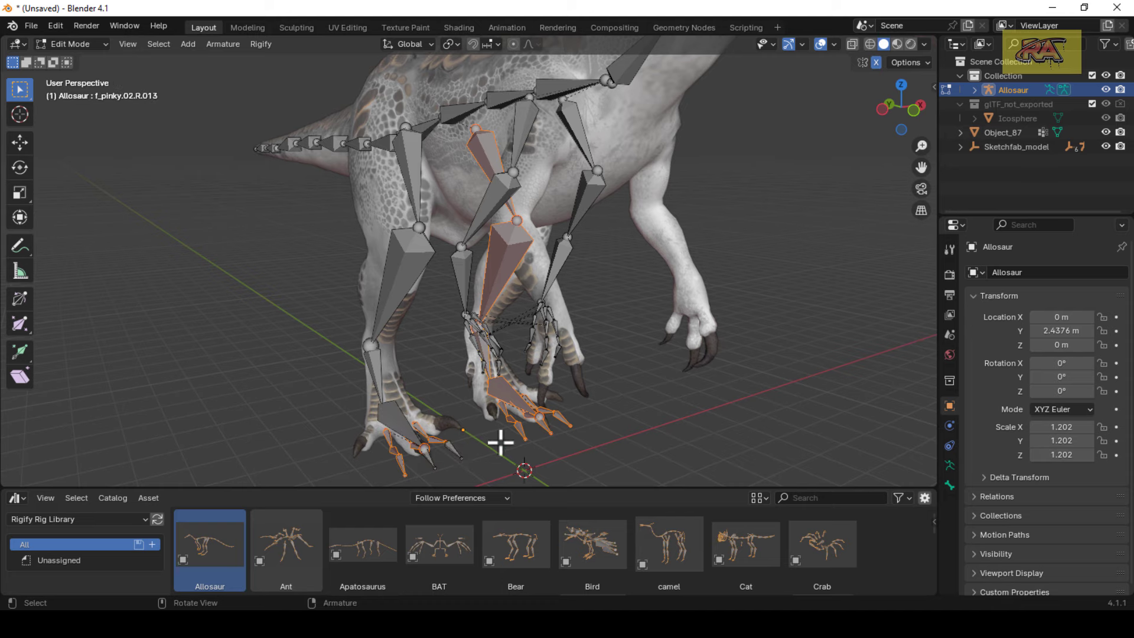
{"action": "left_click_drag", "start_coordinate": [901, 106], "coordinate": [906, 110]}
{"action": "left_click_drag", "start_coordinate": [587, 477], "coordinate": [481, 413]}
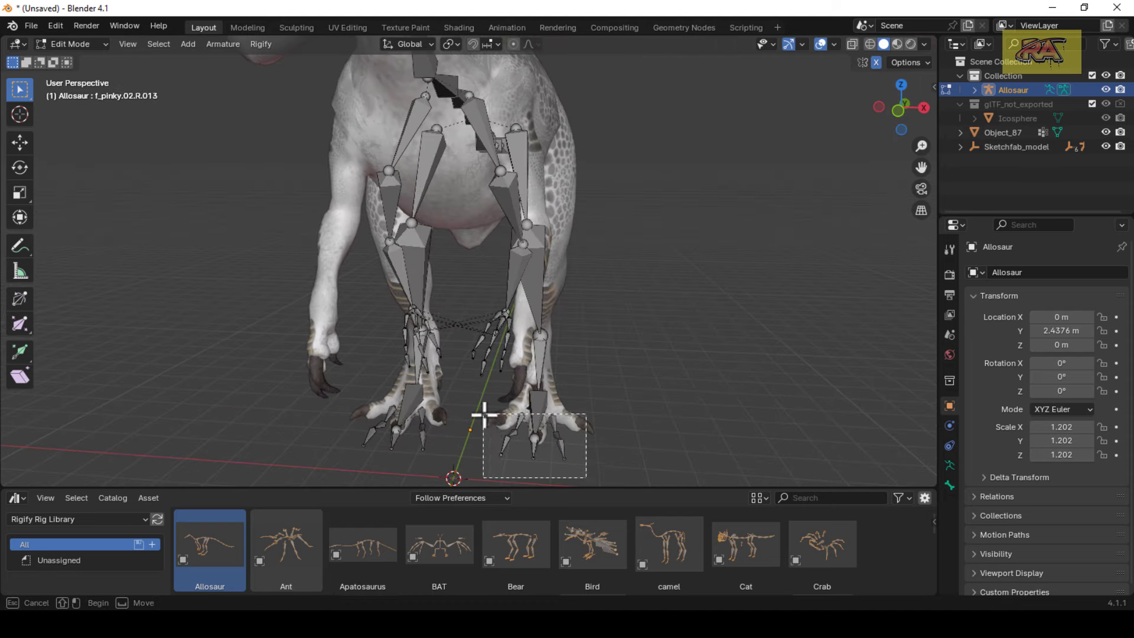
{"action": "left_click_drag", "start_coordinate": [900, 106], "coordinate": [905, 110]}
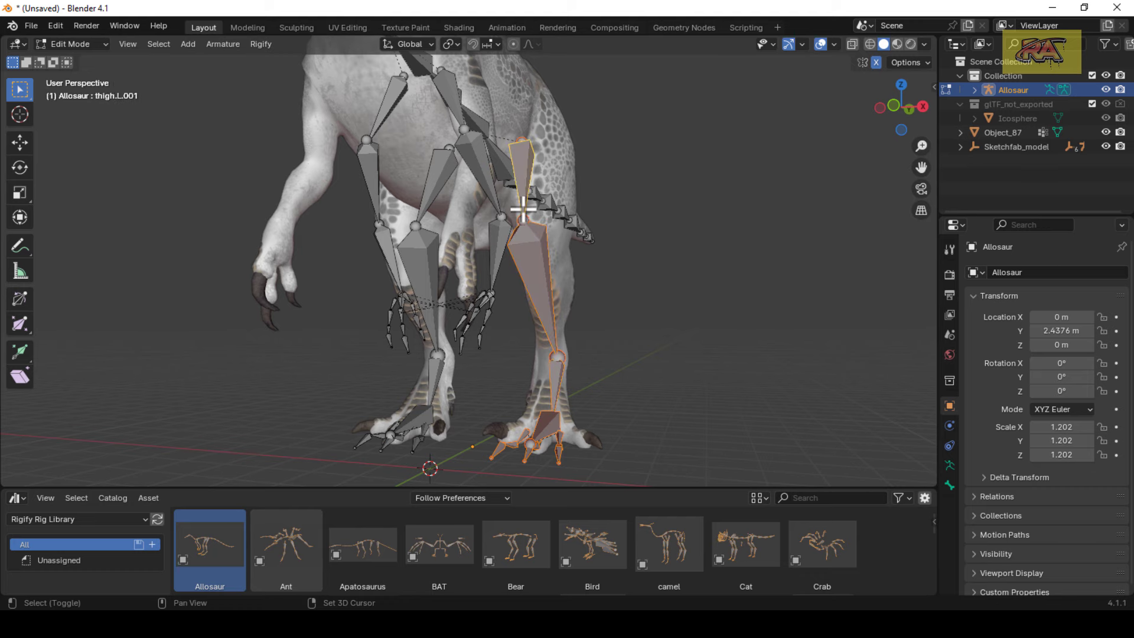
Turn on X-ray and shift the selected leg bones sideways along X in front view
{"action": "key", "text": "KP_1"}
{"action": "key", "text": "KP_7"}
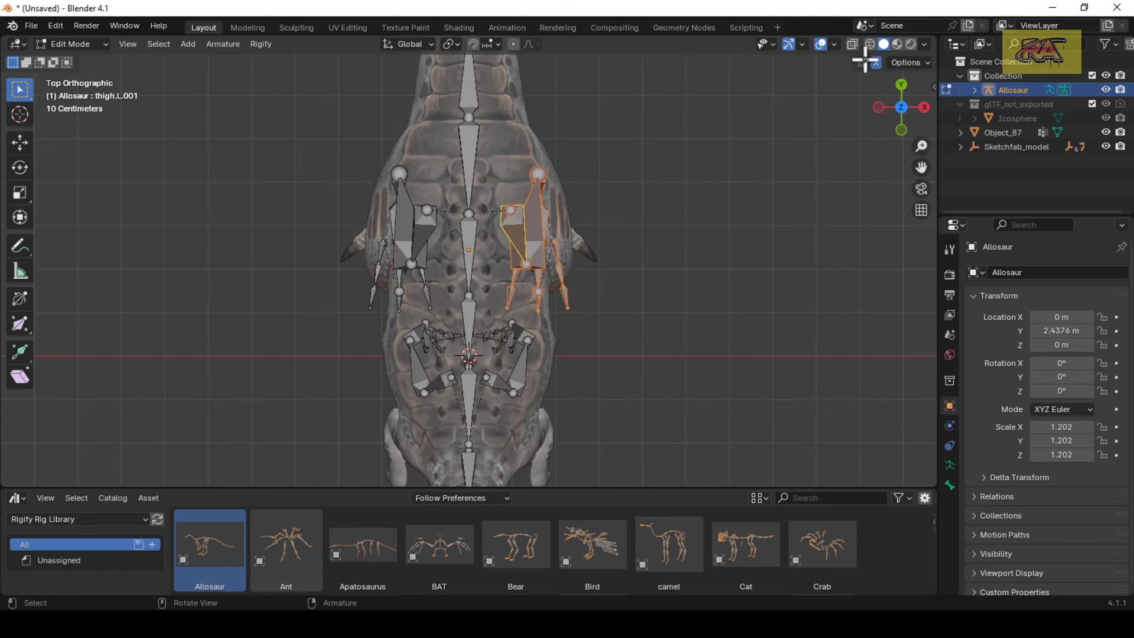
{"action": "key", "text": "alt+z"}
{"action": "key", "text": "KP_1"}
{"action": "key", "text": "g"}
{"action": "key", "text": "x"}
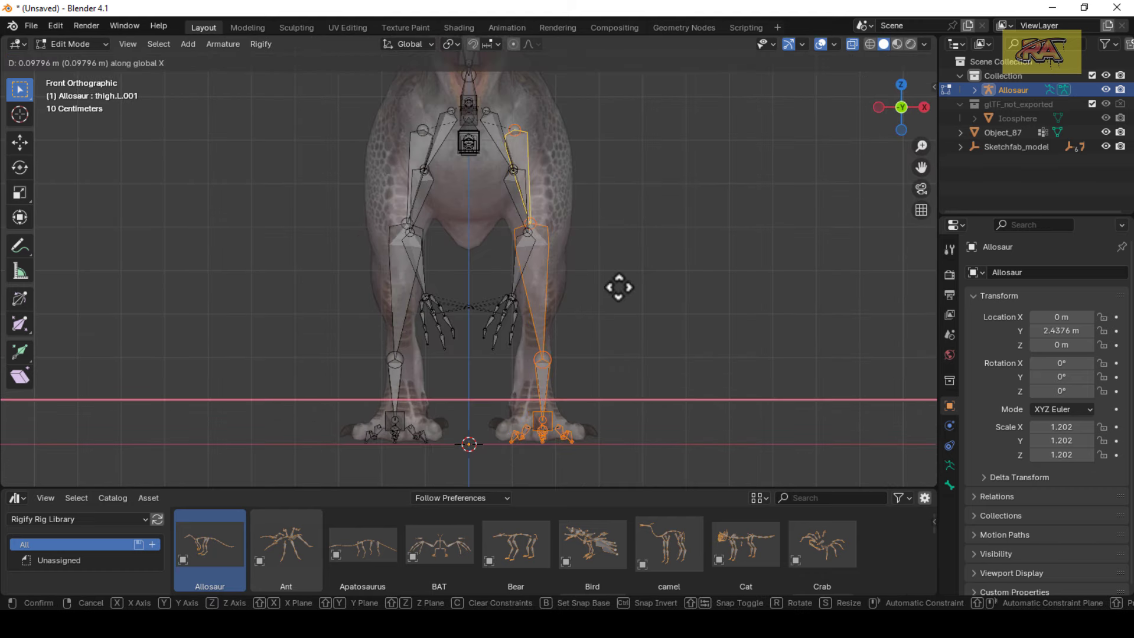
{"action": "left_click", "coordinate": [617, 287]}
{"action": "left_click_drag", "start_coordinate": [904, 102], "coordinate": [828, 148]}
{"action": "key", "text": "ctrl+z"}
{"action": "key", "text": "g"}
{"action": "key", "text": "x"}
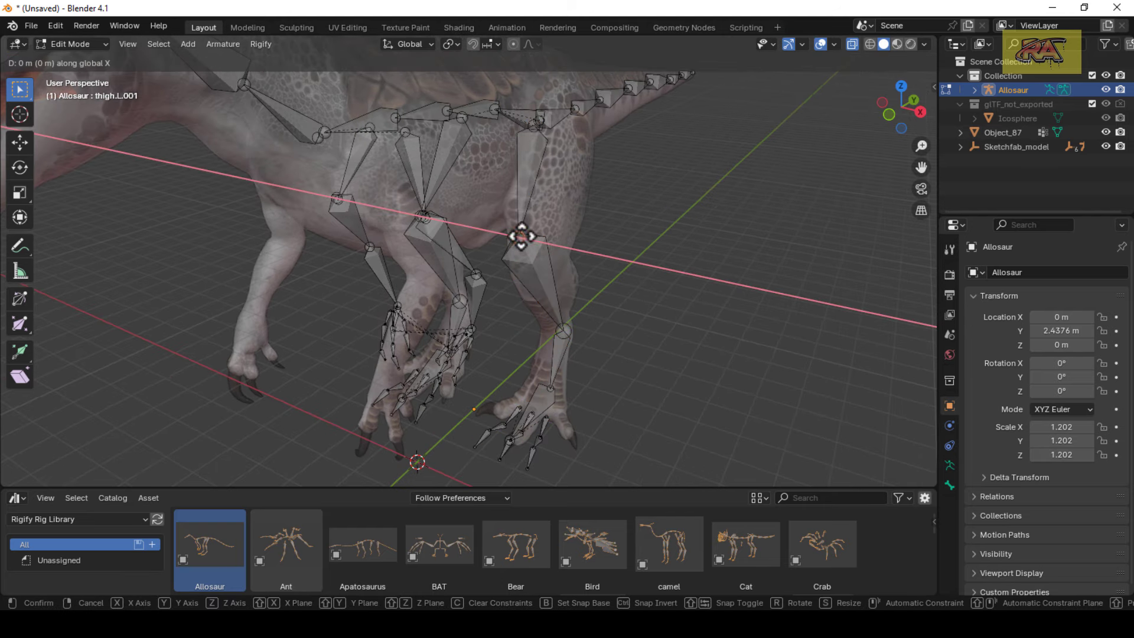
{"action": "left_click", "coordinate": [540, 124]}
Select the shin joint and move the leg bones further along X into the legs
{"action": "key", "text": "g"}
{"action": "key", "text": "x"}
{"action": "left_click", "coordinate": [547, 122]}
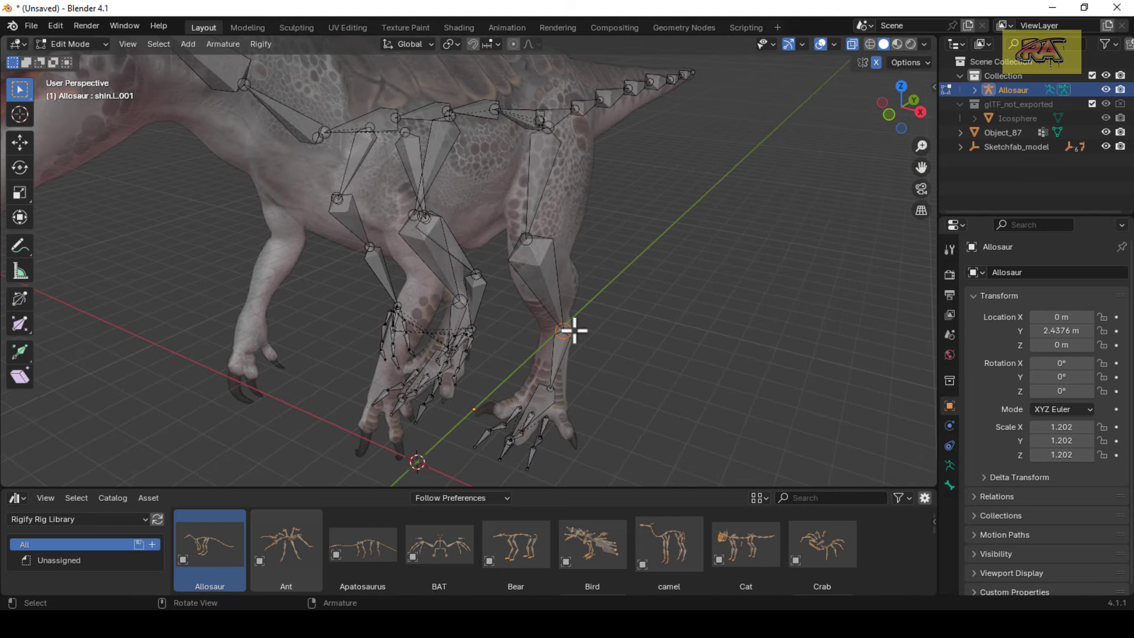
{"action": "left_click", "coordinate": [564, 330]}
{"action": "mouse_move", "coordinate": [888, 109]}
{"action": "left_mouse_down"}
{"action": "mouse_move", "coordinate": [903, 106]}
{"action": "mouse_move", "coordinate": [899, 118]}
{"action": "left_mouse_up"}
{"action": "key", "text": "g"}
{"action": "key", "text": "x"}
{"action": "left_click", "coordinate": [583, 432]}
Raise the toe joint onto the foot and enable snapping for bone moves
{"action": "scroll", "coordinate": [524, 372], "scroll_direction": "up", "scroll_amount": 5}
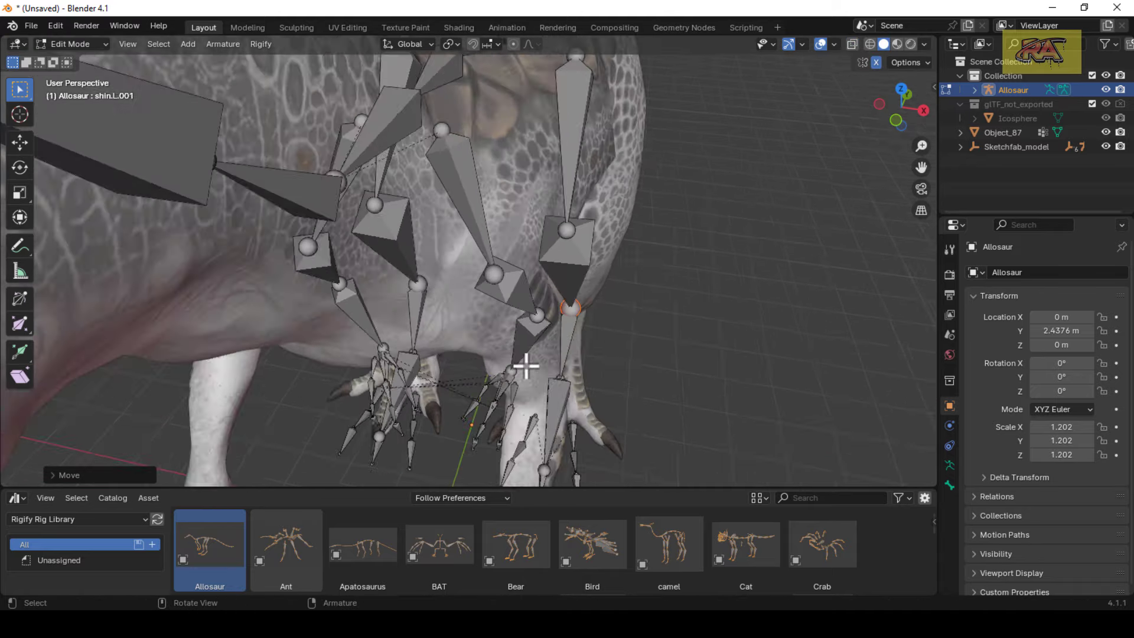
{"action": "scroll", "coordinate": [419, 347], "scroll_direction": "up", "scroll_amount": 3}
{"action": "mouse_move", "coordinate": [419, 345]}
{"action": "left_mouse_down"}
{"action": "mouse_move", "coordinate": [441, 271]}
{"action": "mouse_move", "coordinate": [508, 236]}
{"action": "left_mouse_up"}
{"action": "left_click", "coordinate": [492, 44]}
{"action": "left_click", "coordinate": [481, 126]}
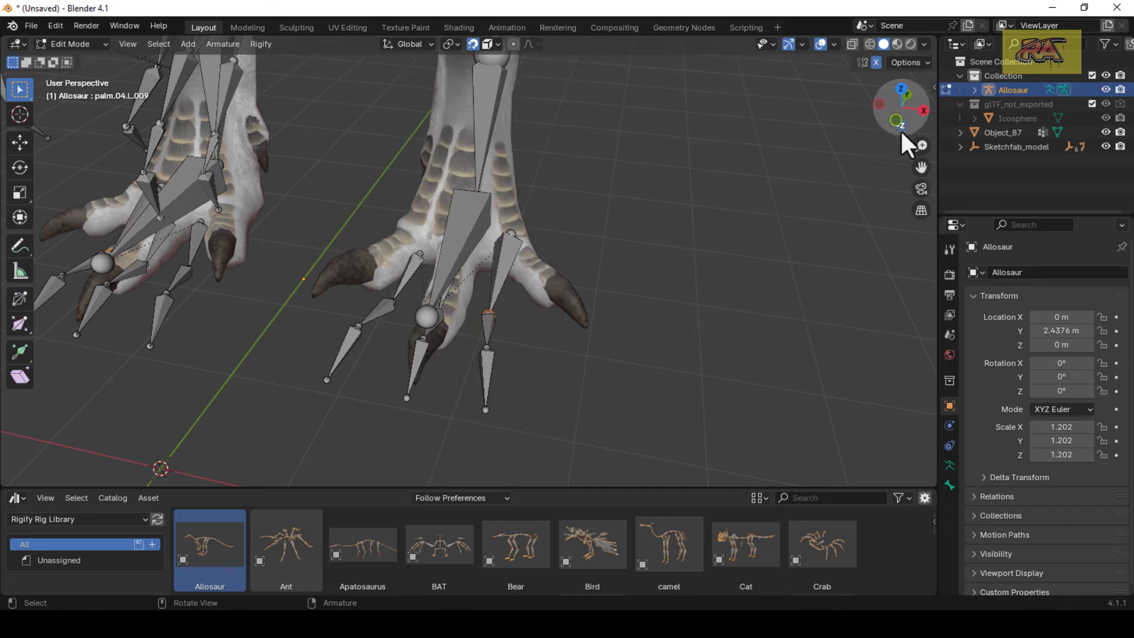
Try fitting the pinky toe joint onto the claw, undoing the misplaced moves
{"action": "scroll", "coordinate": [549, 248], "scroll_direction": "up", "scroll_amount": 3}
{"action": "middle_click_drag", "start_coordinate": [549, 248], "coordinate": [553, 313]}
{"action": "scroll", "coordinate": [520, 126], "scroll_direction": "down", "scroll_amount": 3}
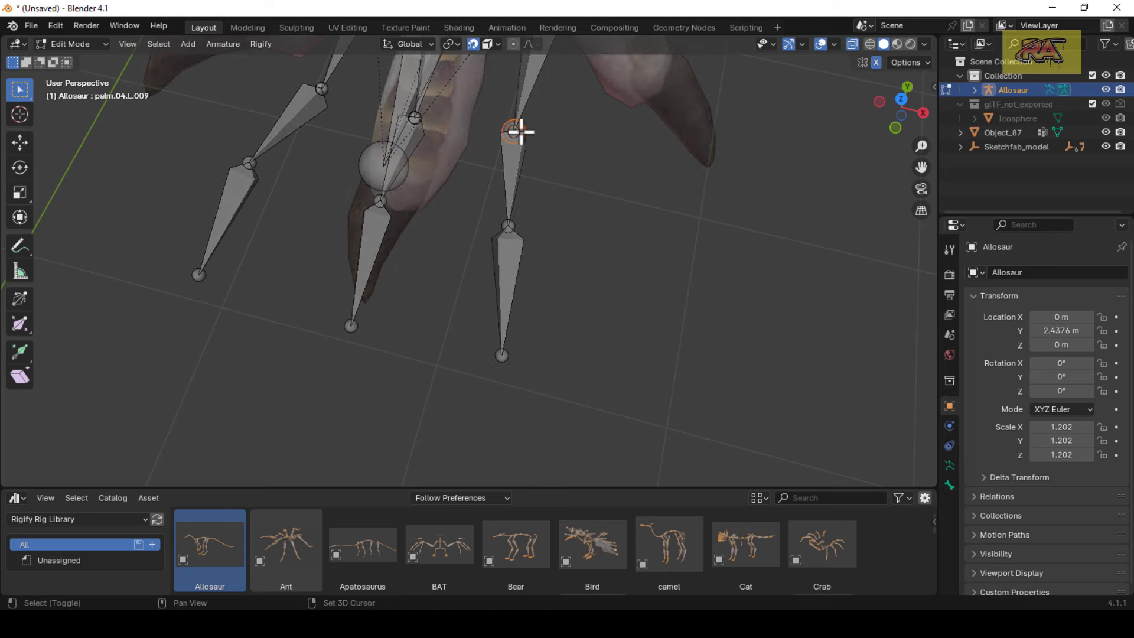
{"action": "scroll", "coordinate": [544, 132], "scroll_direction": "down", "scroll_amount": 3}
{"action": "left_click", "coordinate": [510, 243]}
{"action": "left_click_drag", "start_coordinate": [511, 243], "coordinate": [525, 325]}
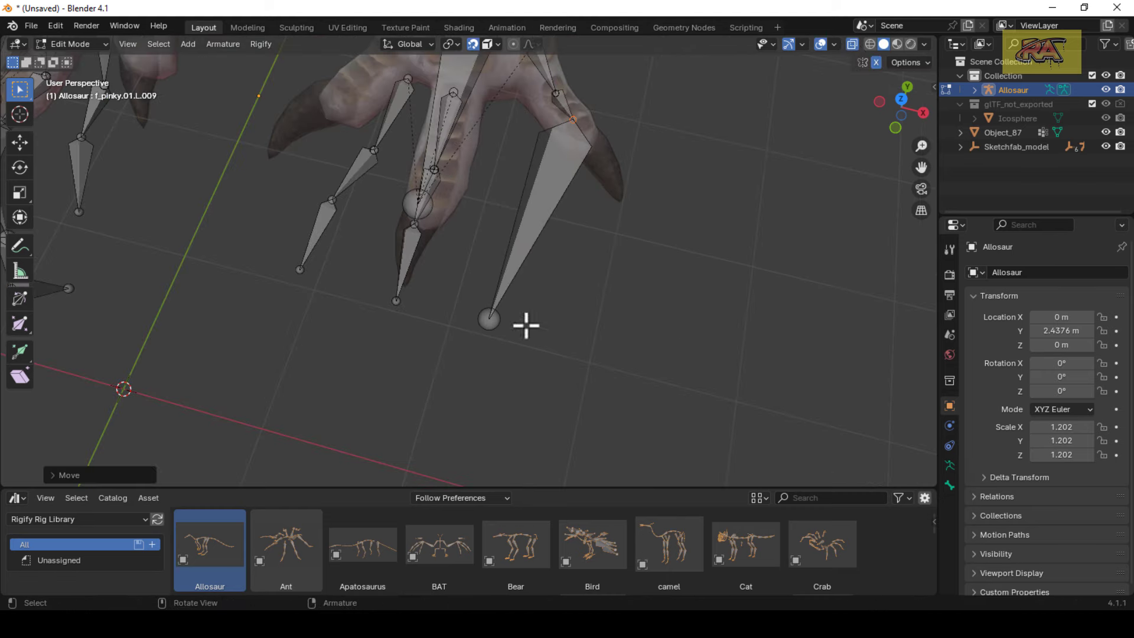
{"action": "key", "text": "ctrl+z"}
{"action": "left_click_drag", "start_coordinate": [300, 270], "coordinate": [273, 145]}
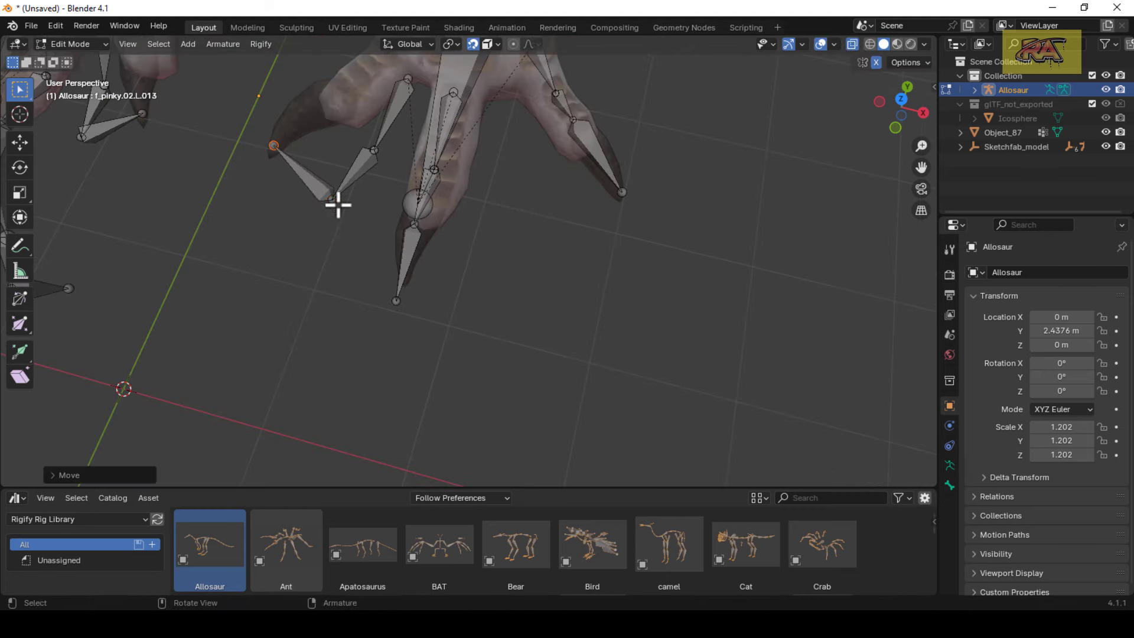
{"action": "left_click_drag", "start_coordinate": [333, 200], "coordinate": [333, 101]}
{"action": "key", "text": "ctrl+z"}
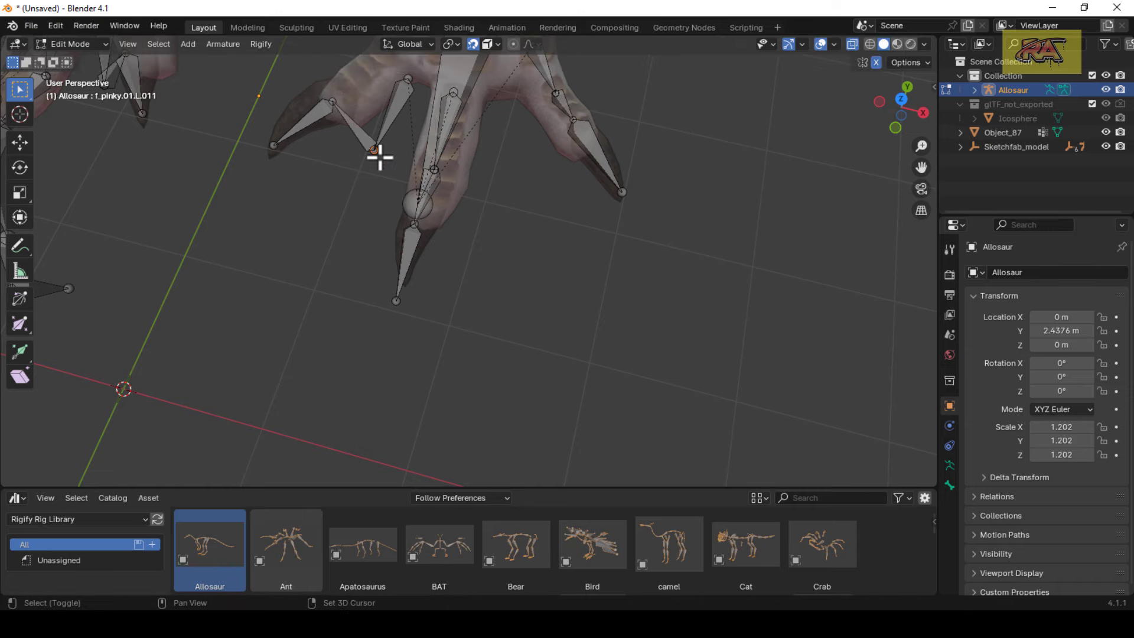
{"action": "key", "text": "ctrl+z"}
{"action": "scroll", "coordinate": [378, 89], "scroll_direction": "down", "scroll_amount": 2}
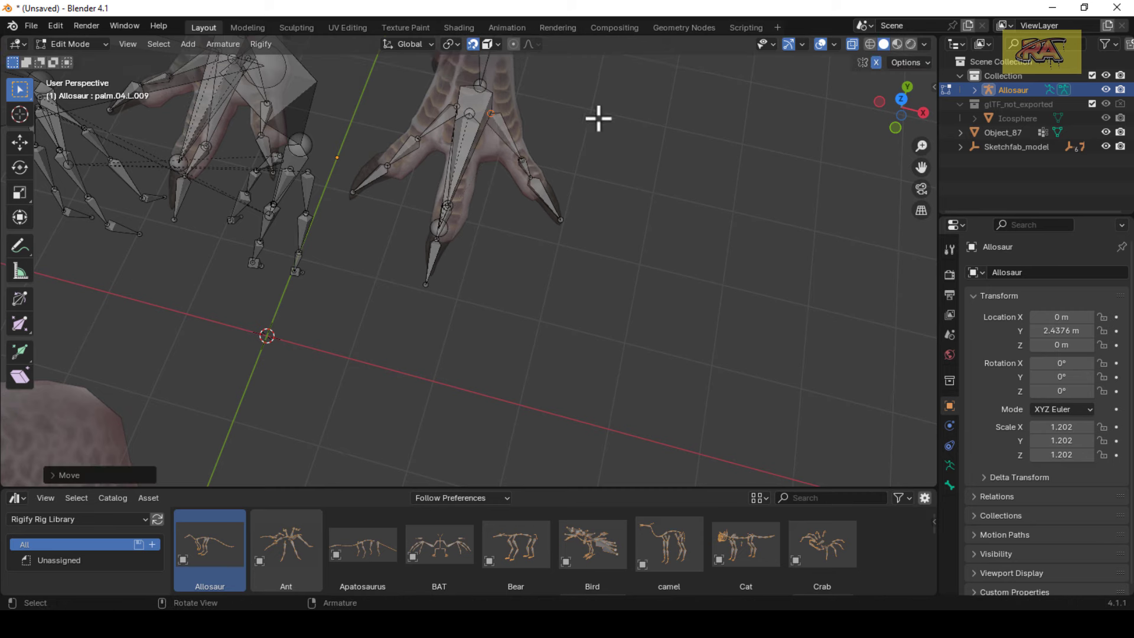
Move the toe joints onto the claws so the toe tips end at the claw tips
{"action": "left_click_drag", "start_coordinate": [902, 108], "coordinate": [886, 118]}
{"action": "middle_click_drag", "start_coordinate": [489, 393], "coordinate": [488, 393]}
{"action": "scroll", "coordinate": [488, 393], "scroll_direction": "up", "scroll_amount": 3}
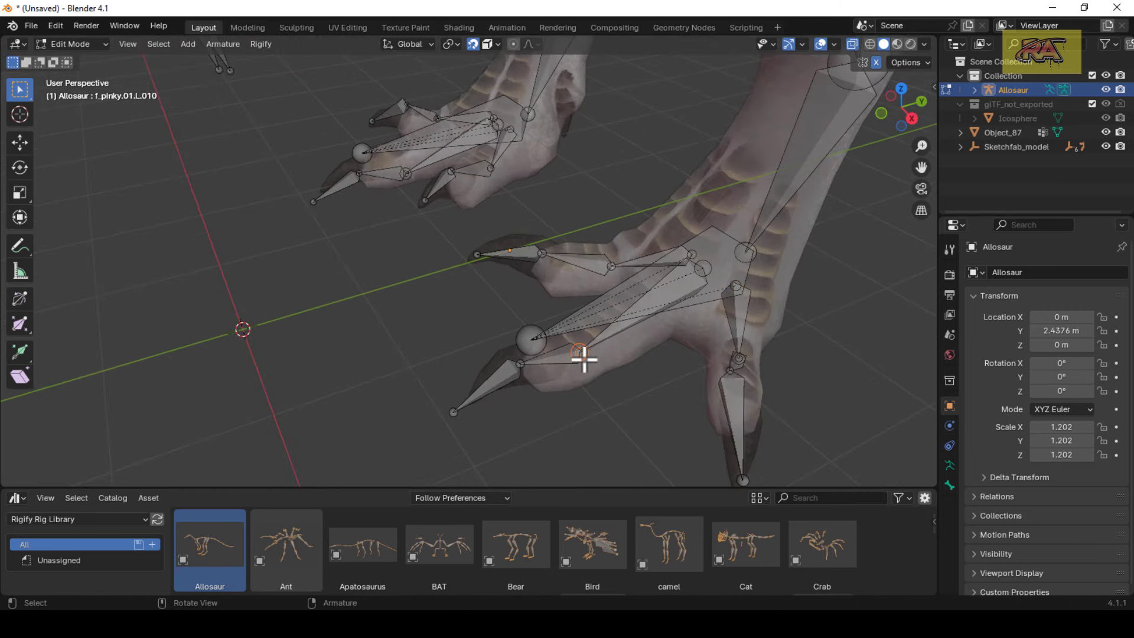
{"action": "left_click_drag", "start_coordinate": [583, 358], "coordinate": [650, 312]}
{"action": "left_click_drag", "start_coordinate": [707, 266], "coordinate": [455, 420]}
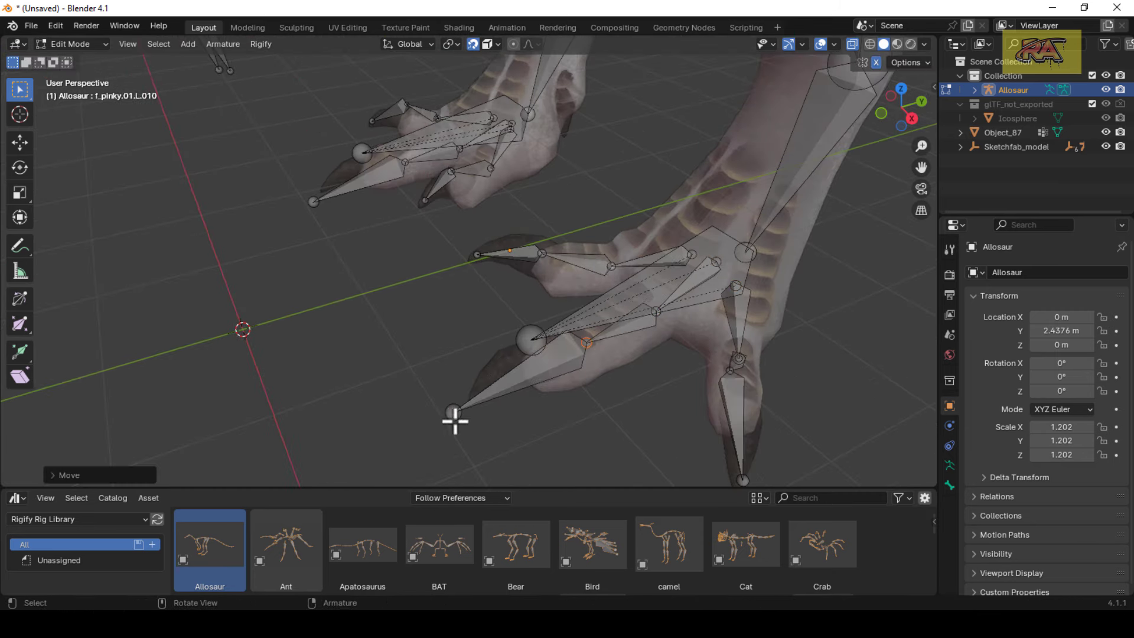
{"action": "scroll", "coordinate": [520, 378], "scroll_direction": "down", "scroll_amount": 3}
{"action": "left_click_drag", "start_coordinate": [873, 105], "coordinate": [738, 154]}
{"action": "left_click", "coordinate": [585, 157]}
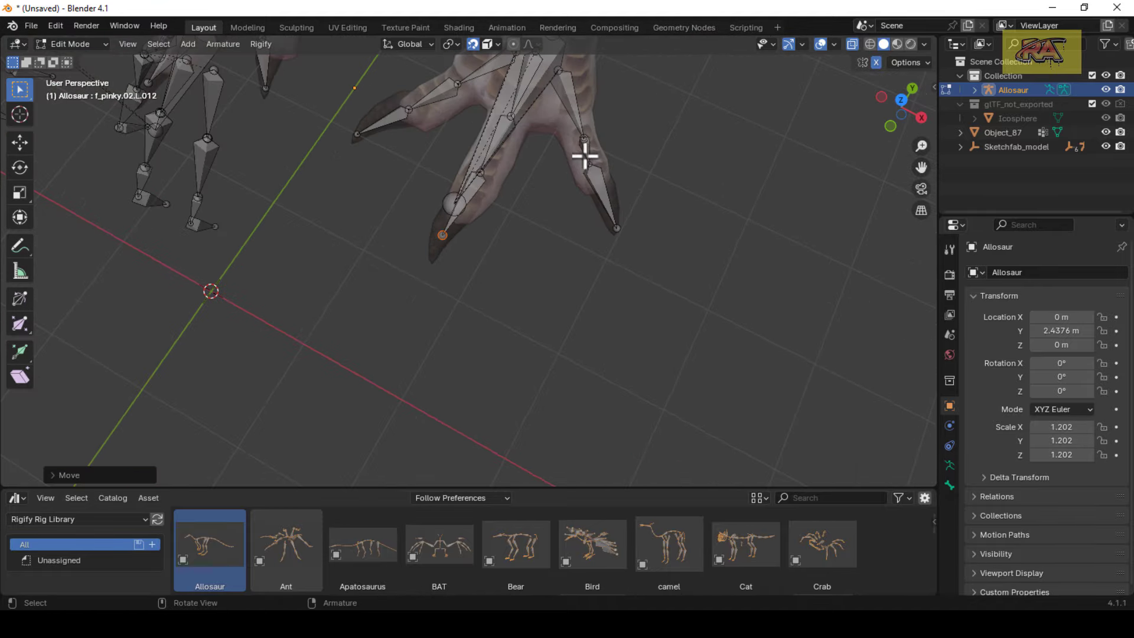
{"action": "left_click_drag", "start_coordinate": [899, 144], "coordinate": [592, 268]}
{"action": "scroll", "coordinate": [593, 268], "scroll_direction": "up", "scroll_amount": 3}
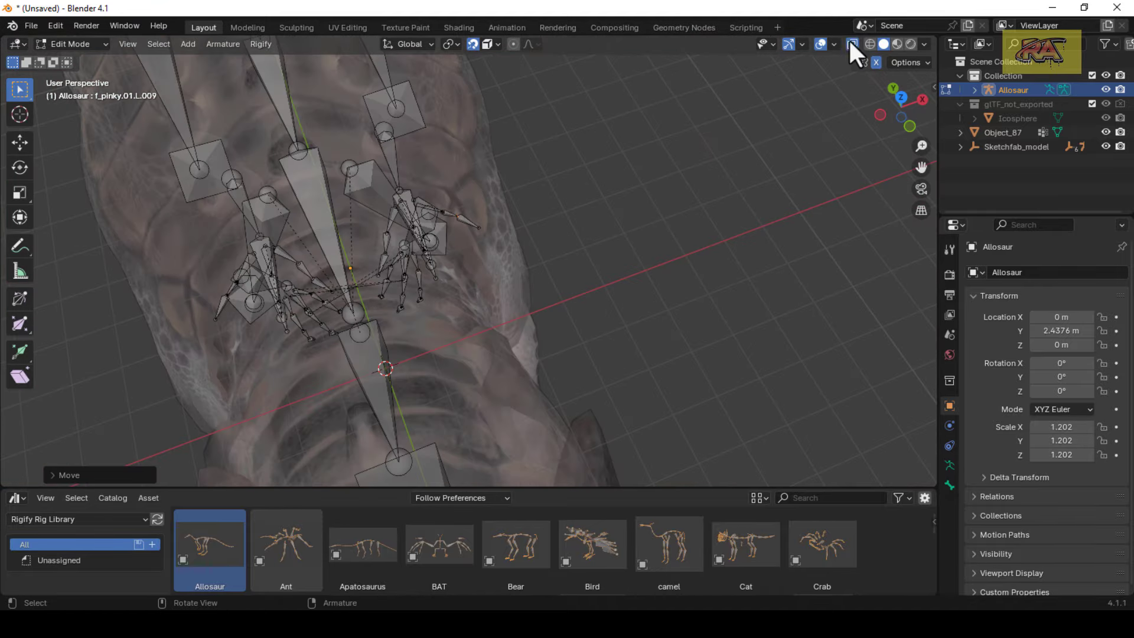
Turn off X-ray and zoom in on the body in Right Orthographic view
{"action": "left_click", "coordinate": [853, 43]}
{"action": "scroll", "coordinate": [531, 265], "scroll_direction": "down", "scroll_amount": 5}
{"action": "scroll", "coordinate": [290, 397], "scroll_direction": "up", "scroll_amount": 4}
{"action": "scroll", "coordinate": [455, 316], "scroll_direction": "down", "scroll_amount": 4}
{"action": "key", "text": "KP_3"}
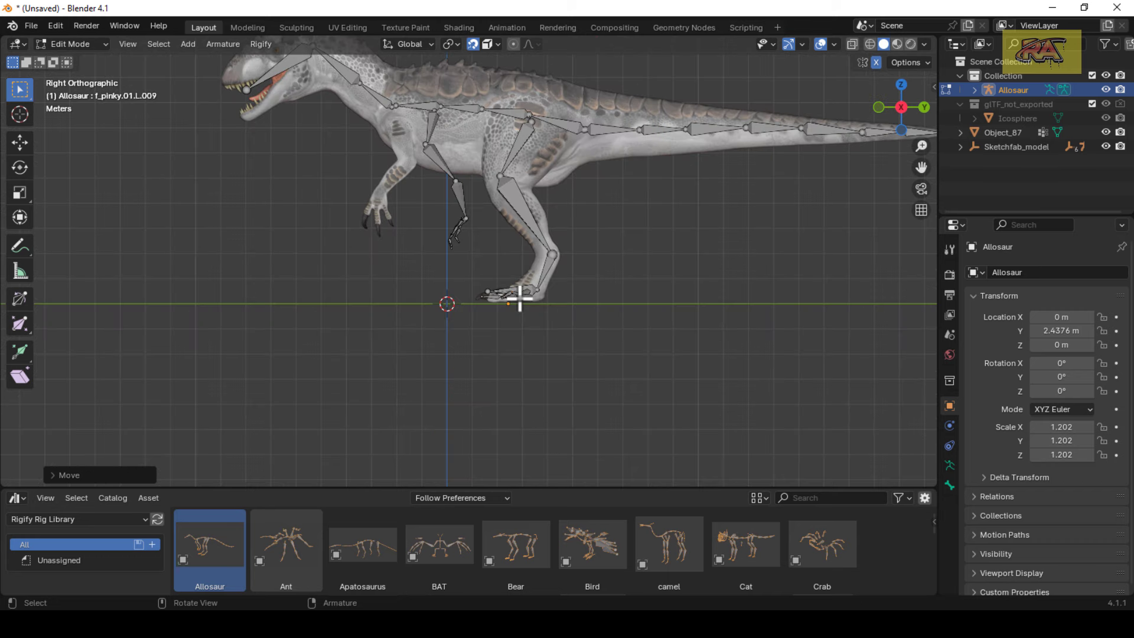
{"action": "scroll", "coordinate": [582, 264], "scroll_direction": "up", "scroll_amount": 4}
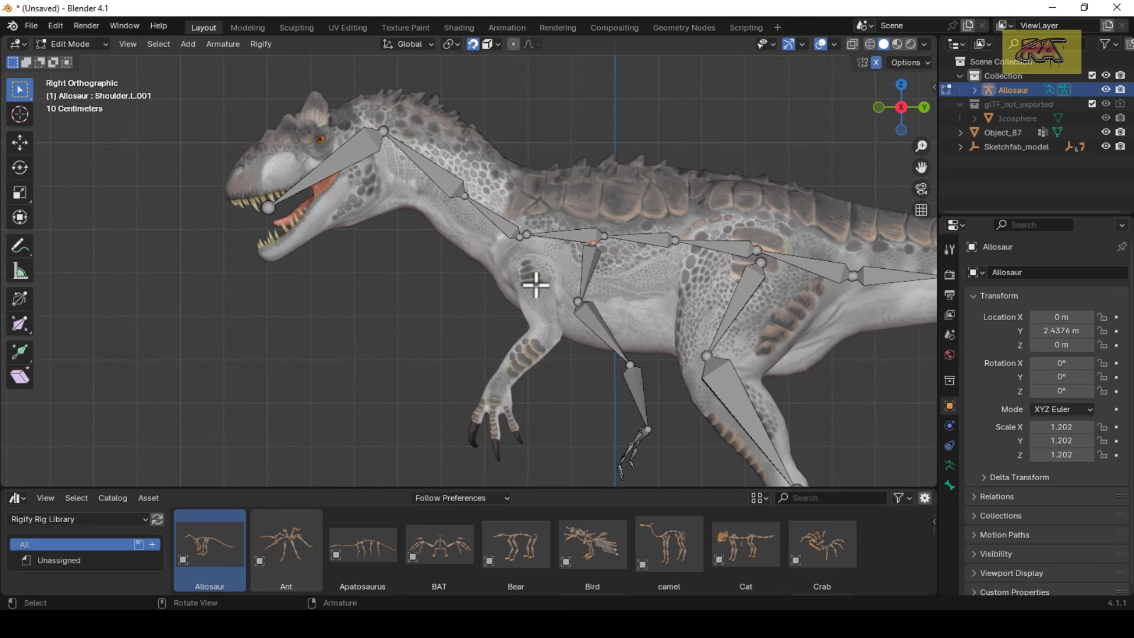
Drag the shoulder, elbow, wrist and forearm joints into the dinosaur's front arm
{"action": "mouse_move", "coordinate": [542, 234]}
{"action": "left_mouse_down"}
{"action": "mouse_move", "coordinate": [573, 306]}
{"action": "mouse_move", "coordinate": [518, 257]}
{"action": "left_mouse_up"}
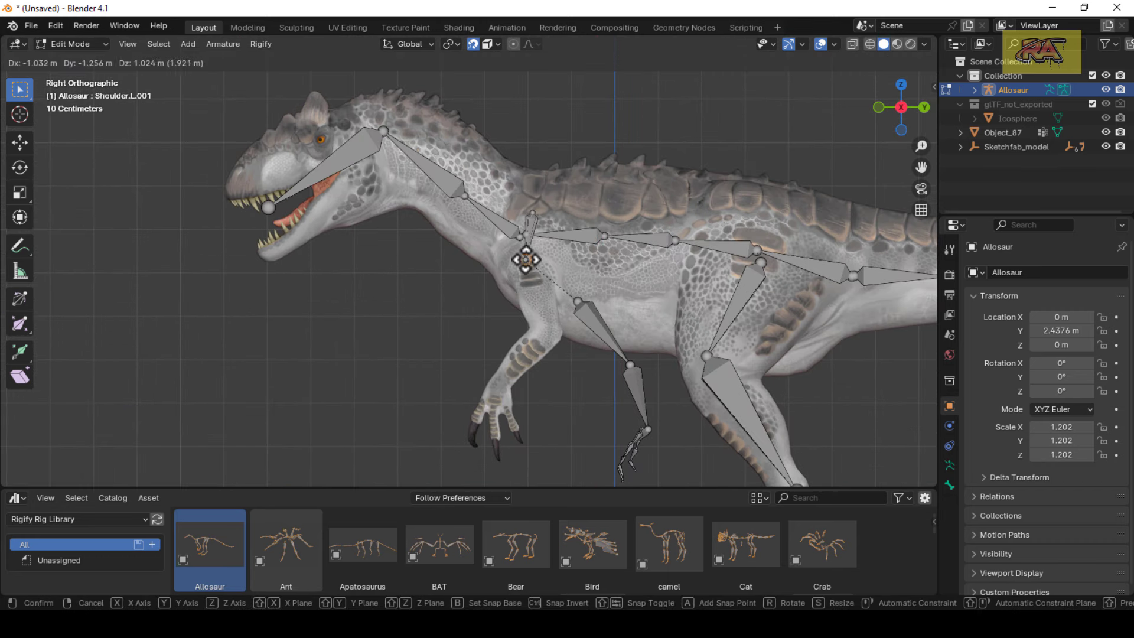
{"action": "left_click_drag", "start_coordinate": [582, 302], "coordinate": [518, 257]}
{"action": "left_click_drag", "start_coordinate": [630, 364], "coordinate": [548, 326]}
{"action": "left_click_drag", "start_coordinate": [648, 429], "coordinate": [501, 376]}
{"action": "mouse_move", "coordinate": [625, 454]}
{"action": "left_mouse_down"}
{"action": "mouse_move", "coordinate": [481, 413]}
{"action": "mouse_move", "coordinate": [499, 419]}
{"action": "mouse_move", "coordinate": [499, 394]}
{"action": "left_mouse_up"}
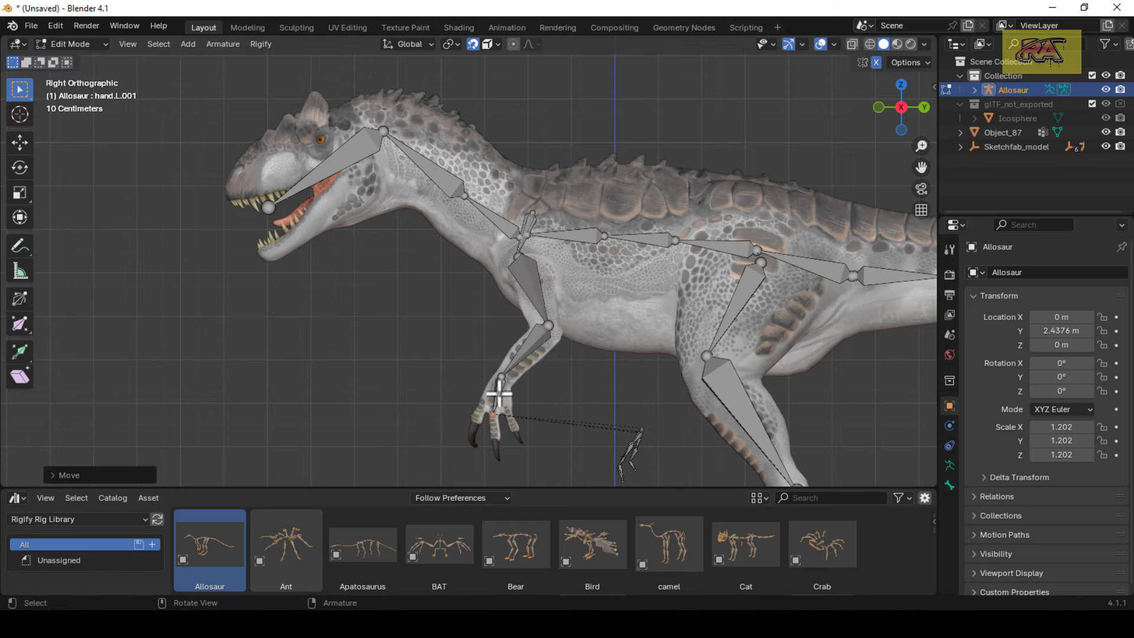
{"action": "middle_click_drag", "start_coordinate": [499, 394], "coordinate": [450, 204]}
{"action": "scroll", "coordinate": [450, 204], "scroll_direction": "up", "scroll_amount": 3}
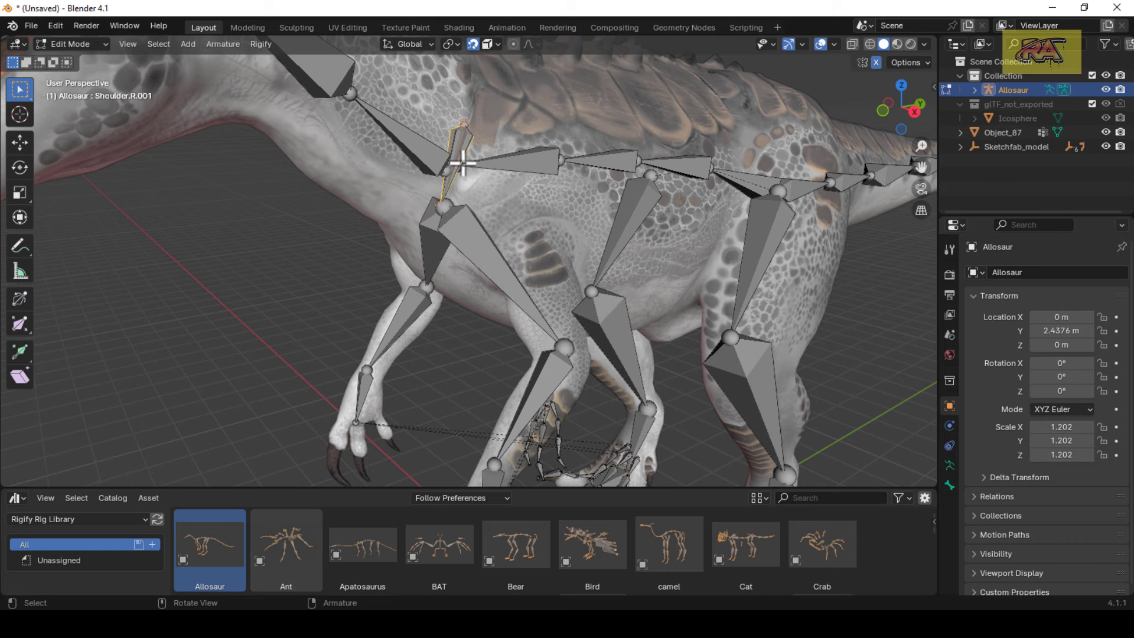
Cancel a sideways shoulder move and undo the last bone changes
{"action": "key", "text": "KP_1"}
{"action": "key", "text": "g"}
{"action": "key", "text": "x"}
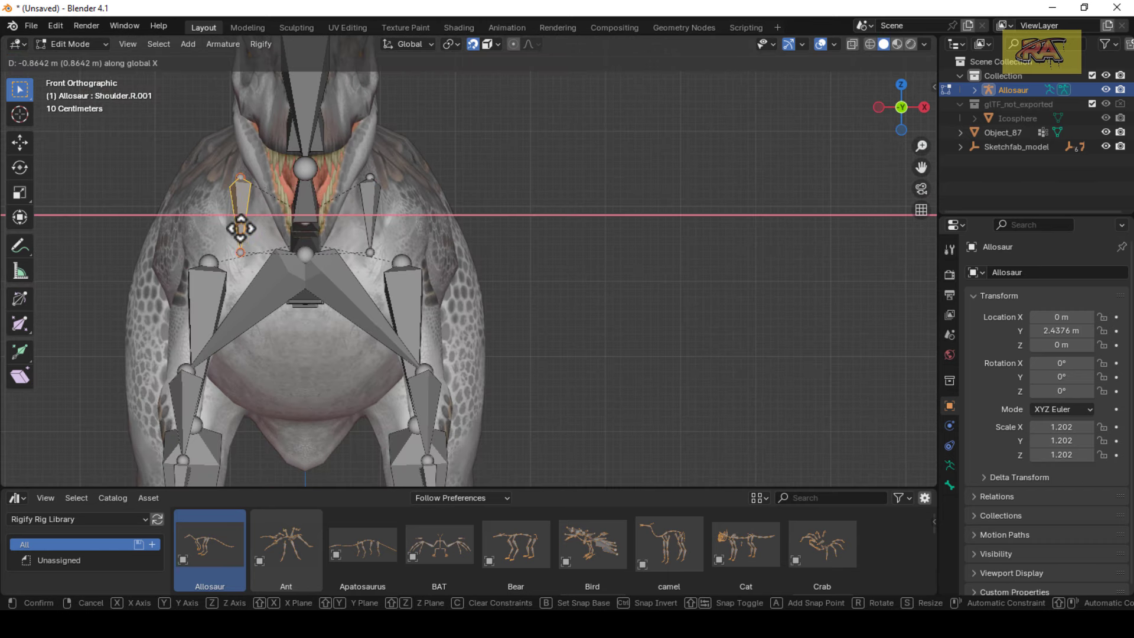
{"action": "key", "text": "Escape"}
{"action": "key", "text": "ctrl+z"}
{"action": "key", "text": "ctrl+z"}
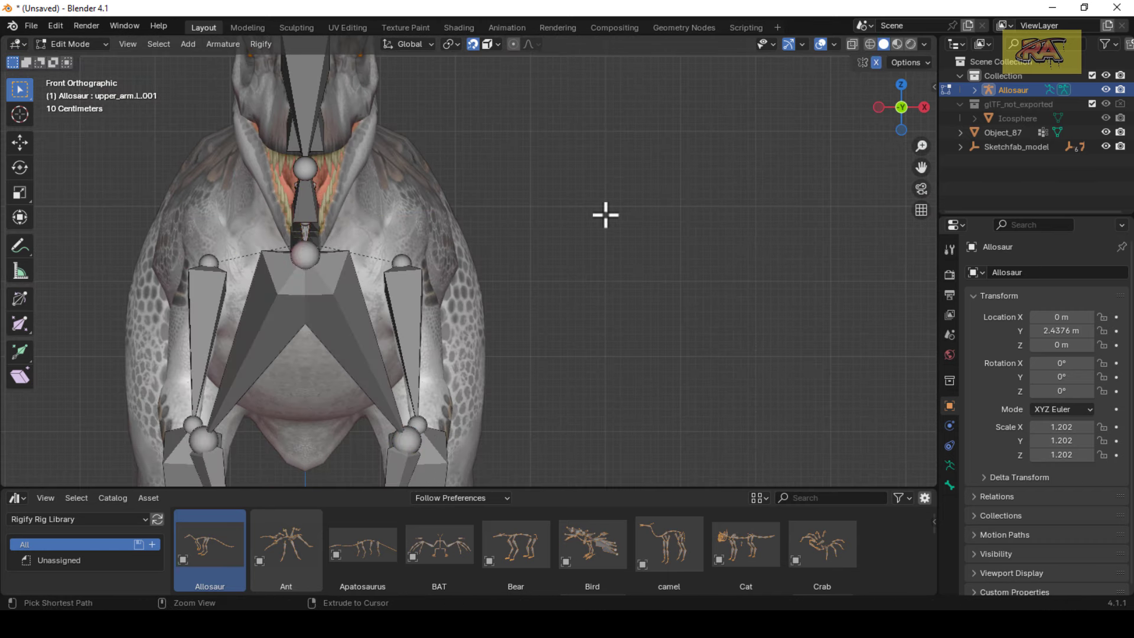
{"action": "middle_click_drag", "start_coordinate": [385, 332], "coordinate": [585, 277]}
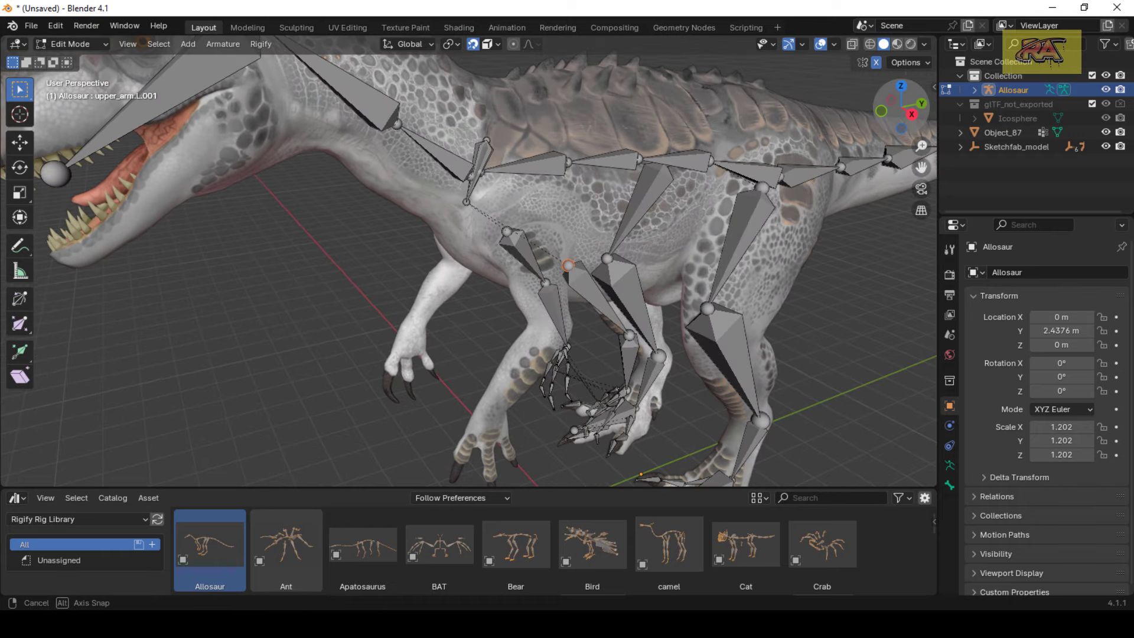
{"action": "key", "text": "KP_3"}
Reposition an arm joint in side view and adjust the arm width along X from the front
{"action": "key", "text": "g"}
{"action": "left_click", "coordinate": [561, 177]}
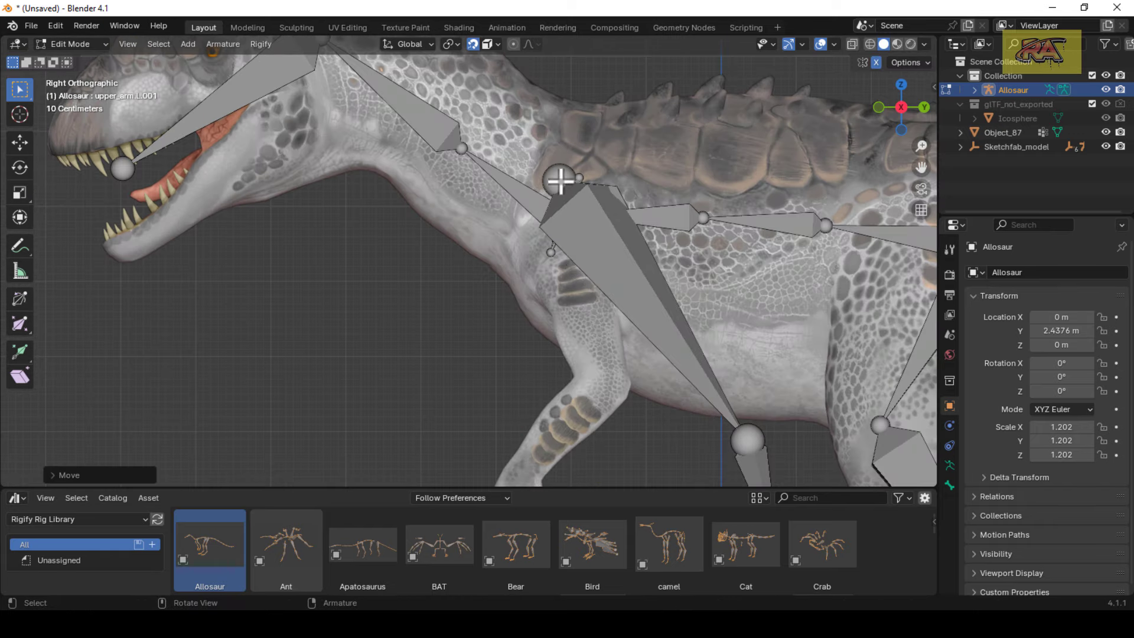
{"action": "key", "text": "KP_1"}
{"action": "key", "text": "x"}
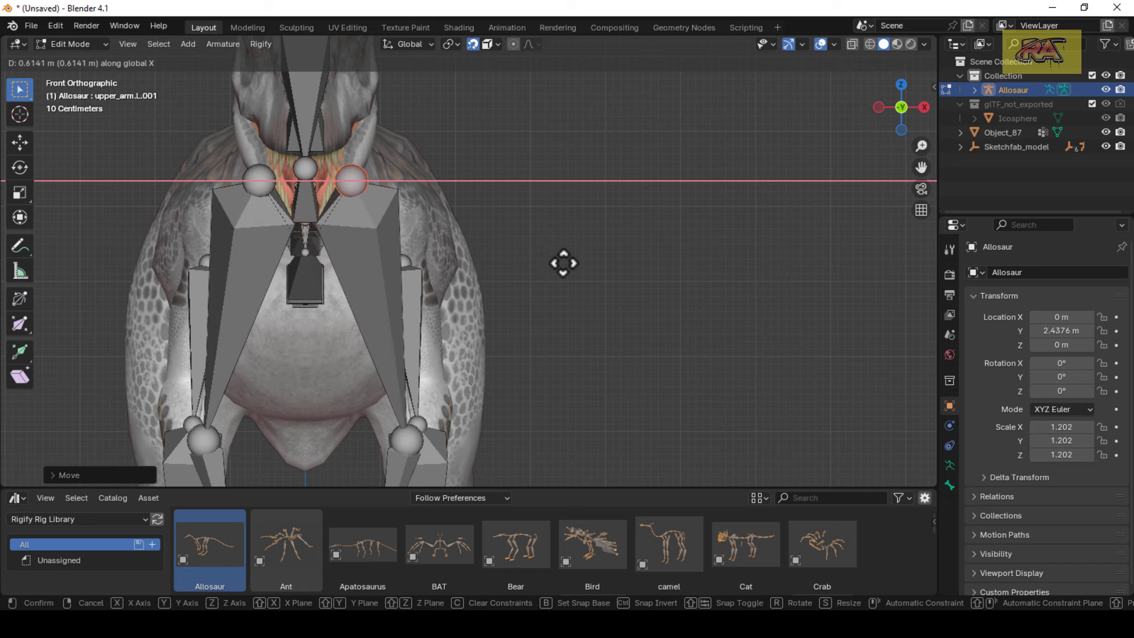
{"action": "left_click", "coordinate": [555, 266]}
{"action": "key", "text": "KP_3"}
Move the upper arm joint and set the arms' spacing inside the body along X
{"action": "key", "text": "g"}
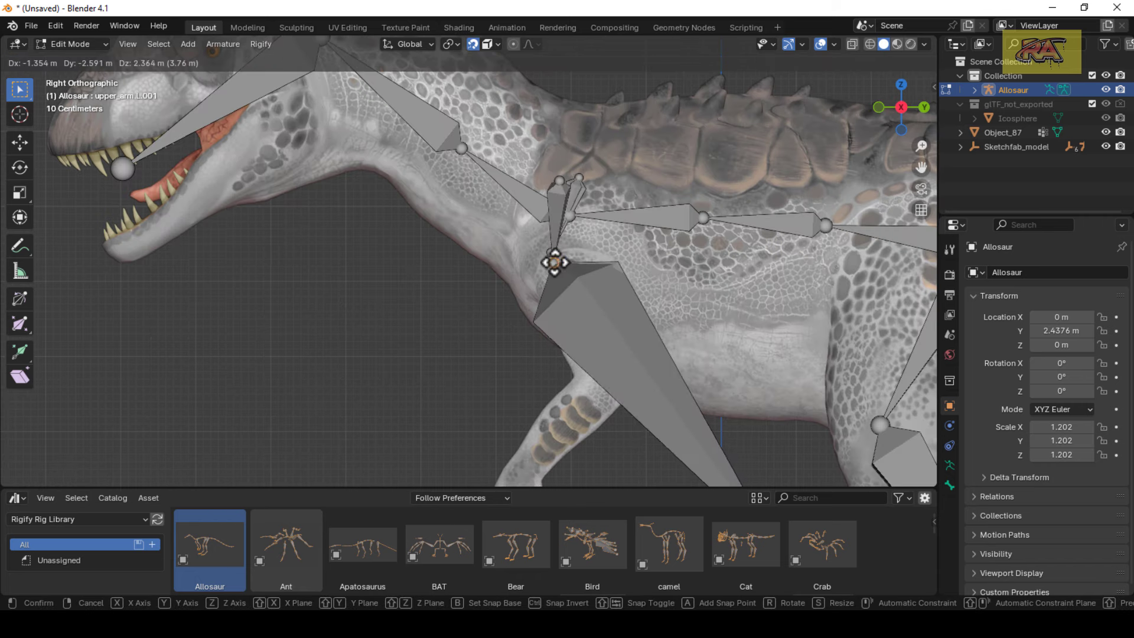
{"action": "left_click", "coordinate": [560, 261]}
{"action": "key", "text": "KP_1"}
{"action": "key", "text": "g"}
{"action": "key", "text": "x"}
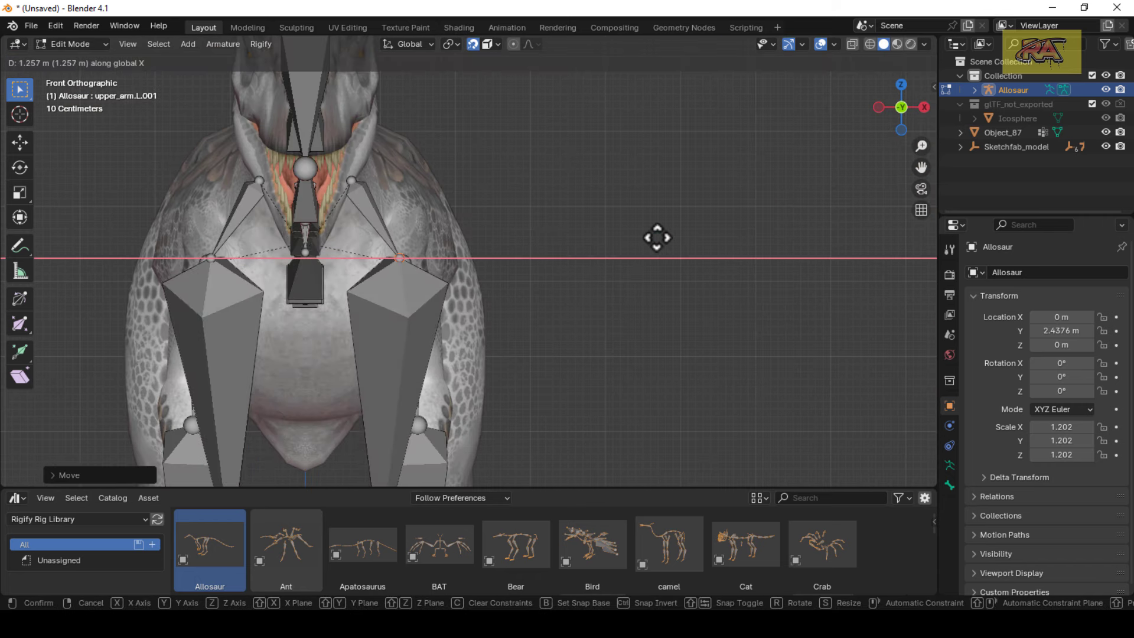
{"action": "left_click", "coordinate": [603, 254]}
{"action": "key", "text": "KP_3"}
Place the elbow joint on the front leg and the hand bone end on the left hand
{"action": "key", "text": "g"}
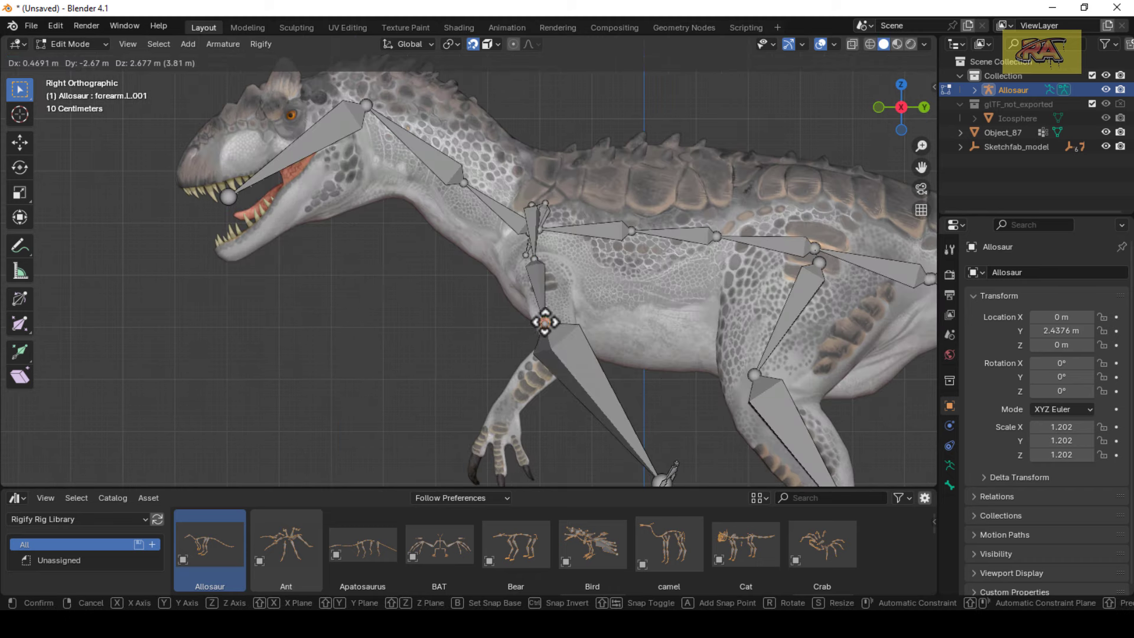
{"action": "left_click", "coordinate": [564, 350]}
{"action": "key", "text": "KP_1"}
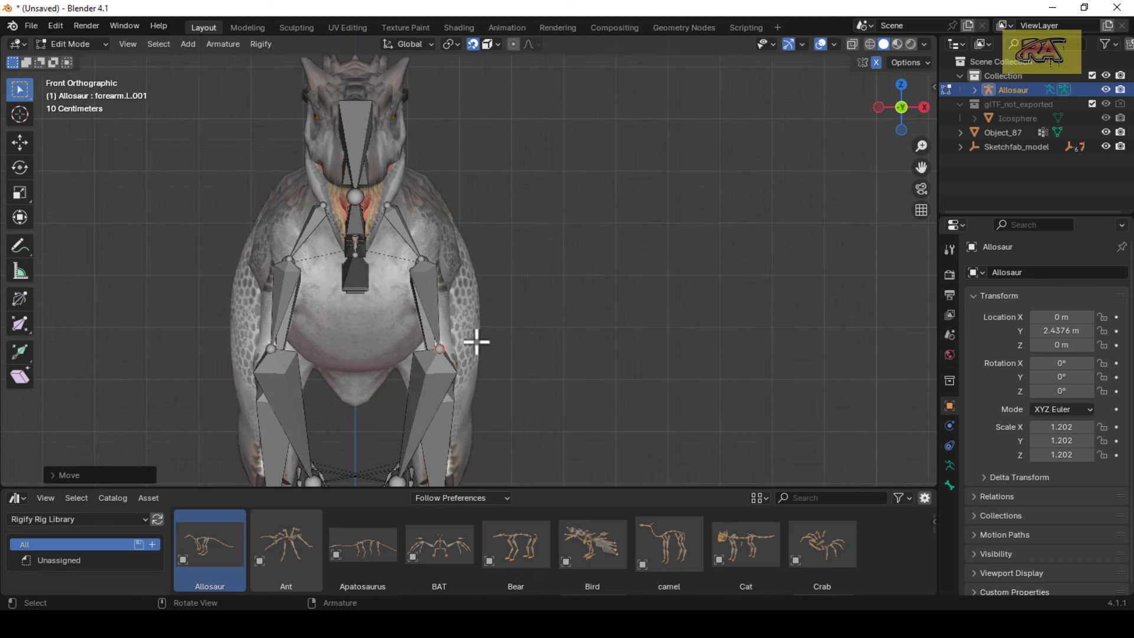
{"action": "key", "text": "KP_3"}
{"action": "key", "text": "g"}
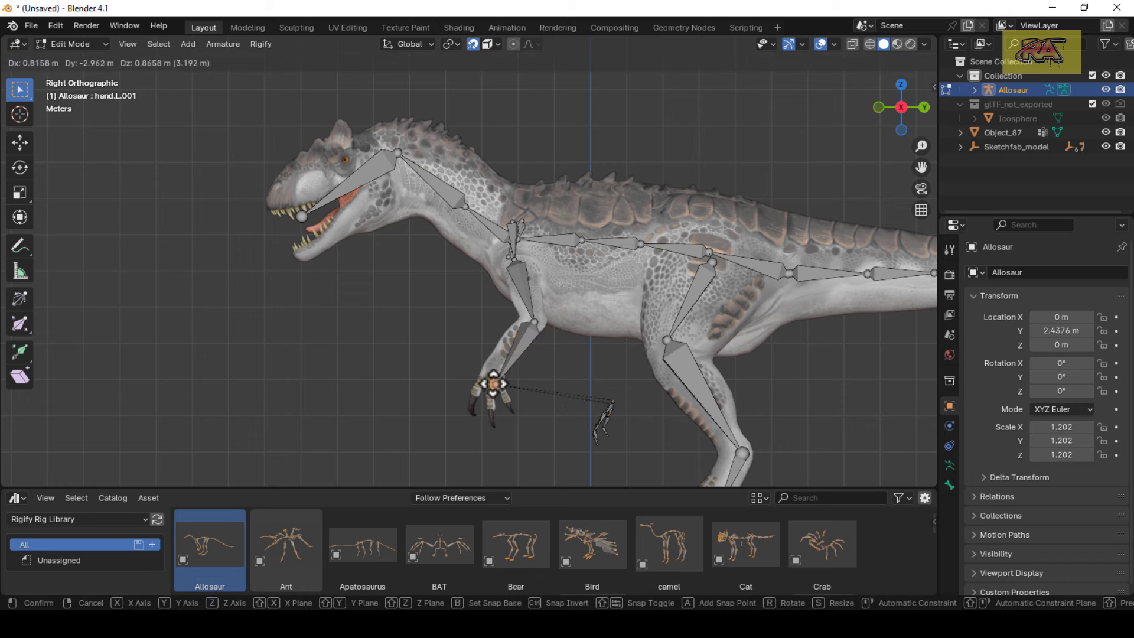
{"action": "left_click", "coordinate": [504, 362]}
{"action": "scroll", "coordinate": [603, 374], "scroll_direction": "up", "scroll_amount": 3}
{"action": "scroll", "coordinate": [875, 186], "scroll_direction": "up", "scroll_amount": 2}
Lower the hand joint among the claws and readjust the forearm joint
{"action": "key", "text": "g"}
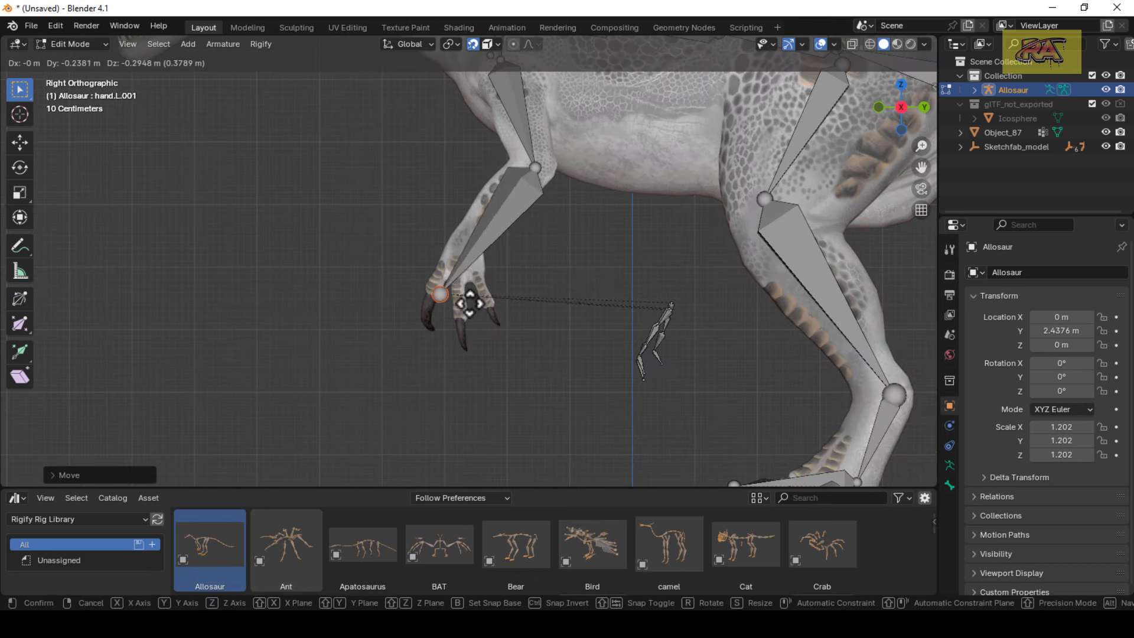
{"action": "left_click", "coordinate": [453, 321]}
{"action": "key", "text": "g"}
{"action": "left_click", "coordinate": [472, 217]}
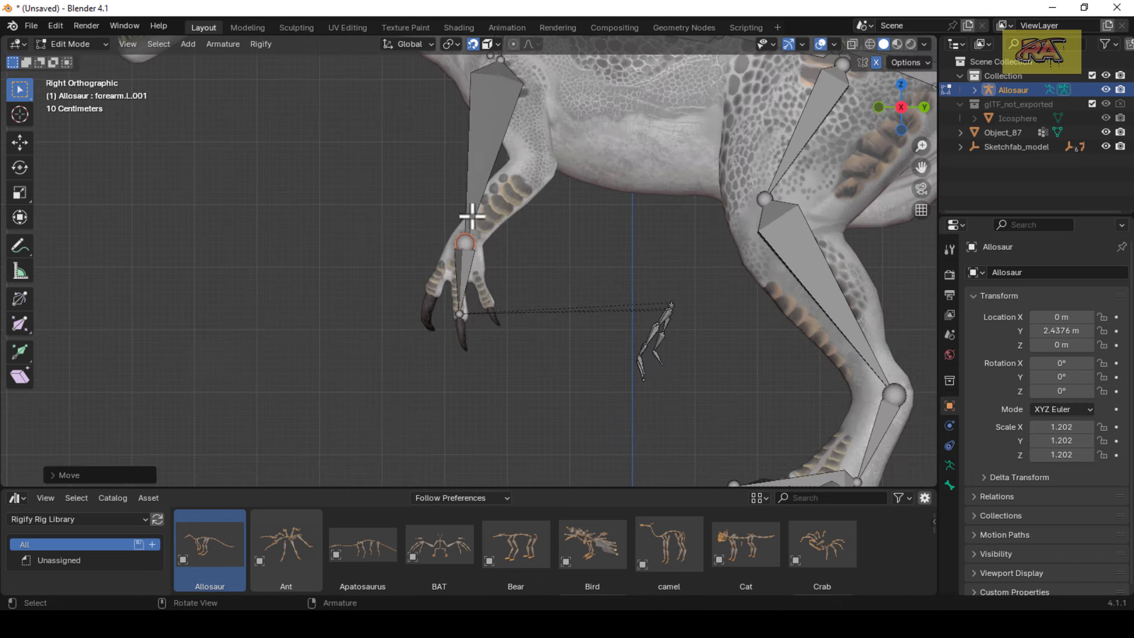
{"action": "scroll", "coordinate": [540, 164], "scroll_direction": "down", "scroll_amount": 2}
{"action": "scroll", "coordinate": [531, 148], "scroll_direction": "down", "scroll_amount": 2}
Reposition the upper arm's top joint and select the shoulder joint in the chest
{"action": "left_click", "coordinate": [491, 76]}
{"action": "key", "text": "g"}
{"action": "left_click", "coordinate": [496, 128]}
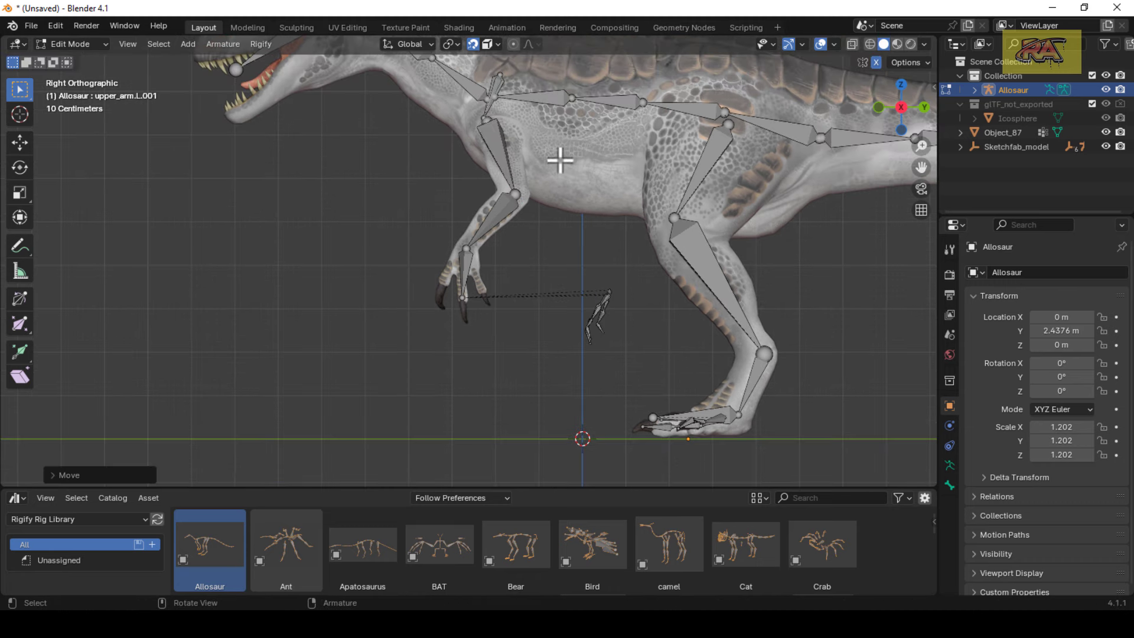
{"action": "key", "text": "KP_1"}
{"action": "left_click", "coordinate": [375, 106]}
{"action": "scroll", "coordinate": [425, 111], "scroll_direction": "up", "scroll_amount": 3}
Select the shared shoulder joint at chest centre and spread both shoulders apart along X
{"action": "scroll", "coordinate": [324, 208], "scroll_direction": "up", "scroll_amount": 2}
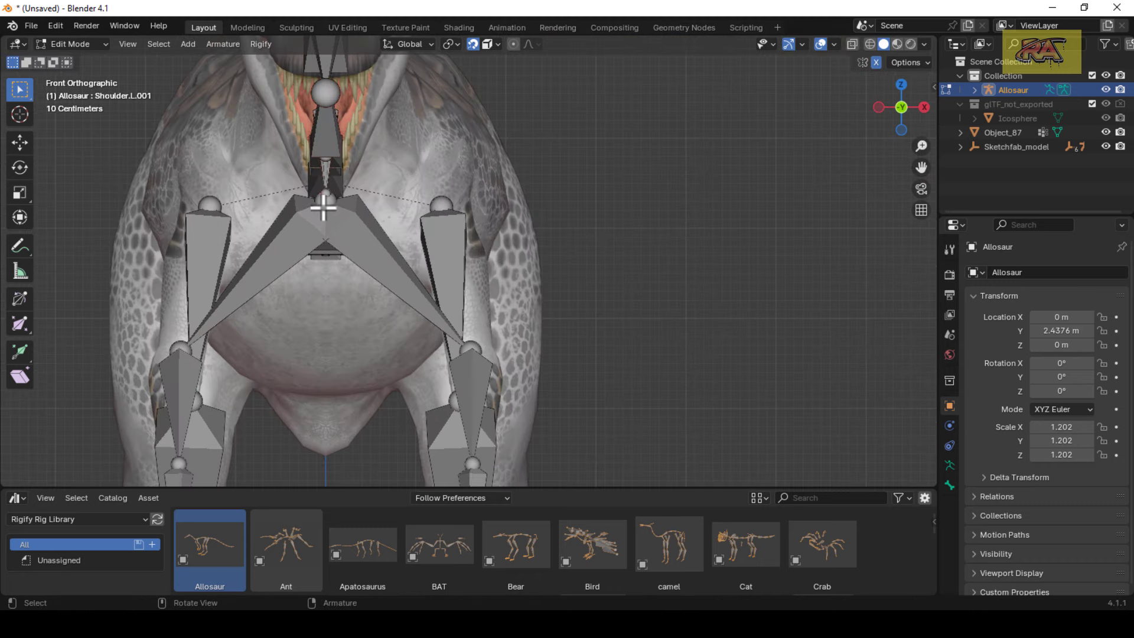
{"action": "key", "text": "g"}
{"action": "key", "text": "x"}
{"action": "key", "text": "Escape"}
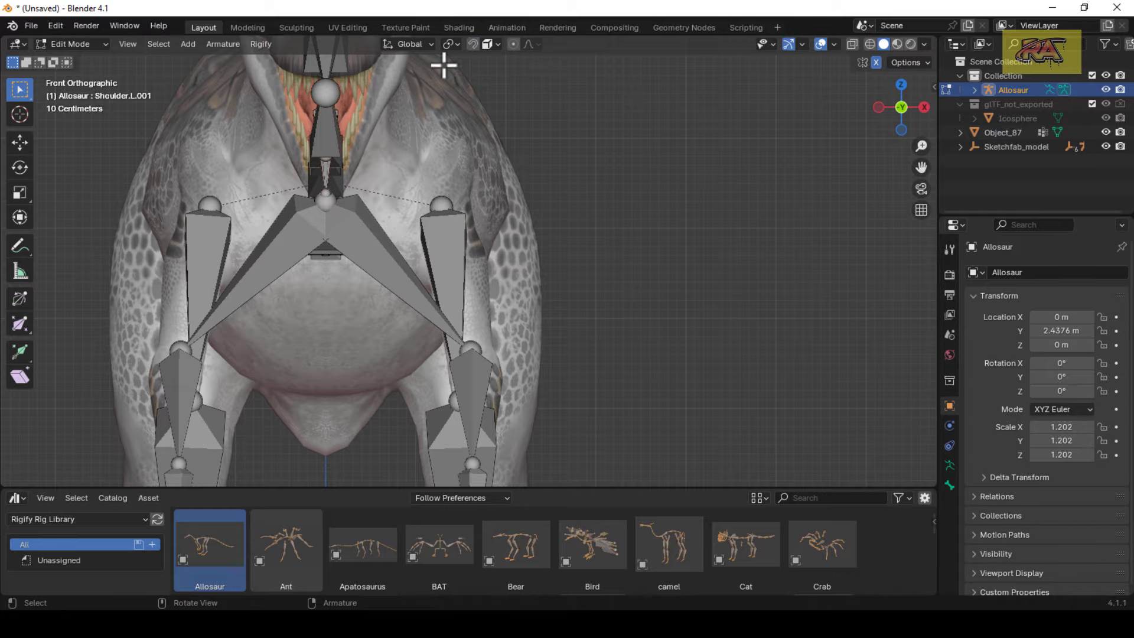
{"action": "left_click", "coordinate": [331, 204]}
{"action": "key", "text": "g"}
{"action": "key", "text": "x"}
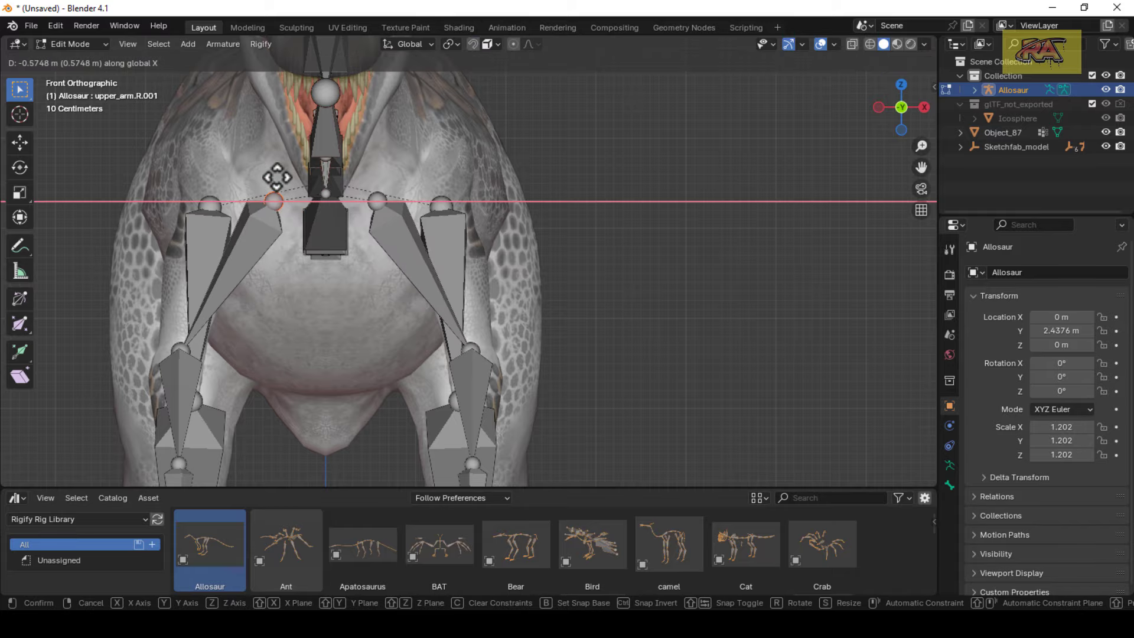
{"action": "left_click", "coordinate": [275, 174]}
{"action": "middle_click_drag", "start_coordinate": [706, 140], "coordinate": [597, 274]}
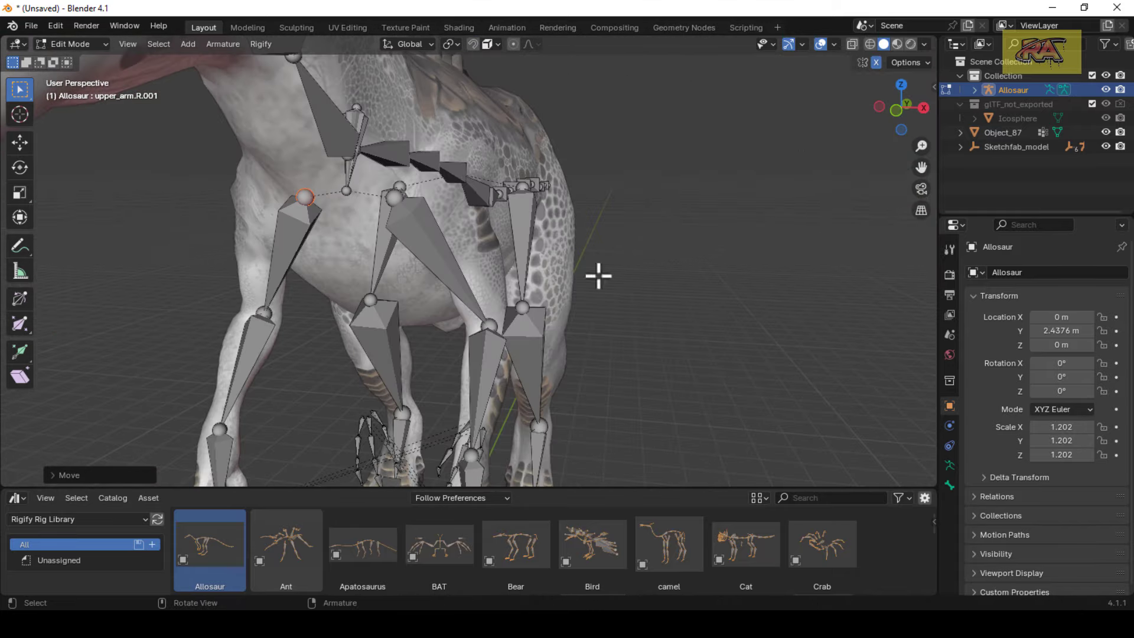
{"action": "key", "text": "KP_1"}
Adjust the shoulder joint spacing along X and check it from the side
{"action": "key", "text": "g"}
{"action": "key", "text": "x"}
{"action": "left_click", "coordinate": [418, 201]}
{"action": "key", "text": "KP_3"}
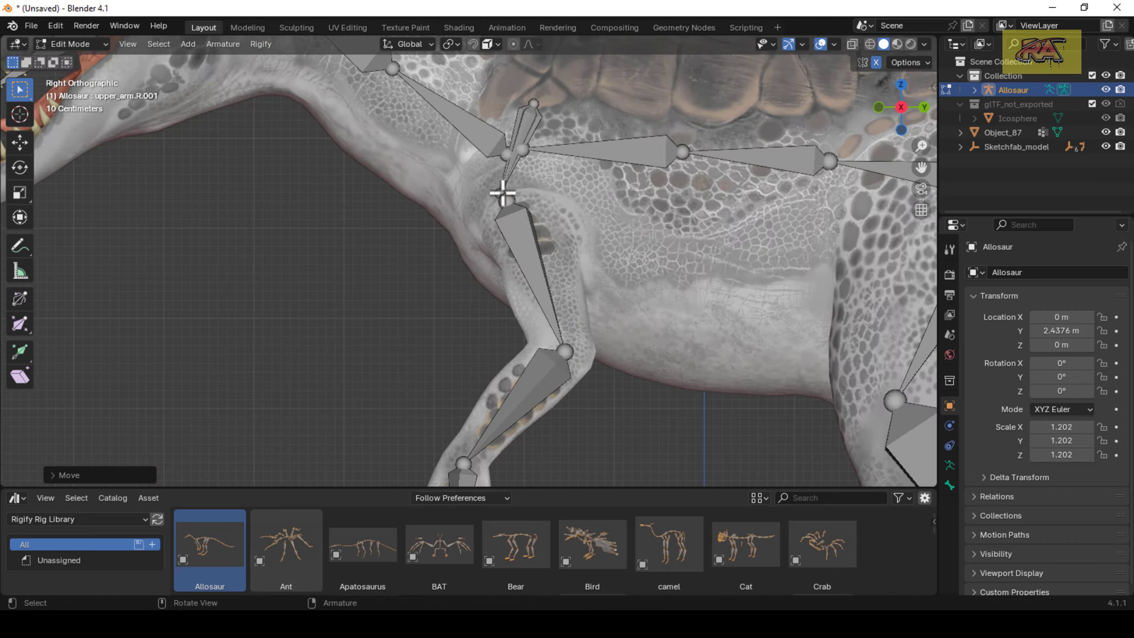
{"action": "left_click", "coordinate": [494, 197]}
{"action": "scroll", "coordinate": [500, 140], "scroll_direction": "up", "scroll_amount": 3}
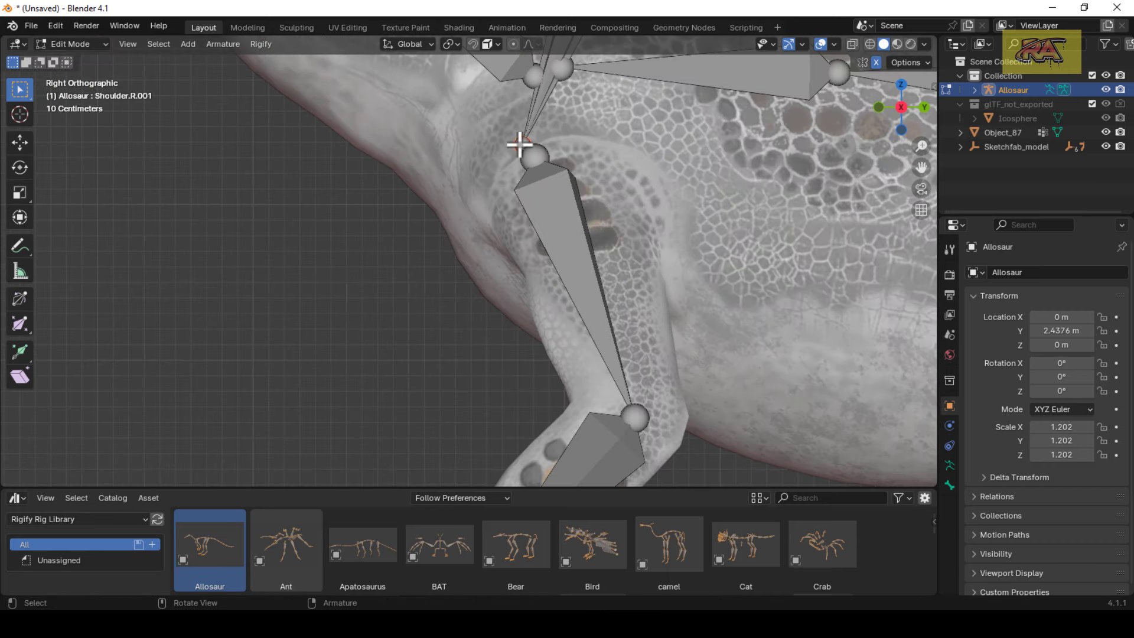
Refine the shoulder spacing from the front and move the left shoulder bone into the chest
{"action": "key", "text": "KP_1"}
{"action": "key", "text": "g"}
{"action": "key", "text": "x"}
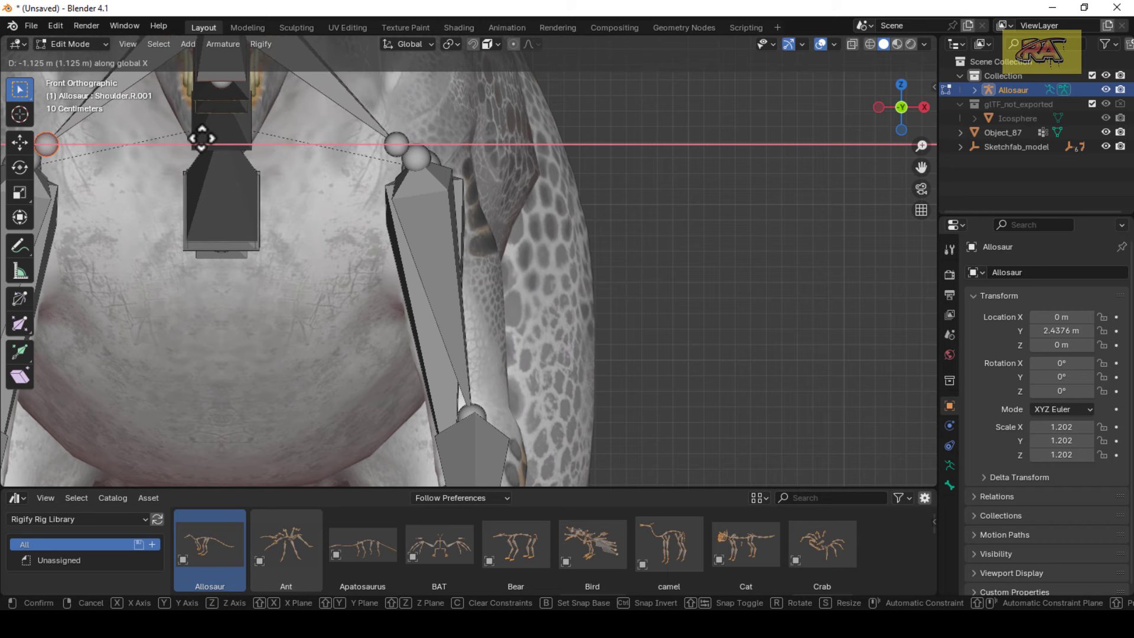
{"action": "left_click", "coordinate": [201, 139]}
{"action": "scroll", "coordinate": [341, 123], "scroll_direction": "down", "scroll_amount": 2}
{"action": "left_click", "coordinate": [299, 91]}
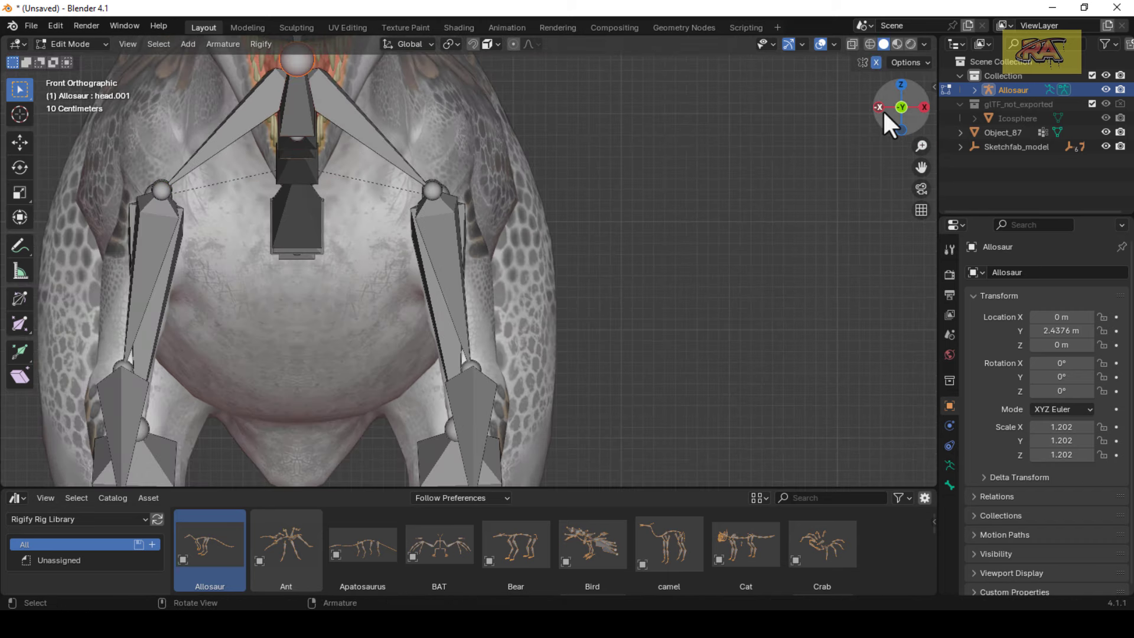
{"action": "left_click_drag", "start_coordinate": [886, 114], "coordinate": [394, 69]}
{"action": "key", "text": "KP_1"}
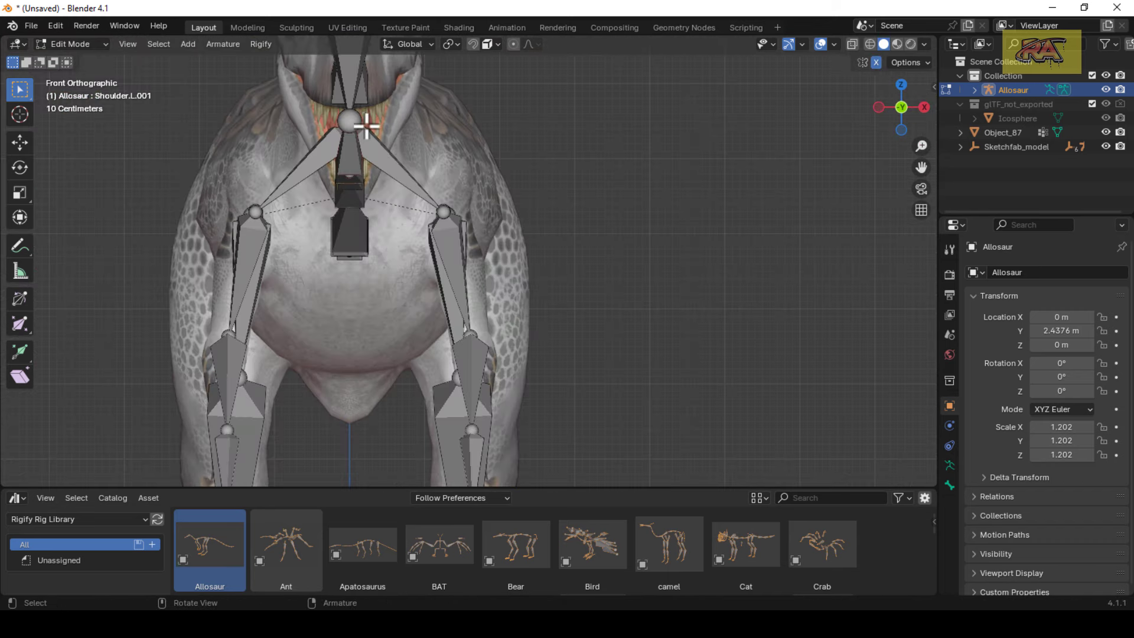
{"action": "key", "text": "g"}
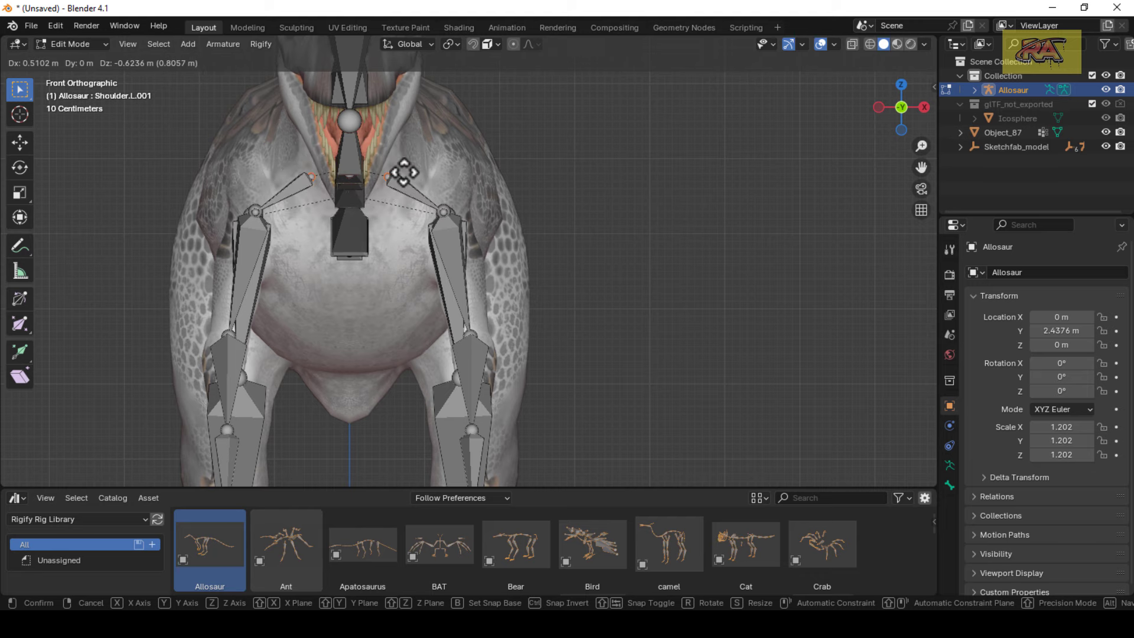
{"action": "left_click", "coordinate": [404, 172]}
{"action": "key", "text": "KP_3"}
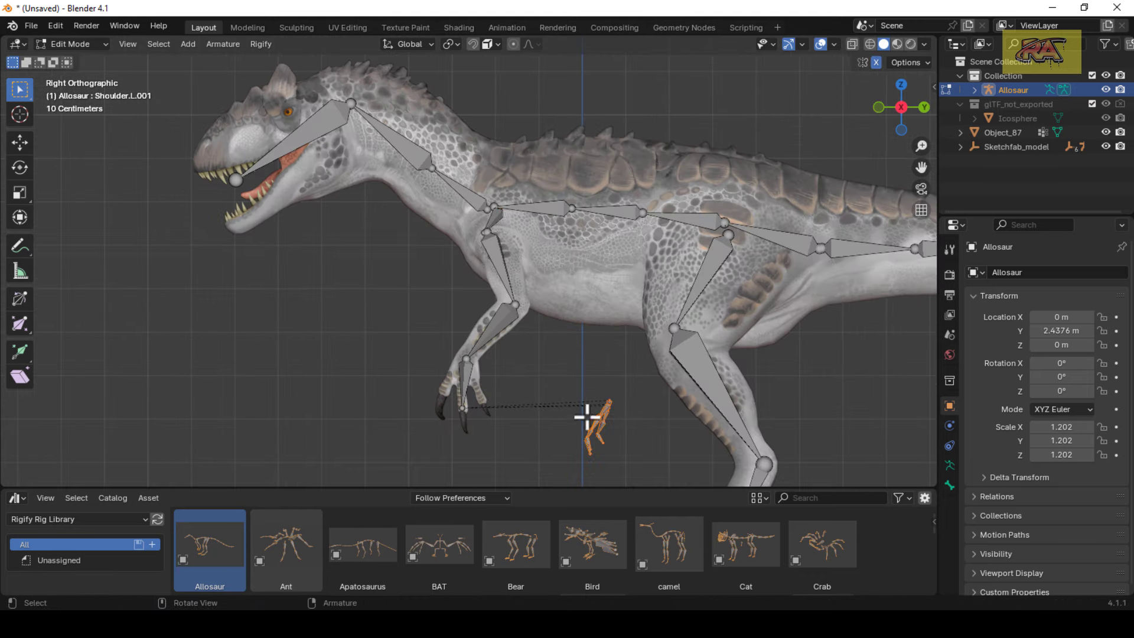
Rotate the shoulder bones from the top view and move them outward along X
{"action": "key", "text": "KP_7"}
{"action": "key", "text": "r"}
{"action": "left_click", "coordinate": [542, 354]}
{"action": "key", "text": "KP_1"}
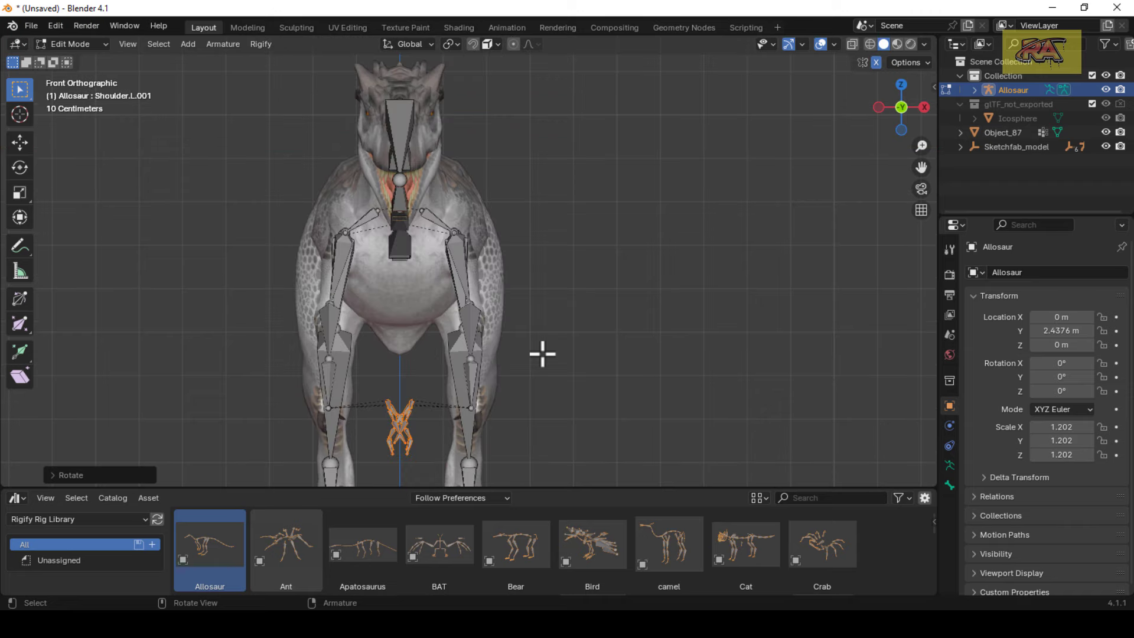
{"action": "key", "text": "g"}
{"action": "key", "text": "x"}
{"action": "left_click", "coordinate": [609, 359]}
Rotate the arm bones from above and shift them outward along the X axis
{"action": "key", "text": "KP_7"}
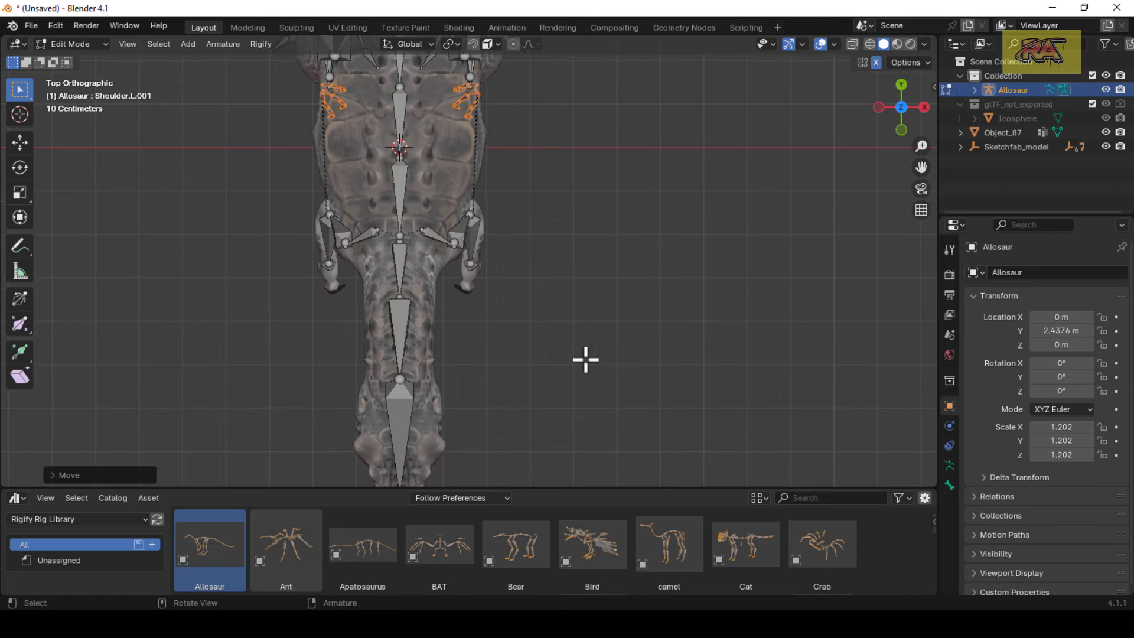
{"action": "key", "text": "r"}
{"action": "left_click", "coordinate": [583, 360]}
{"action": "key", "text": "KP_1"}
{"action": "key", "text": "g"}
{"action": "key", "text": "x"}
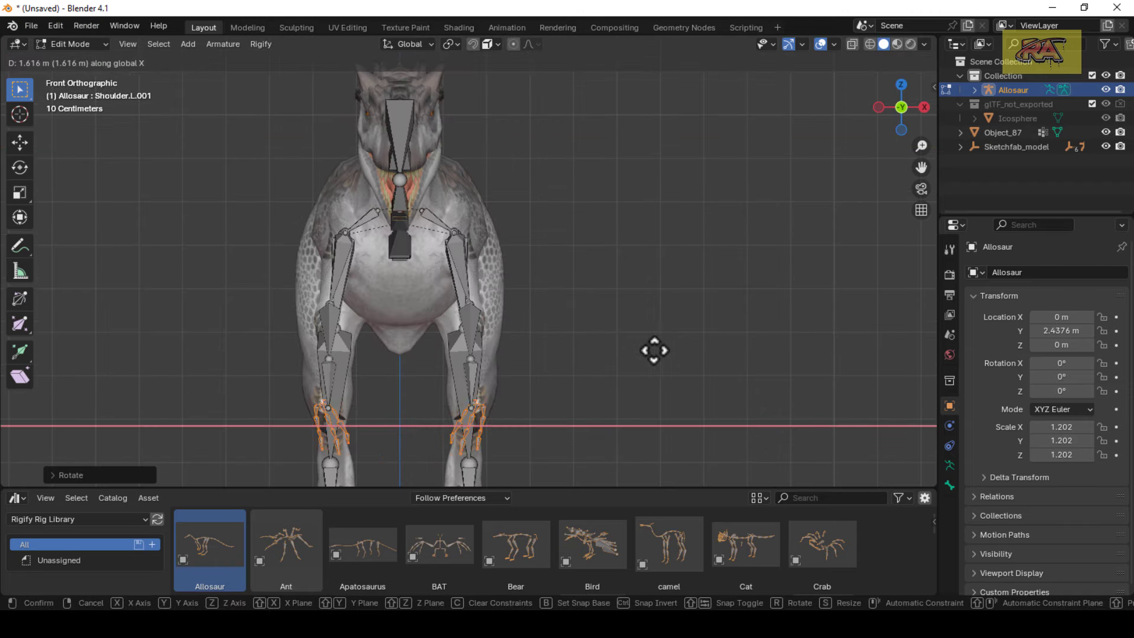
{"action": "left_click", "coordinate": [653, 350]}
In side view, scale the hand bones down to fit the claws
{"action": "key", "text": "KP_3"}
{"action": "scroll", "coordinate": [650, 248], "scroll_direction": "up", "scroll_amount": 4}
{"action": "key", "text": "r"}
{"action": "key", "text": "r"}
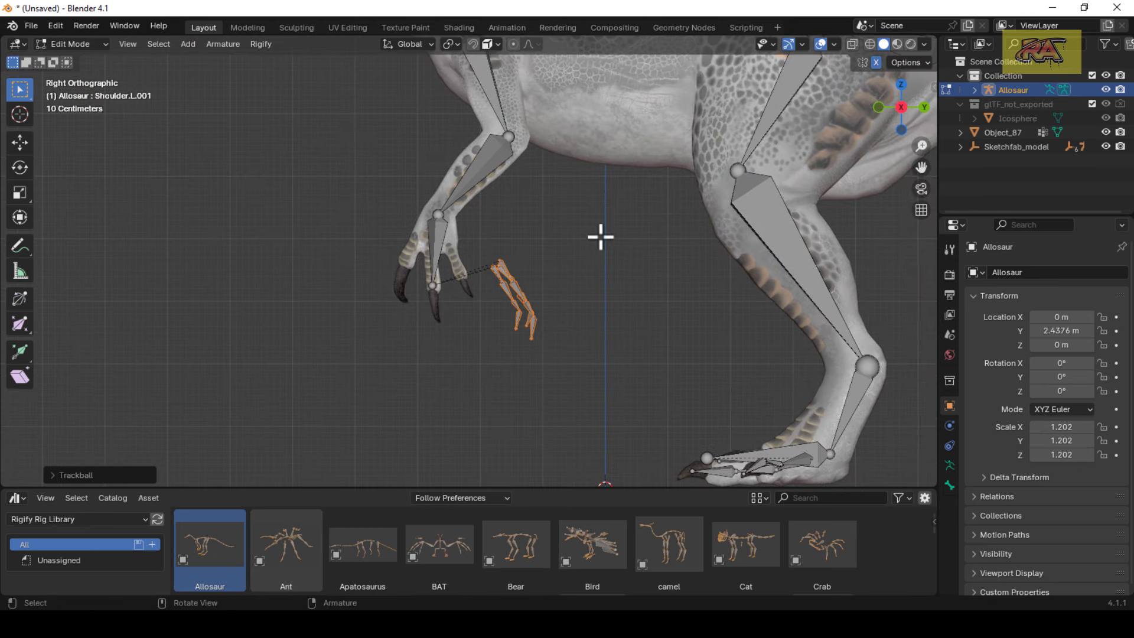
{"action": "key", "text": "Escape"}
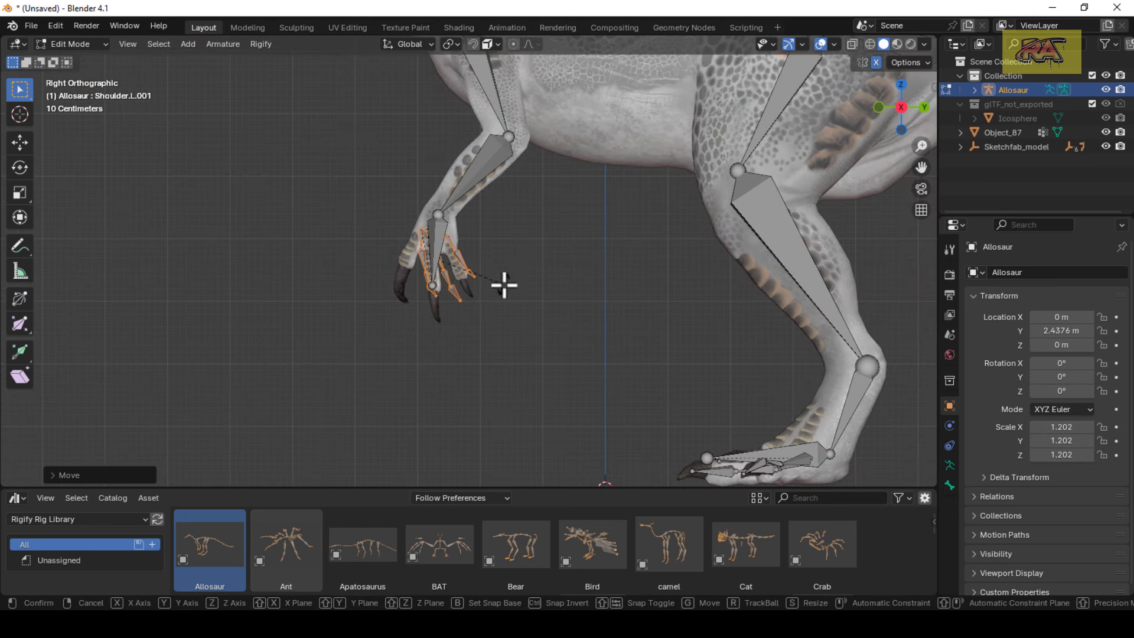
{"action": "key", "text": "s"}
{"action": "left_click", "coordinate": [496, 299]}
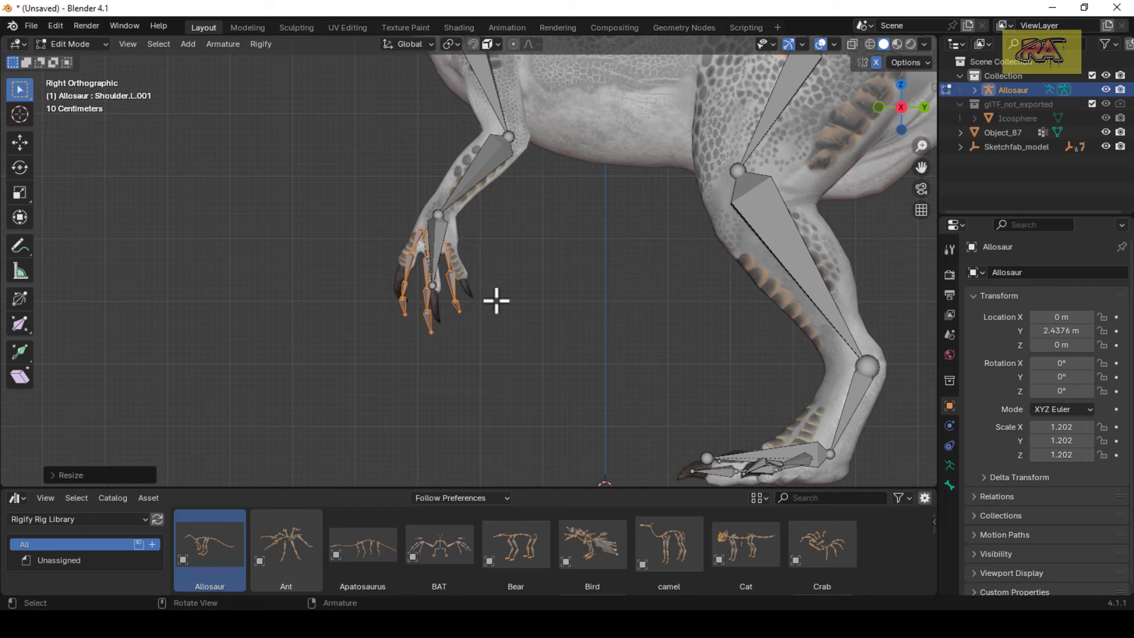
Move the hand bones sideways along X in the front view
{"action": "key", "text": "KP_1"}
{"action": "key", "text": "g"}
{"action": "key", "text": "x"}
{"action": "left_click", "coordinate": [583, 280]}
{"action": "middle_click_drag", "start_coordinate": [584, 280], "coordinate": [443, 227]}
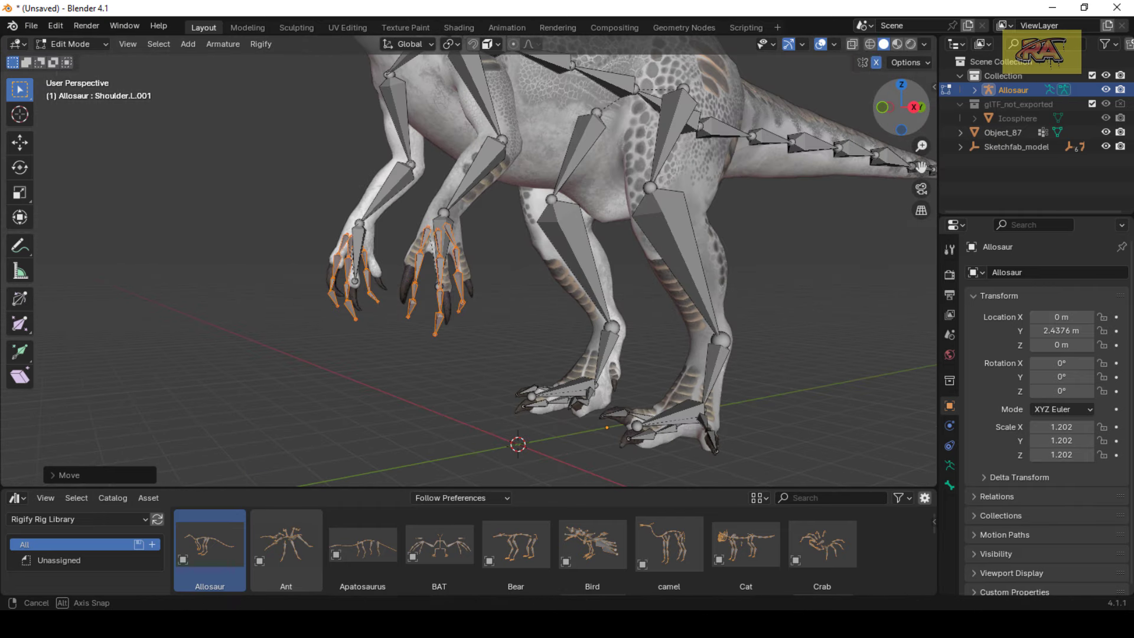
{"action": "scroll", "coordinate": [443, 228], "scroll_direction": "up", "scroll_amount": 5}
With X-ray on, pull a pinky joint and tip onto the claw
{"action": "left_click", "coordinate": [384, 188]}
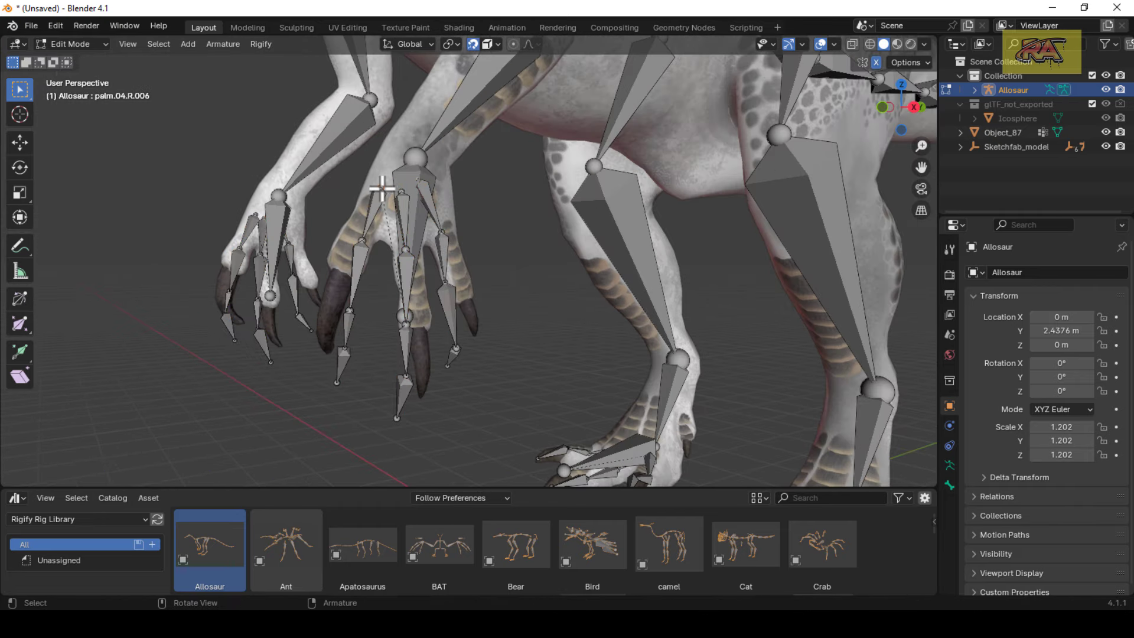
{"action": "key", "text": "alt+z"}
{"action": "key", "text": "b"}
{"action": "left_click_drag", "start_coordinate": [349, 241], "coordinate": [334, 213]}
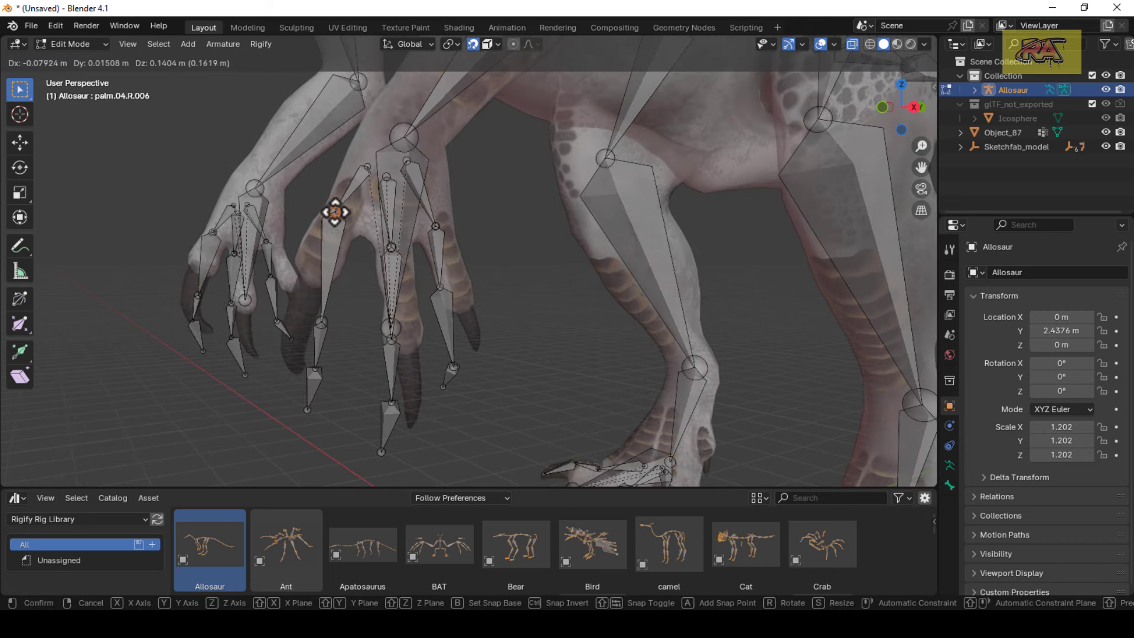
{"action": "left_click_drag", "start_coordinate": [322, 372], "coordinate": [312, 417]}
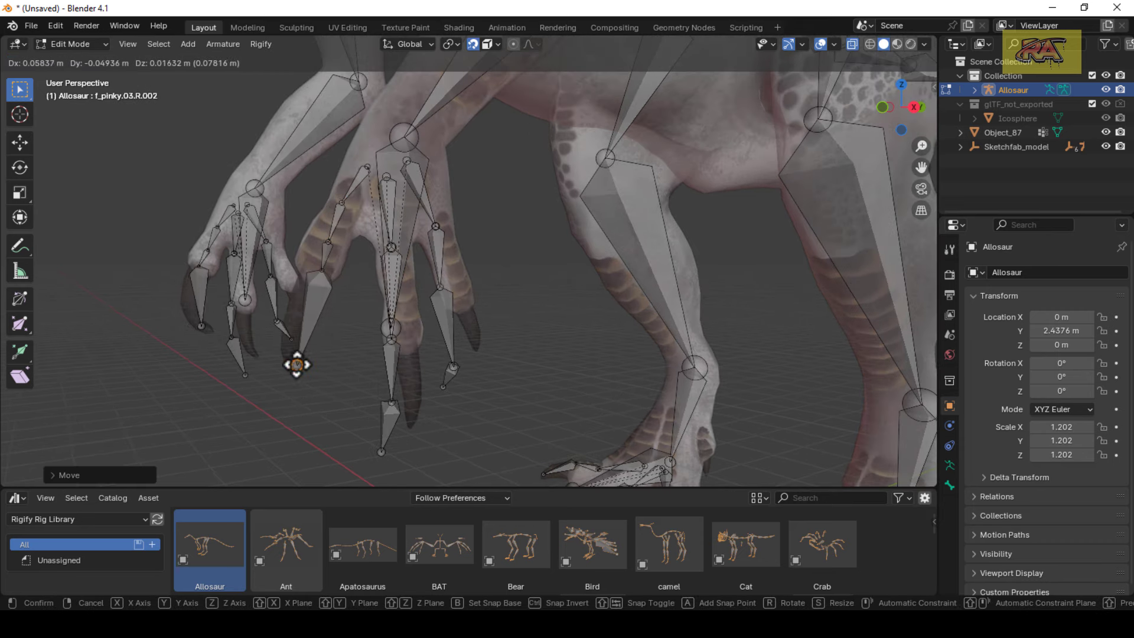
Reposition the other hand's pinky joint down into its claw
{"action": "middle_click_drag", "start_coordinate": [512, 203], "coordinate": [532, 206]}
{"action": "middle_click_drag", "start_coordinate": [567, 242], "coordinate": [626, 258]}
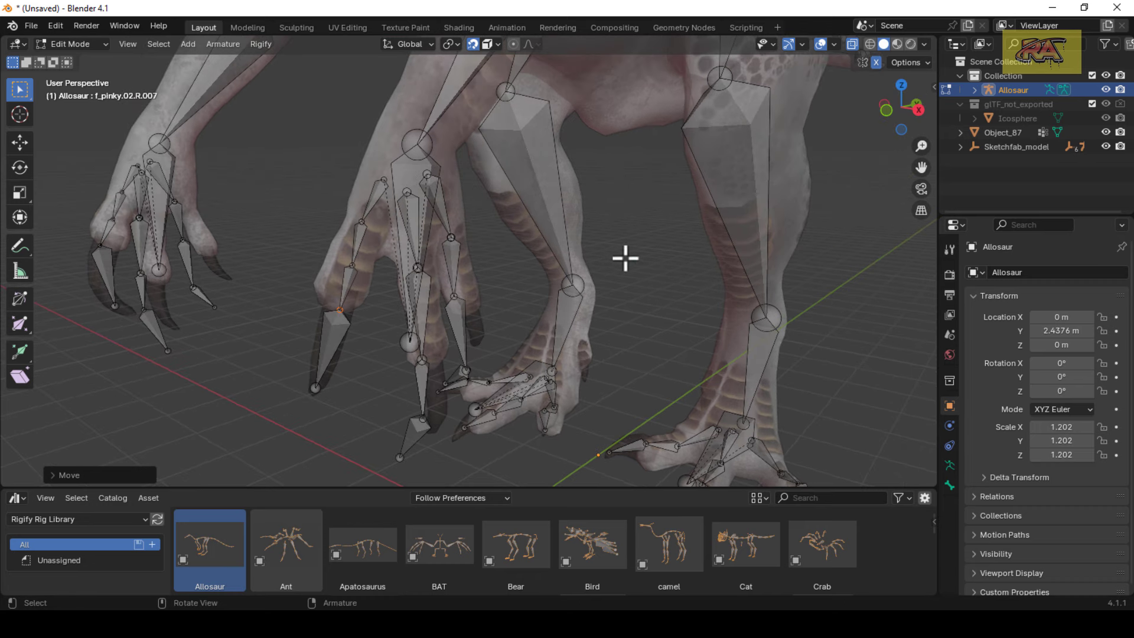
{"action": "middle_click_drag", "start_coordinate": [873, 151], "coordinate": [390, 354], "text": "shift"}
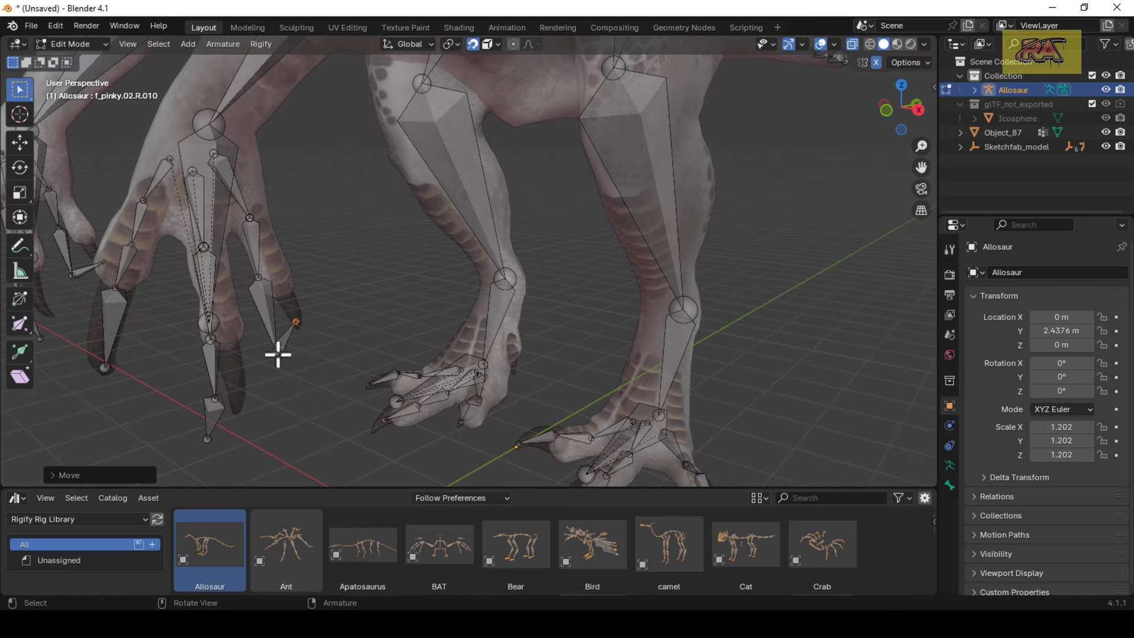
{"action": "left_click", "coordinate": [251, 218]}
{"action": "key", "text": "g"}
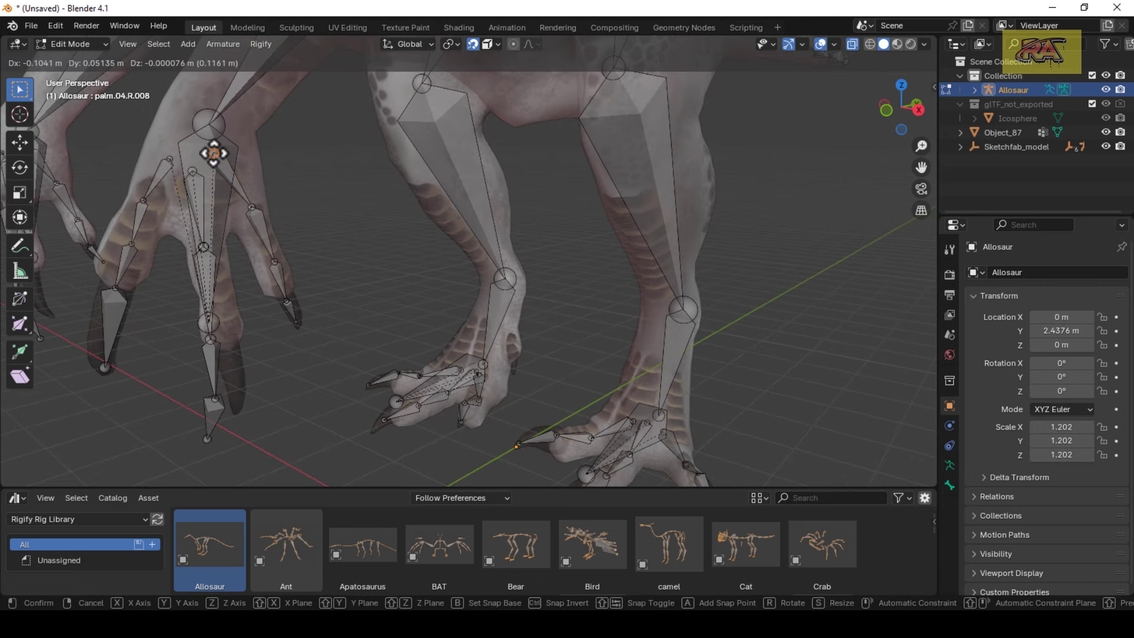
{"action": "key", "text": "Escape"}
{"action": "left_click", "coordinate": [206, 248]}
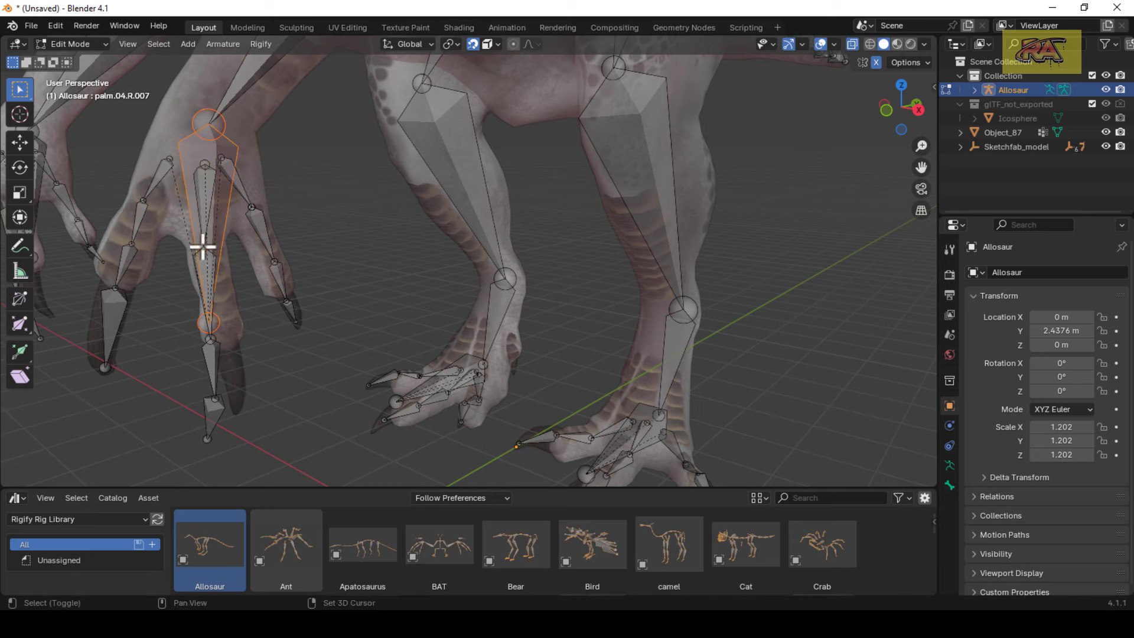
{"action": "key", "text": "g"}
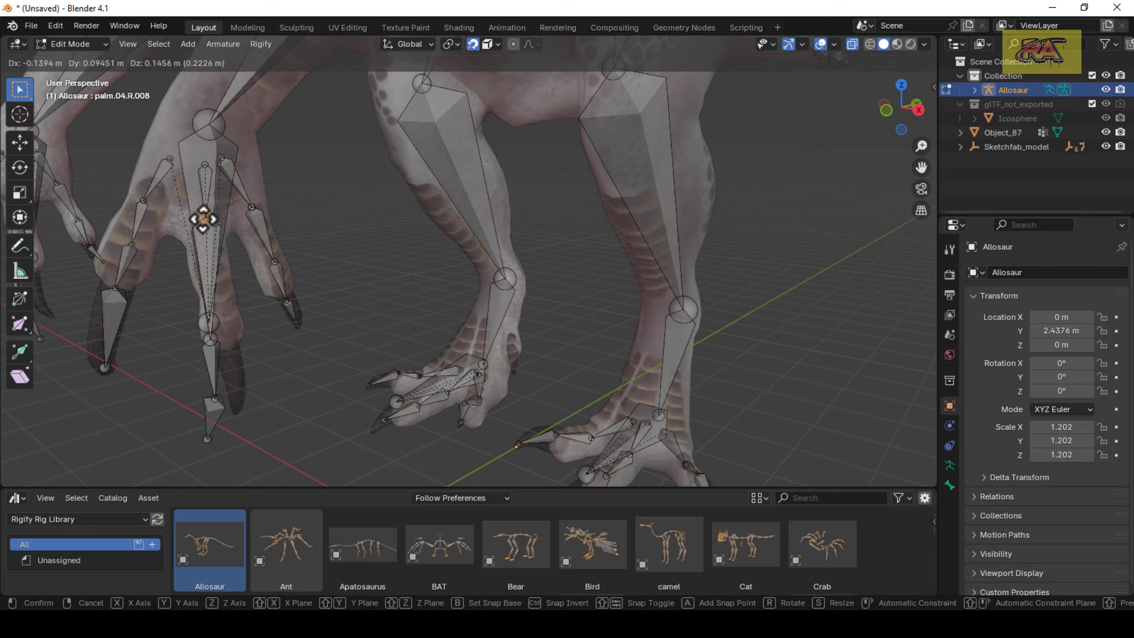
{"action": "key", "text": "Escape"}
{"action": "left_click", "coordinate": [218, 339]}
{"action": "key", "text": "g"}
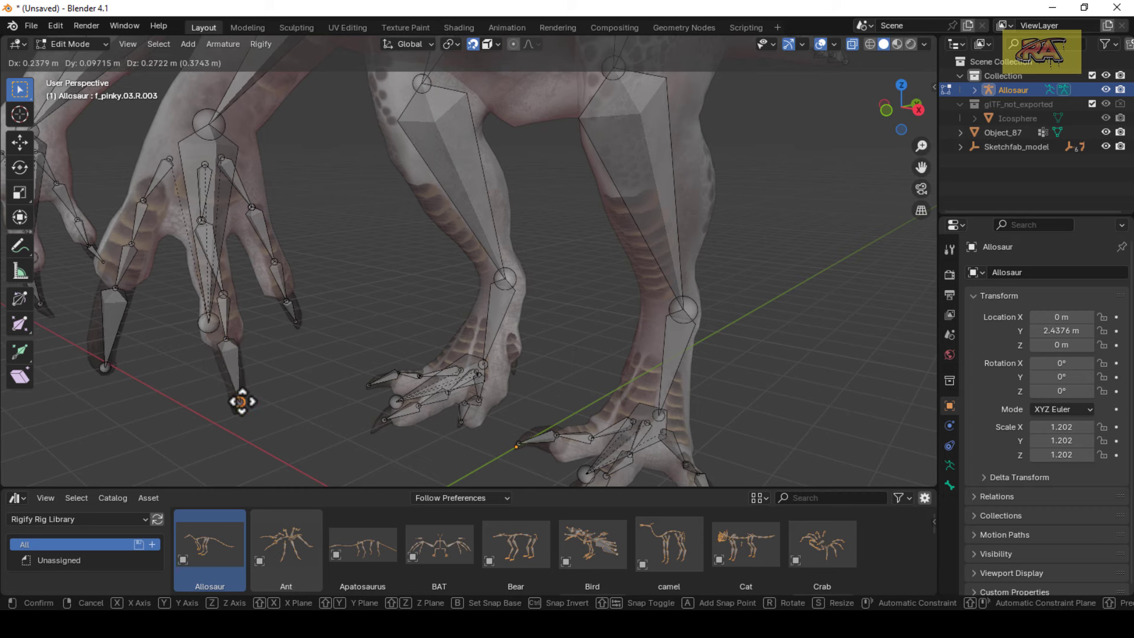
{"action": "left_click", "coordinate": [219, 295]}
Check the fit in front and side views with X-ray turned off
{"action": "scroll", "coordinate": [238, 301], "scroll_direction": "down", "scroll_amount": 5}
{"action": "key", "text": "KP_1"}
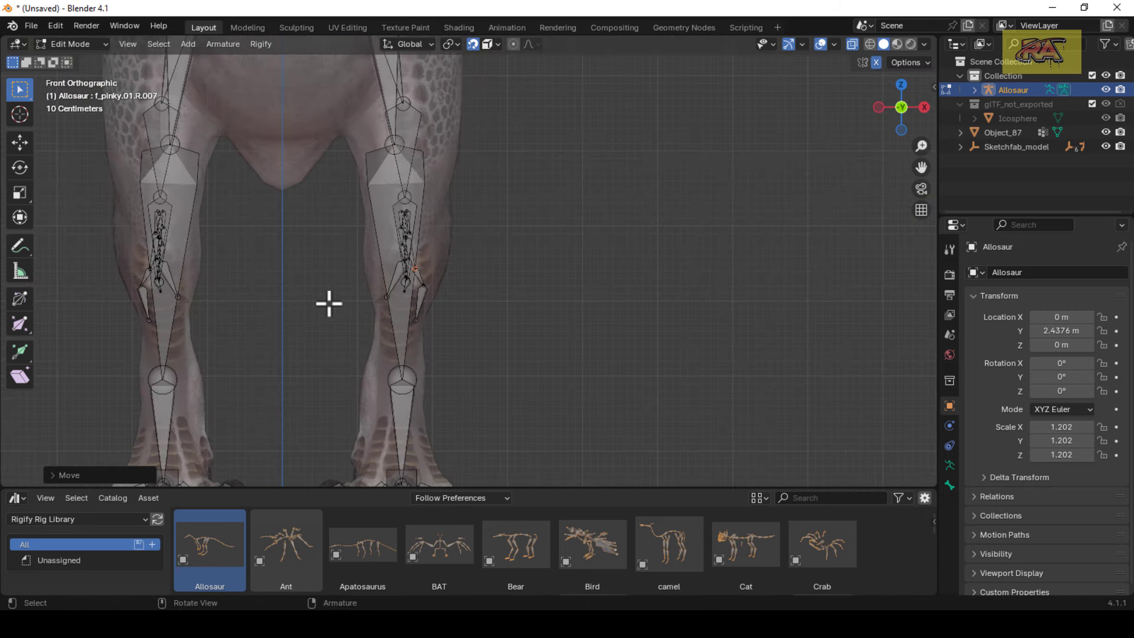
{"action": "scroll", "coordinate": [329, 302], "scroll_direction": "down", "scroll_amount": 3}
{"action": "key", "text": "KP_3"}
{"action": "left_click", "coordinate": [852, 44]}
{"action": "scroll", "coordinate": [781, 162], "scroll_direction": "down", "scroll_amount": 1}
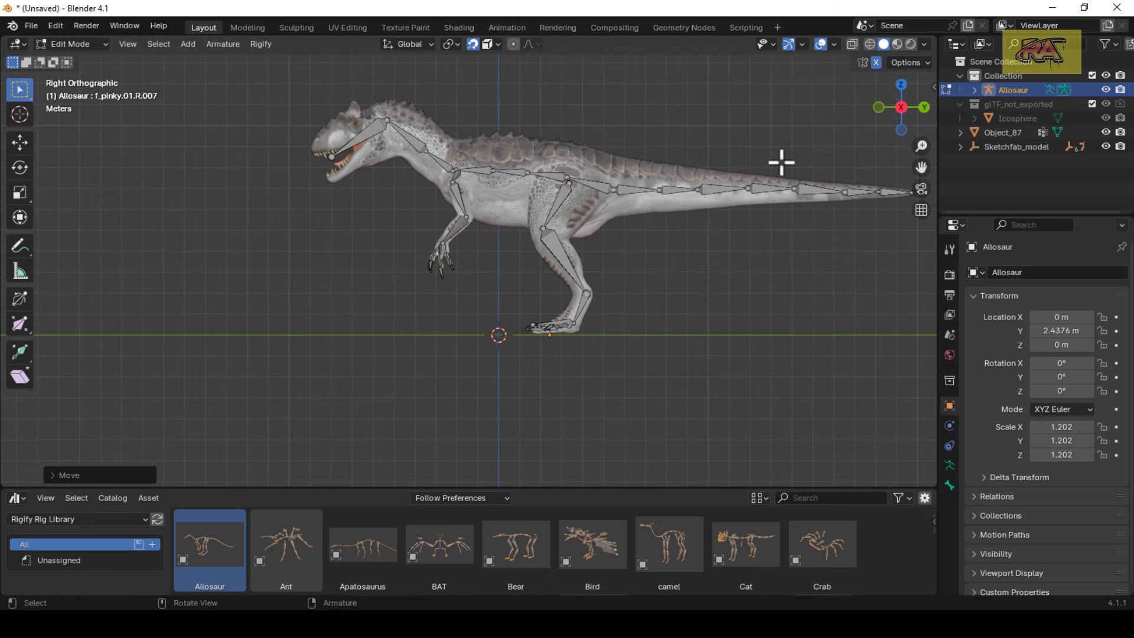
{"action": "left_click_drag", "start_coordinate": [905, 159], "coordinate": [728, 196]}
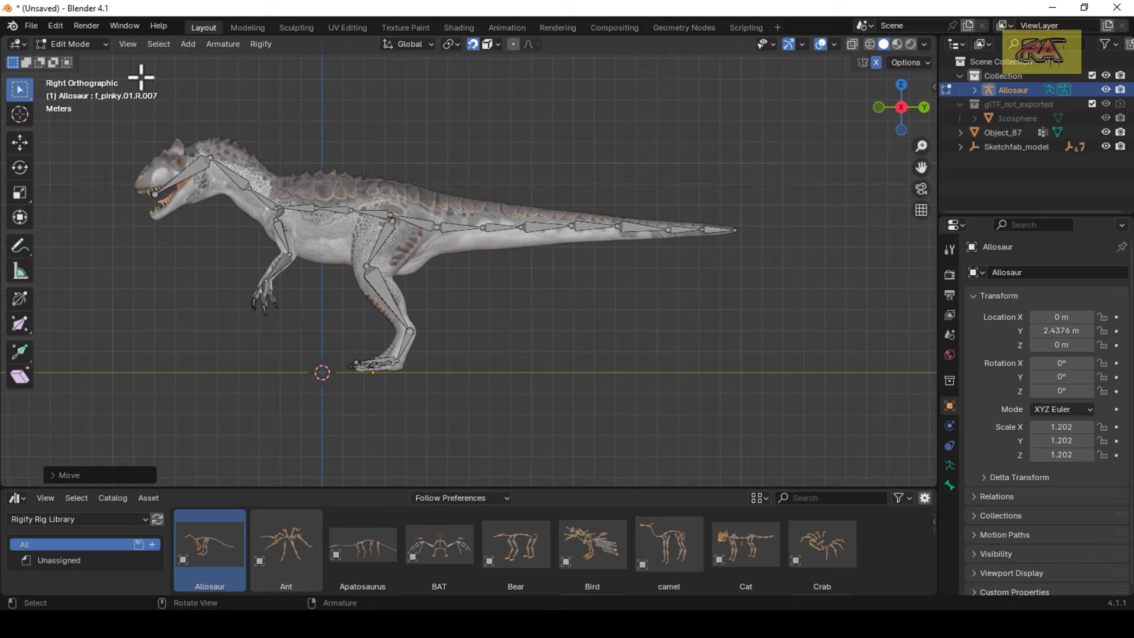
Apply all transforms to the metarig in Object Mode and generate RIG-Allosaur
{"action": "left_click", "coordinate": [88, 62]}
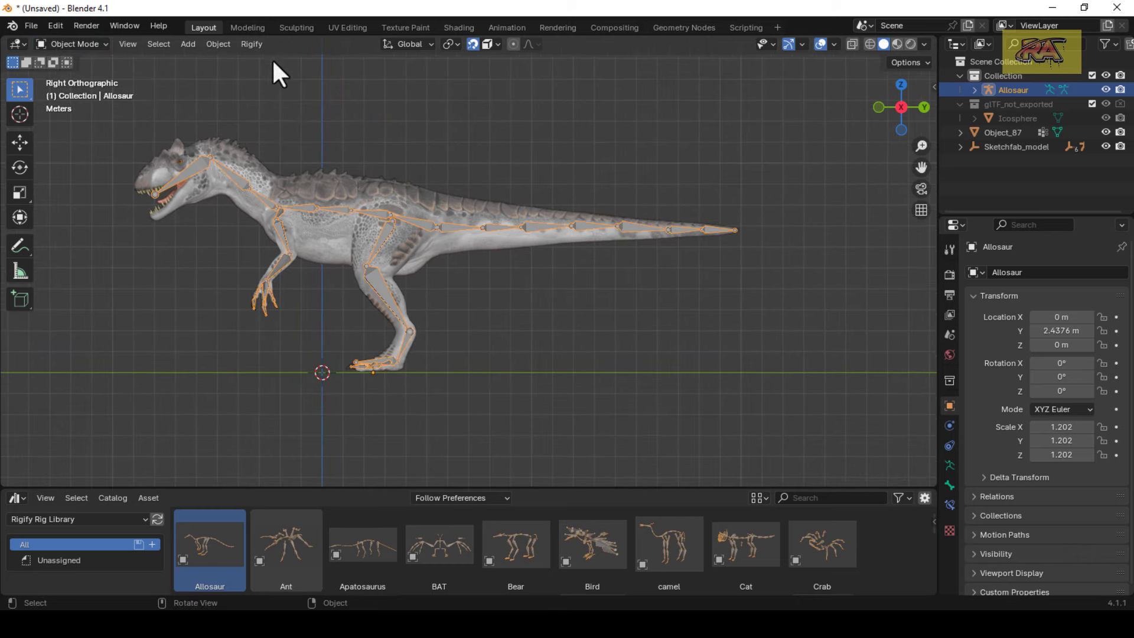
{"action": "left_click", "coordinate": [222, 44]}
{"action": "left_click", "coordinate": [361, 157]}
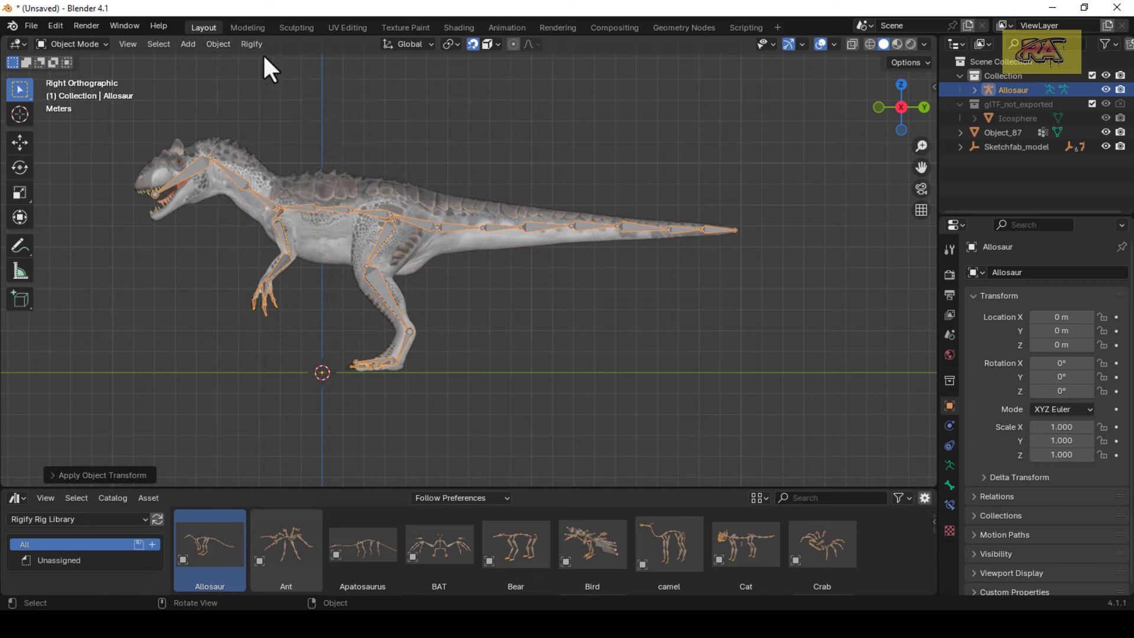
{"action": "left_click", "coordinate": [253, 45]}
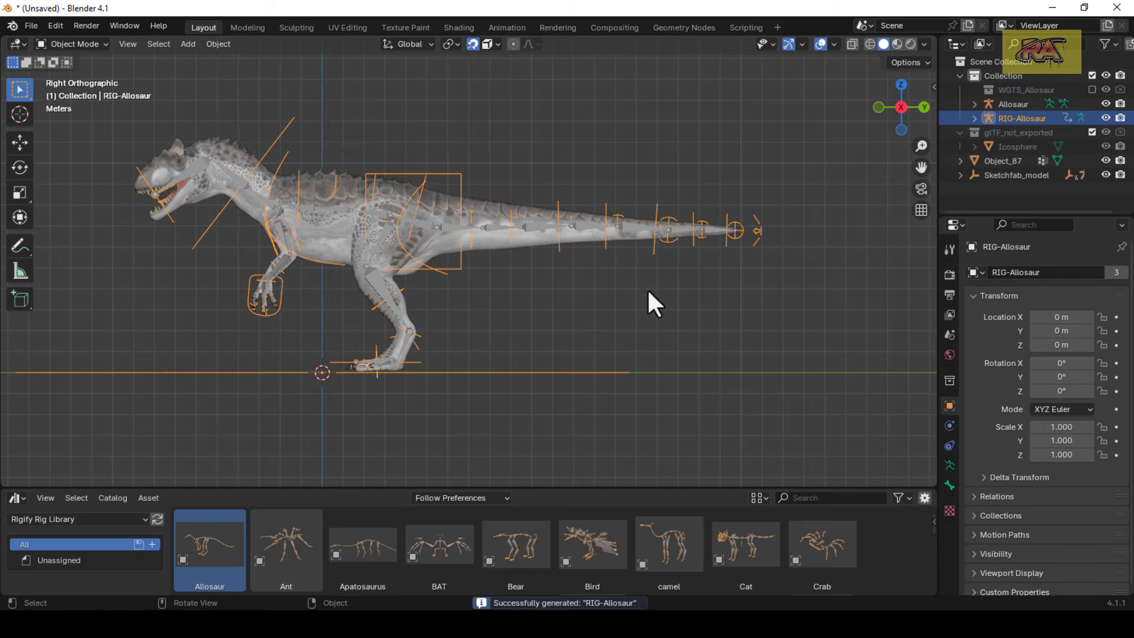
Hide the metarig and DEF bone layer, then select the dinosaur mesh plus RIG-Allosaur
{"action": "left_click", "coordinate": [536, 226]}
{"action": "left_click", "coordinate": [1104, 104]}
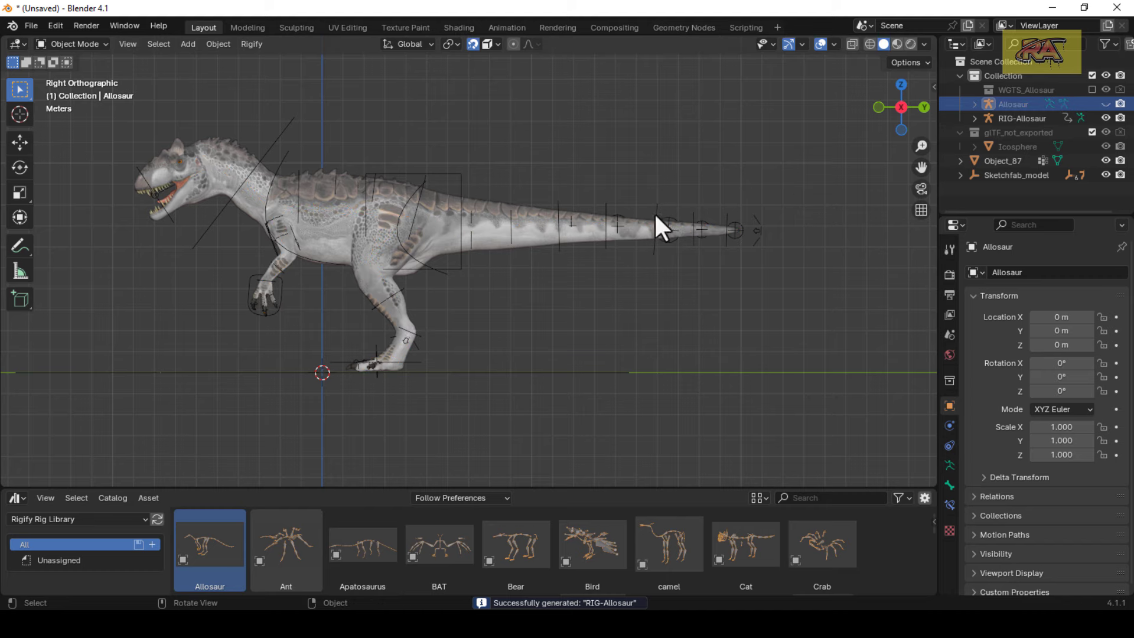
{"action": "left_click", "coordinate": [441, 177]}
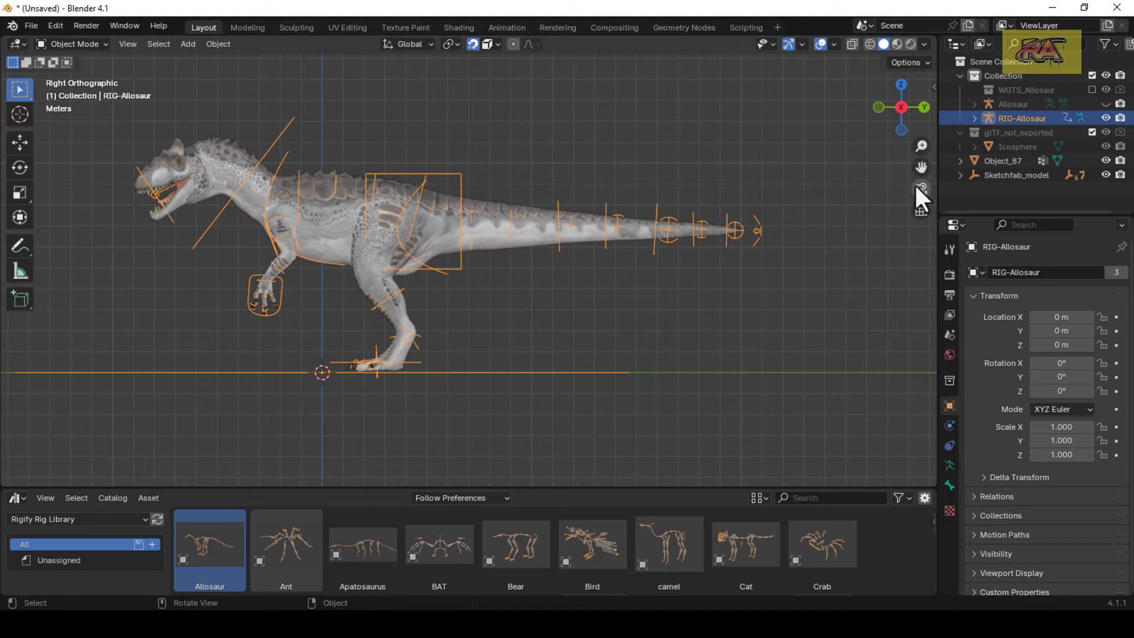
{"action": "key", "text": "n"}
{"action": "scroll", "coordinate": [866, 427], "scroll_direction": "down", "scroll_amount": 4}
{"action": "scroll", "coordinate": [856, 437], "scroll_direction": "down", "scroll_amount": 1}
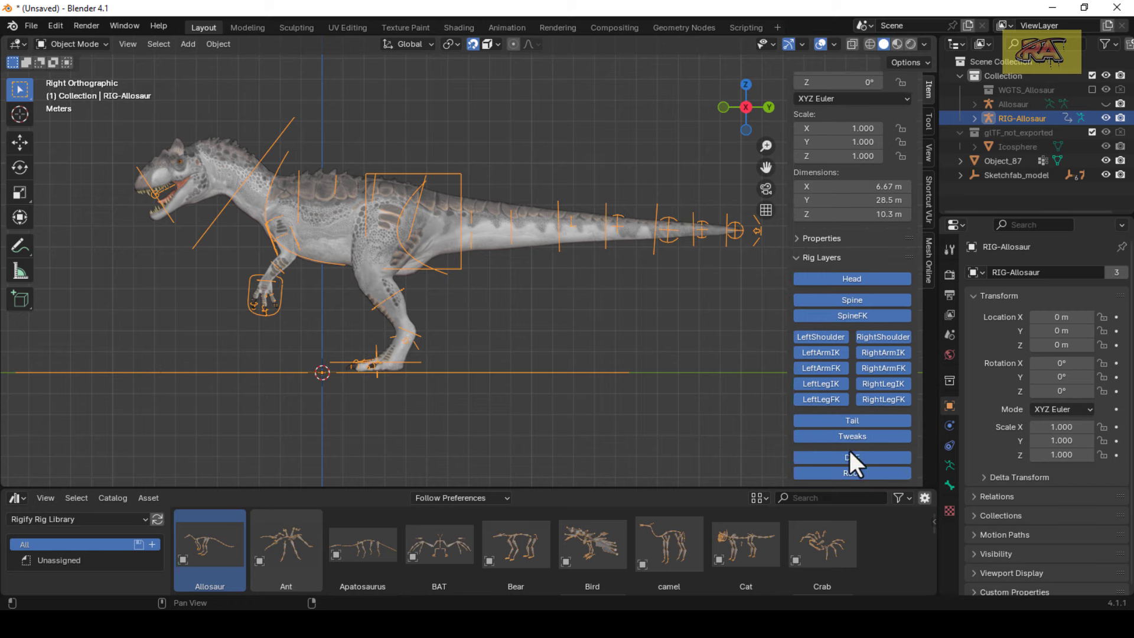
{"action": "left_click", "coordinate": [850, 454]}
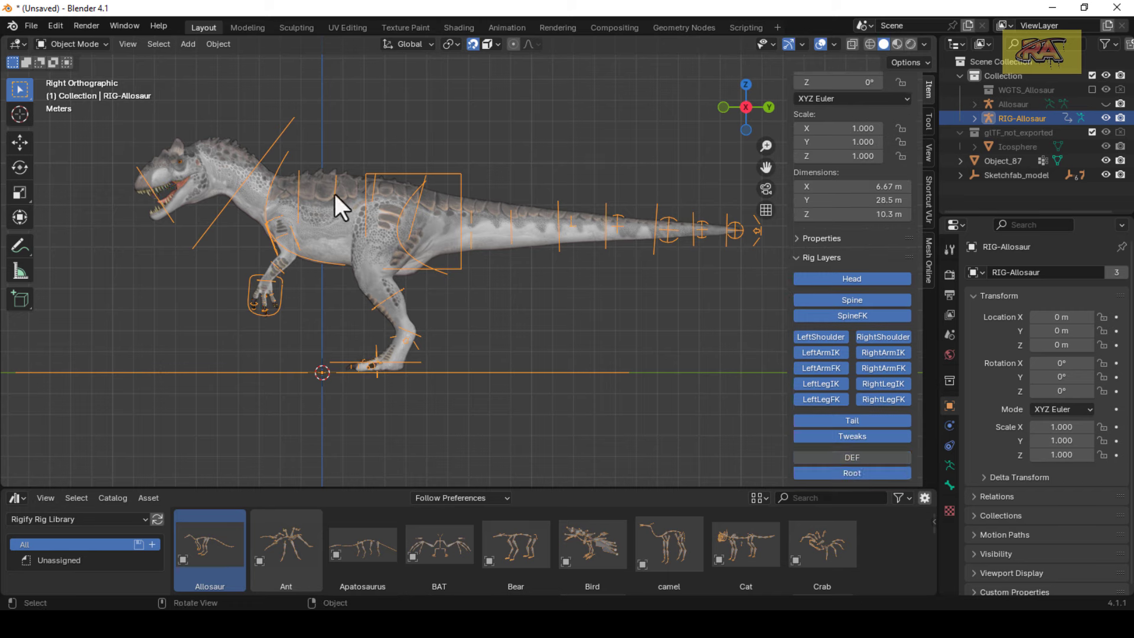
{"action": "left_click", "coordinate": [214, 144]}
{"action": "left_click", "coordinate": [276, 142], "text": "shift"}
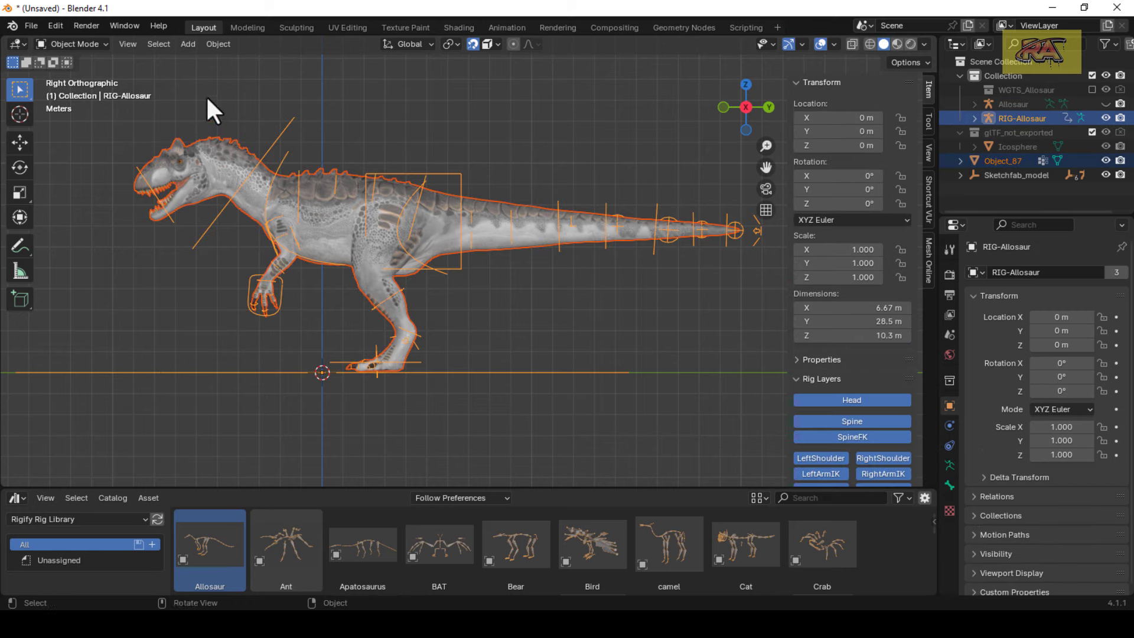
Bind the mesh with Surface Heat Diffuse Skinning at Sharpest edges, then select only RIG-Allosaur
{"action": "left_click", "coordinate": [929, 275]}
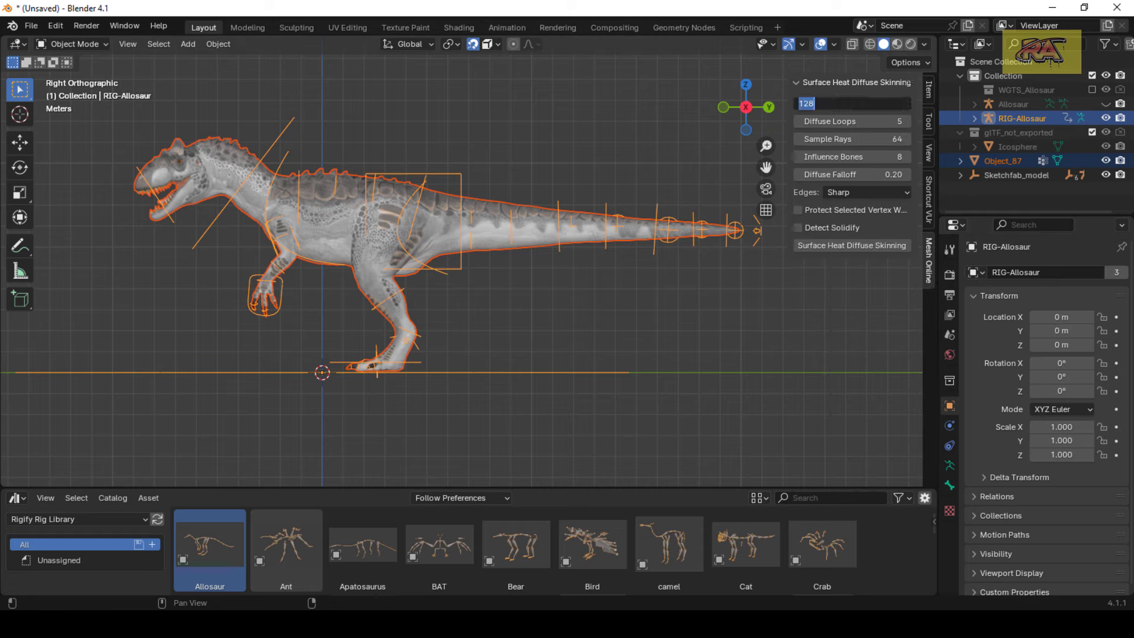
{"action": "mouse_move", "coordinate": [850, 175]}
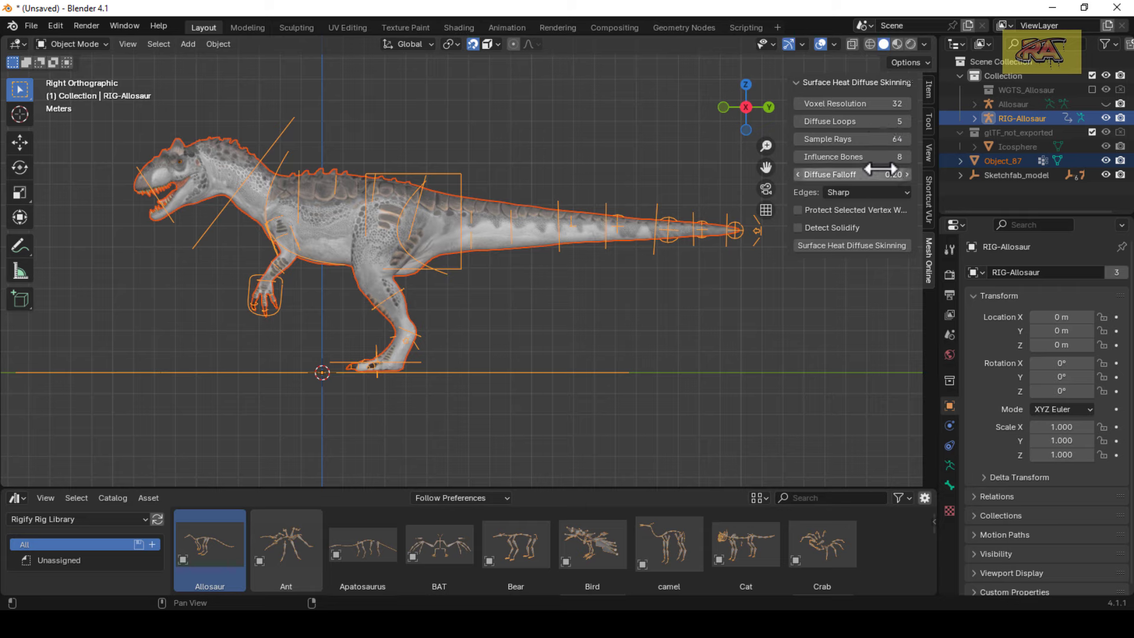
{"action": "left_click", "coordinate": [864, 195]}
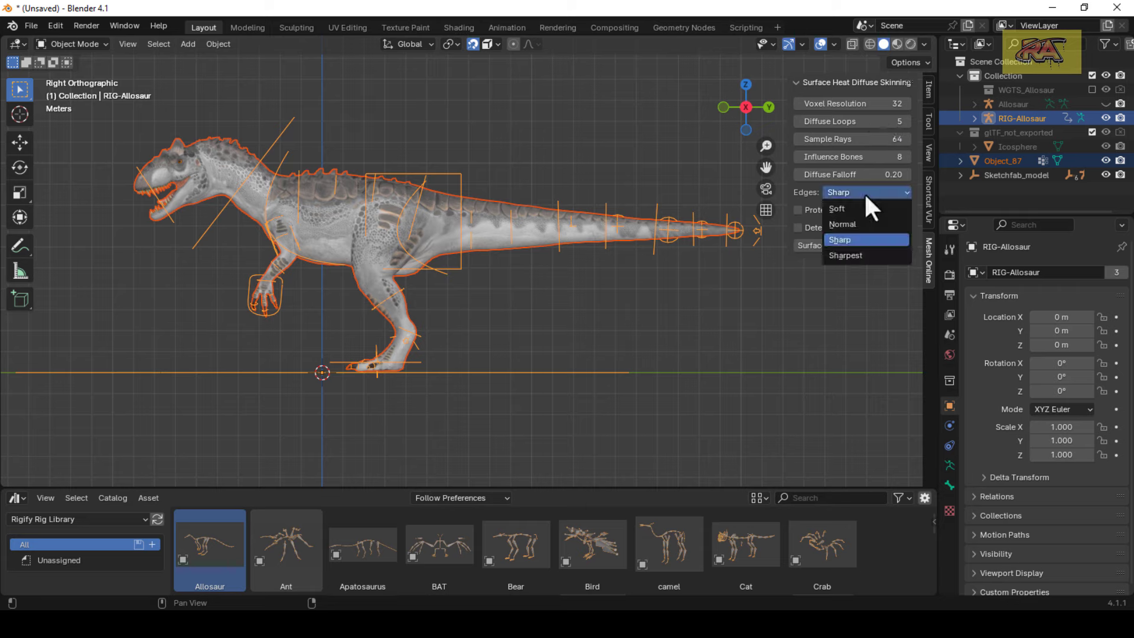
{"action": "left_click", "coordinate": [837, 251]}
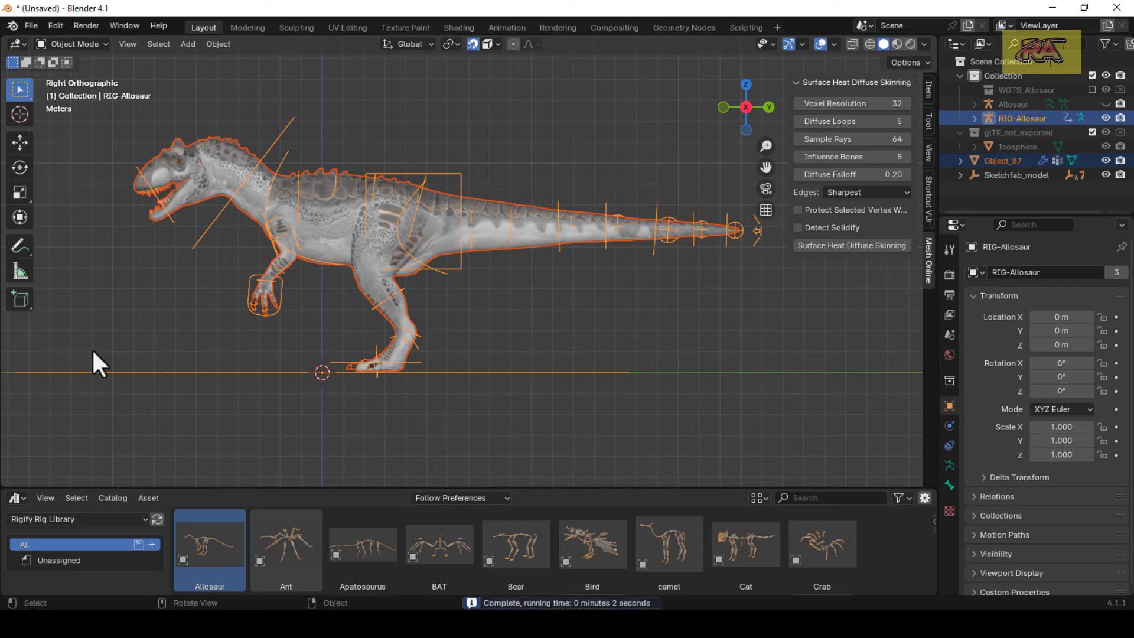
{"action": "left_click", "coordinate": [278, 128]}
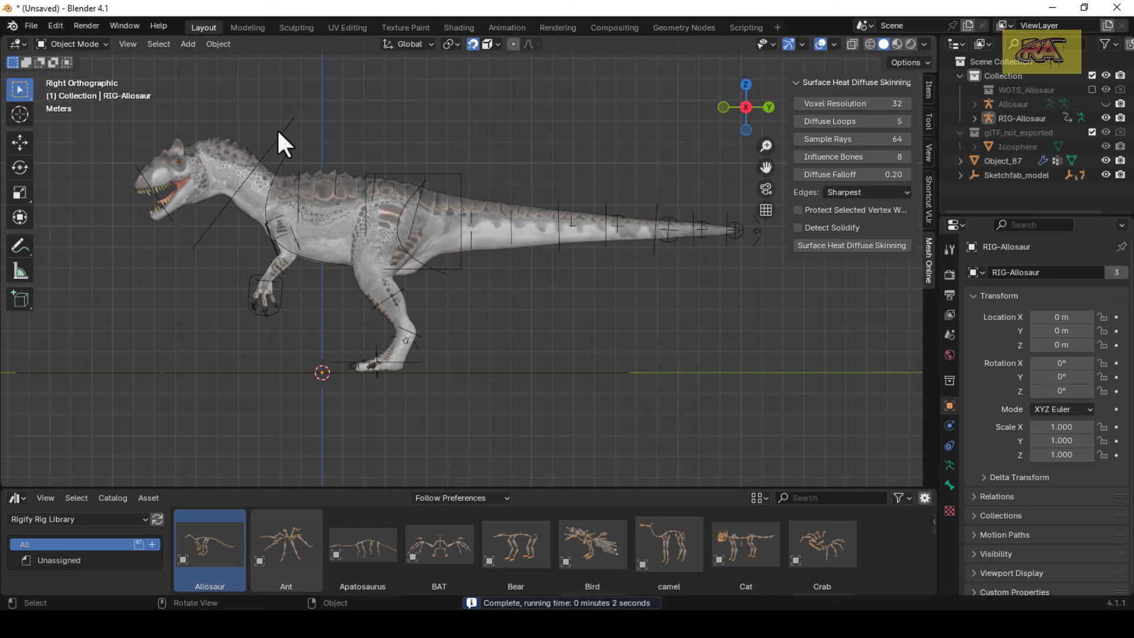
{"action": "left_click", "coordinate": [73, 44]}
In Pose Mode, trackball-tilt the head bone and raise the foot_ik.L.001 control
{"action": "left_click", "coordinate": [76, 98]}
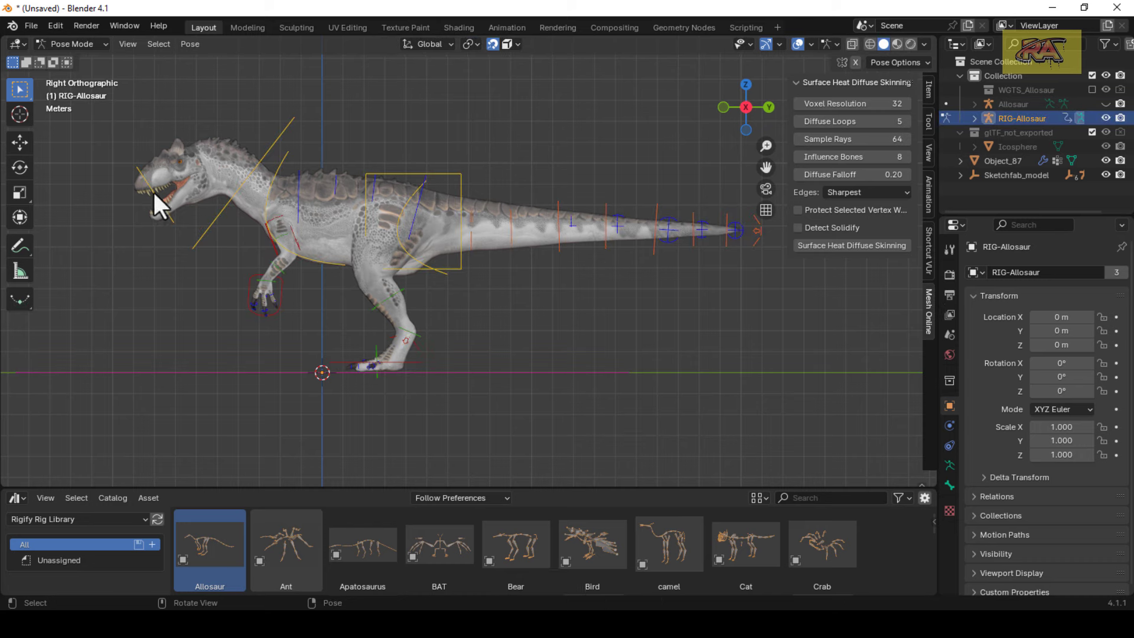
{"action": "key", "text": "r"}
{"action": "key", "text": "r"}
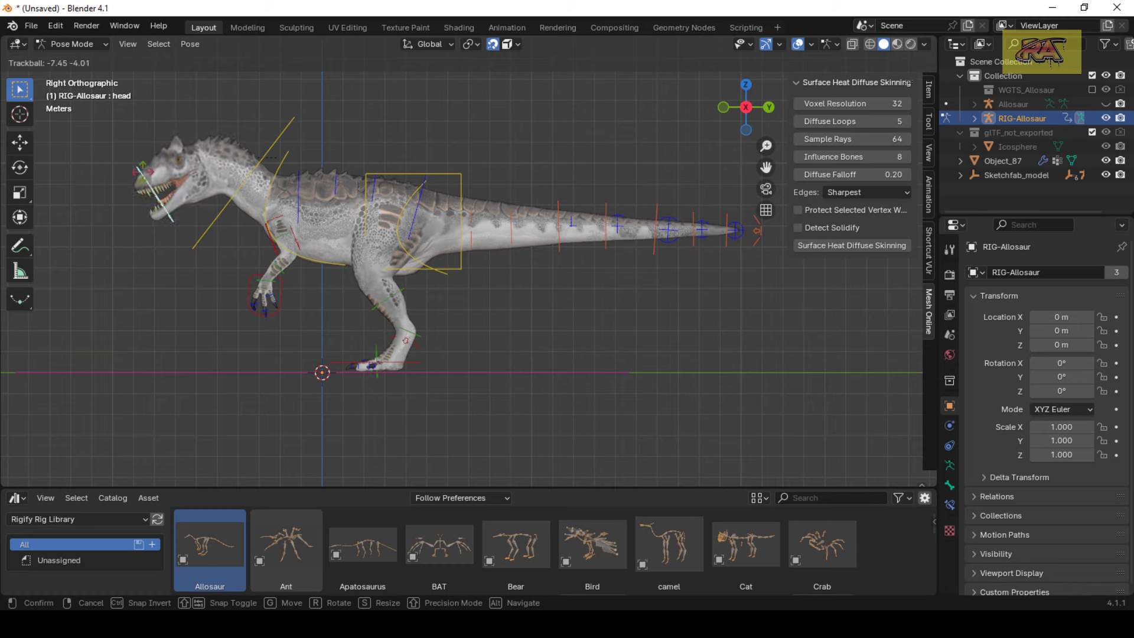
{"action": "left_click", "coordinate": [317, 366]}
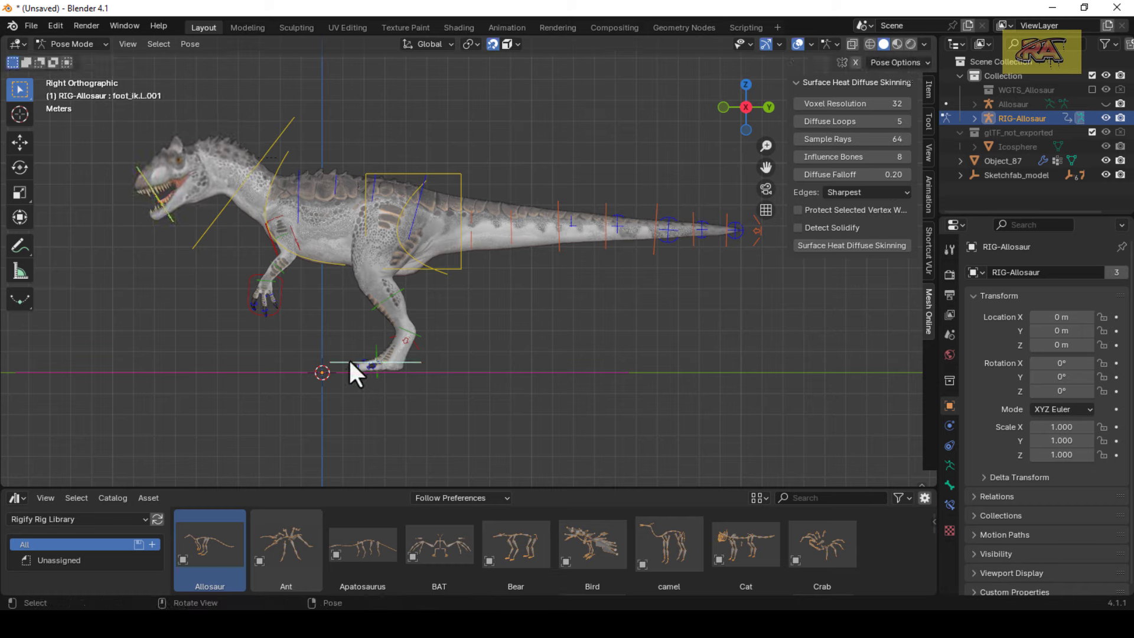
{"action": "key", "text": "g"}
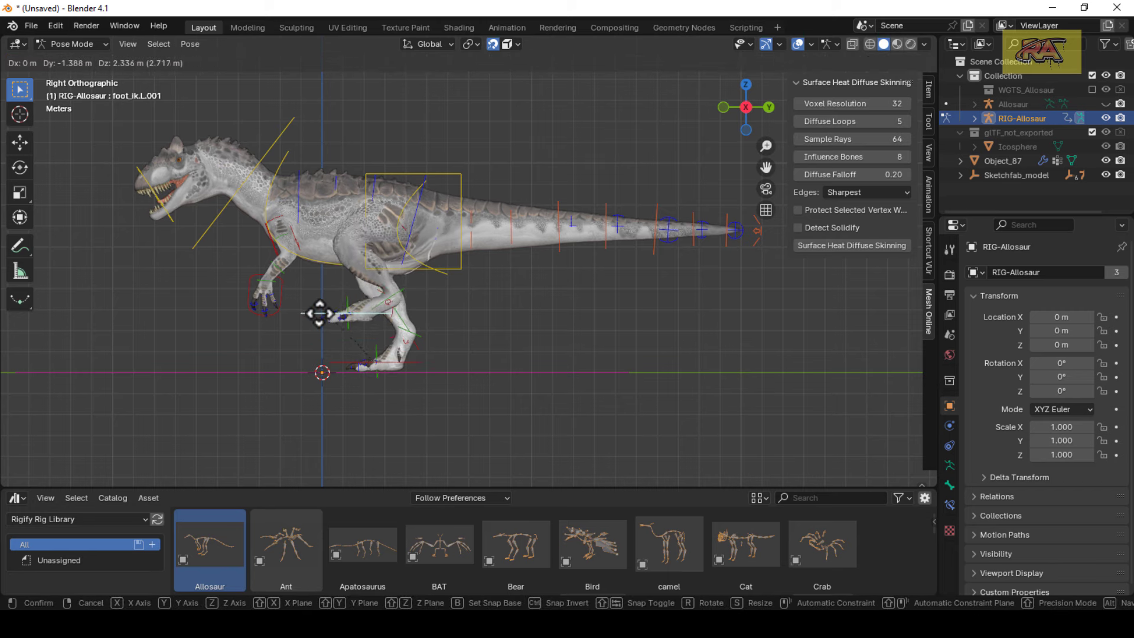
{"action": "left_click", "coordinate": [315, 319]}
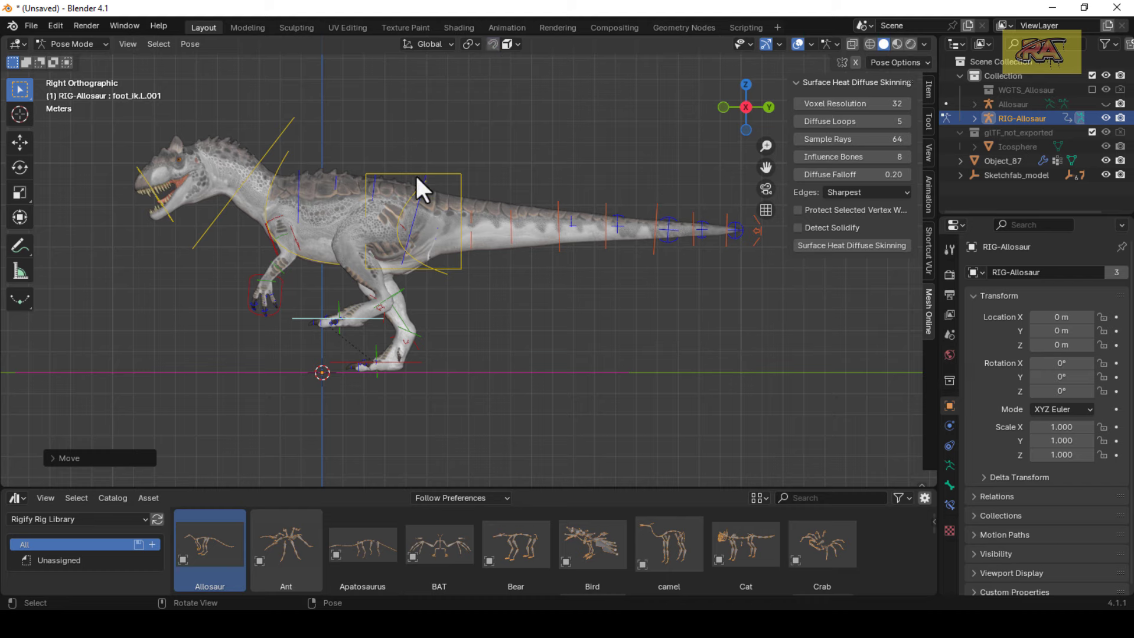
Clear all bone transforms to rest pose and reposition the left foot control
{"action": "key", "text": "a"}
{"action": "left_click", "coordinate": [190, 44]}
{"action": "mouse_move", "coordinate": [228, 74]}
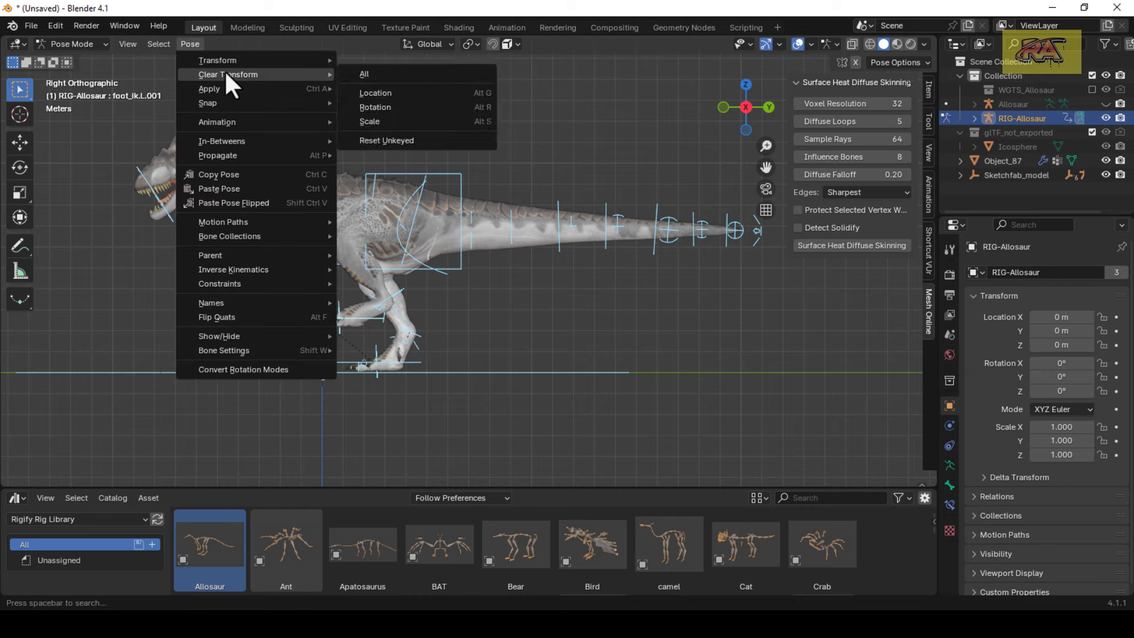
{"action": "left_click", "coordinate": [362, 78]}
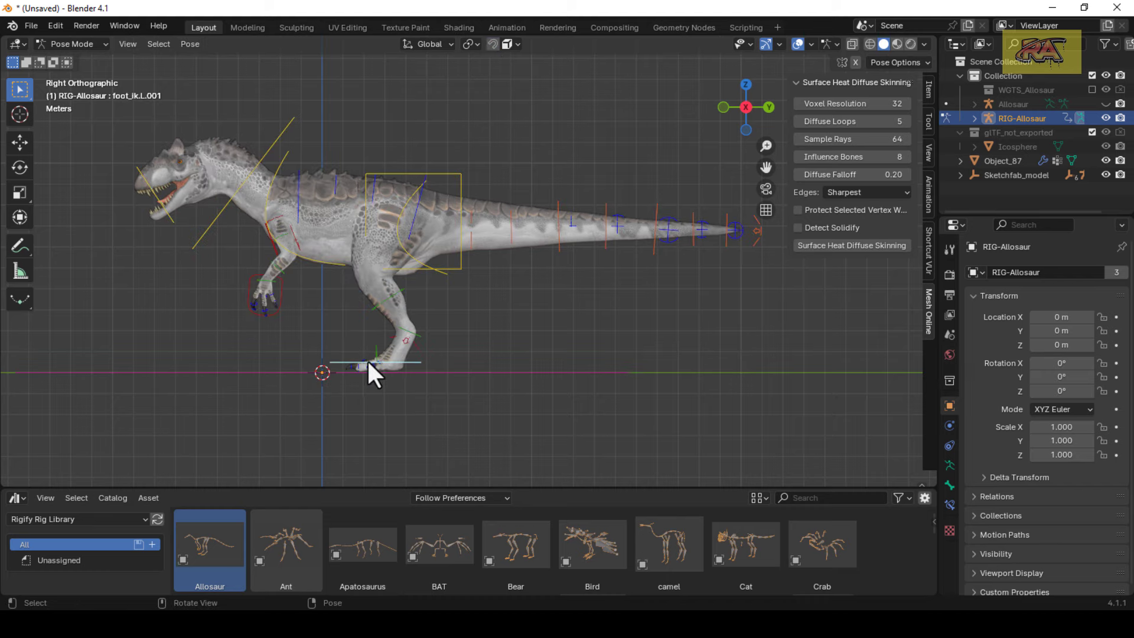
{"action": "left_click_drag", "start_coordinate": [368, 360], "coordinate": [345, 302]}
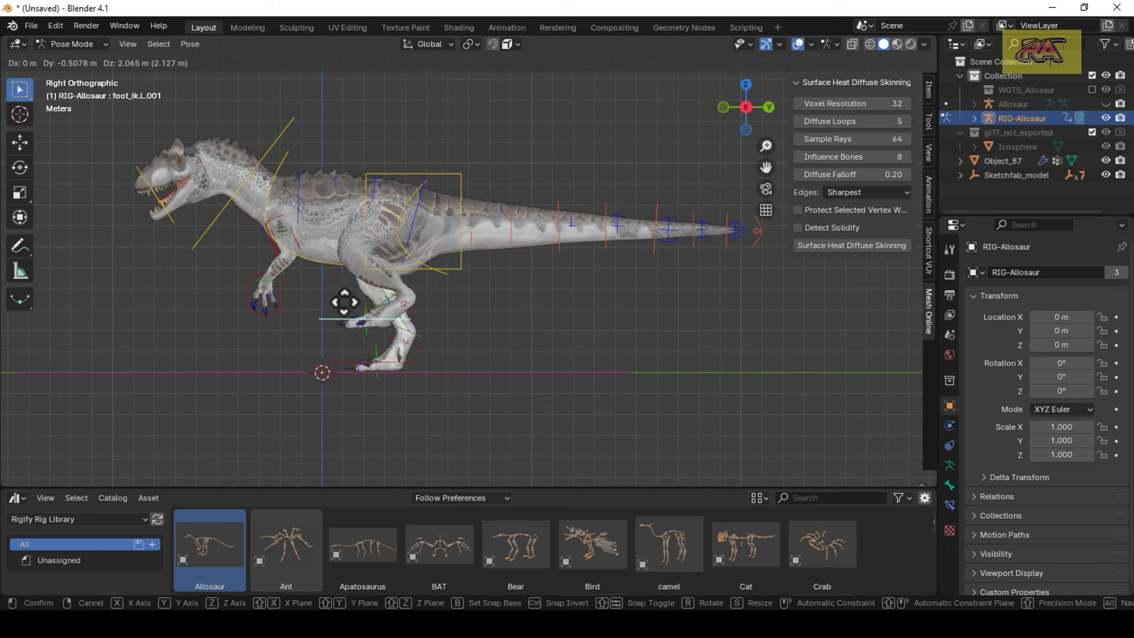
{"action": "left_click_drag", "start_coordinate": [344, 302], "coordinate": [364, 341]}
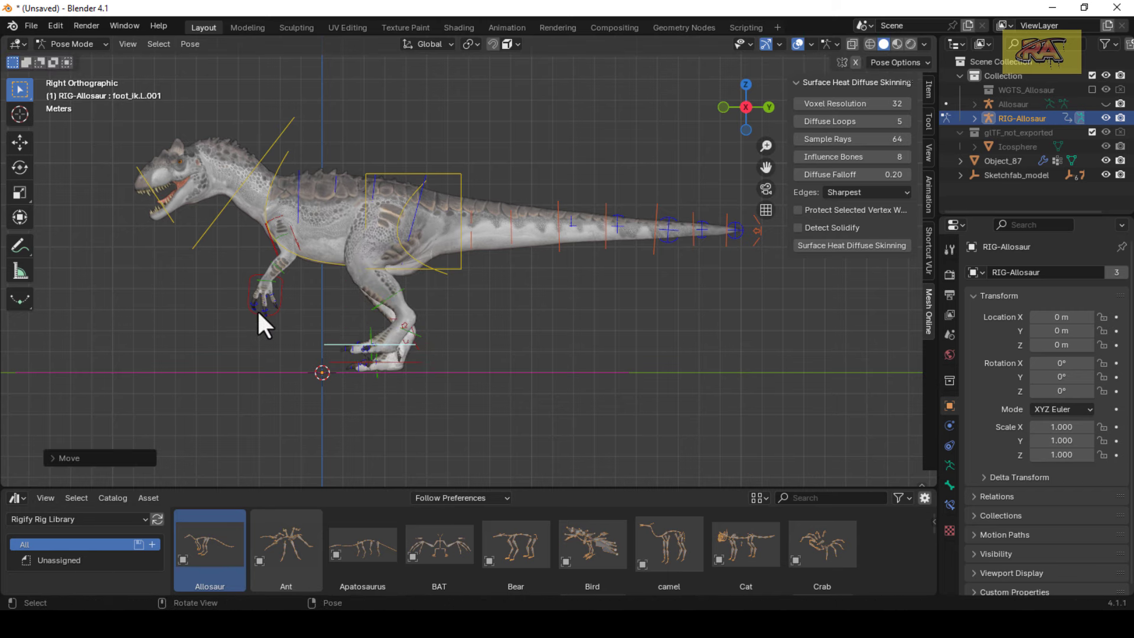
Move hand_ik.L.001 up and forward and rotate it
{"action": "left_click", "coordinate": [280, 314]}
{"action": "mouse_move", "coordinate": [280, 314]}
{"action": "left_mouse_down"}
{"action": "mouse_move", "coordinate": [236, 296]}
{"action": "mouse_move", "coordinate": [271, 312]}
{"action": "mouse_move", "coordinate": [266, 299]}
{"action": "left_mouse_up"}
{"action": "scroll", "coordinate": [261, 287], "scroll_direction": "up", "scroll_amount": 2}
{"action": "key", "text": "r"}
{"action": "key", "text": "r"}
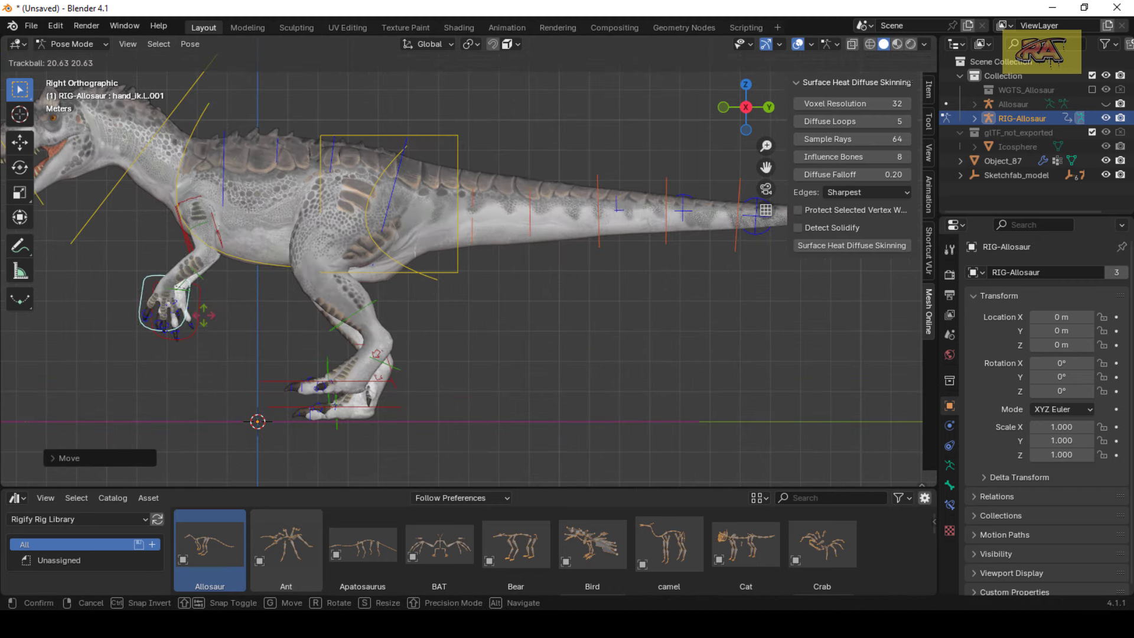
{"action": "left_click", "coordinate": [186, 295]}
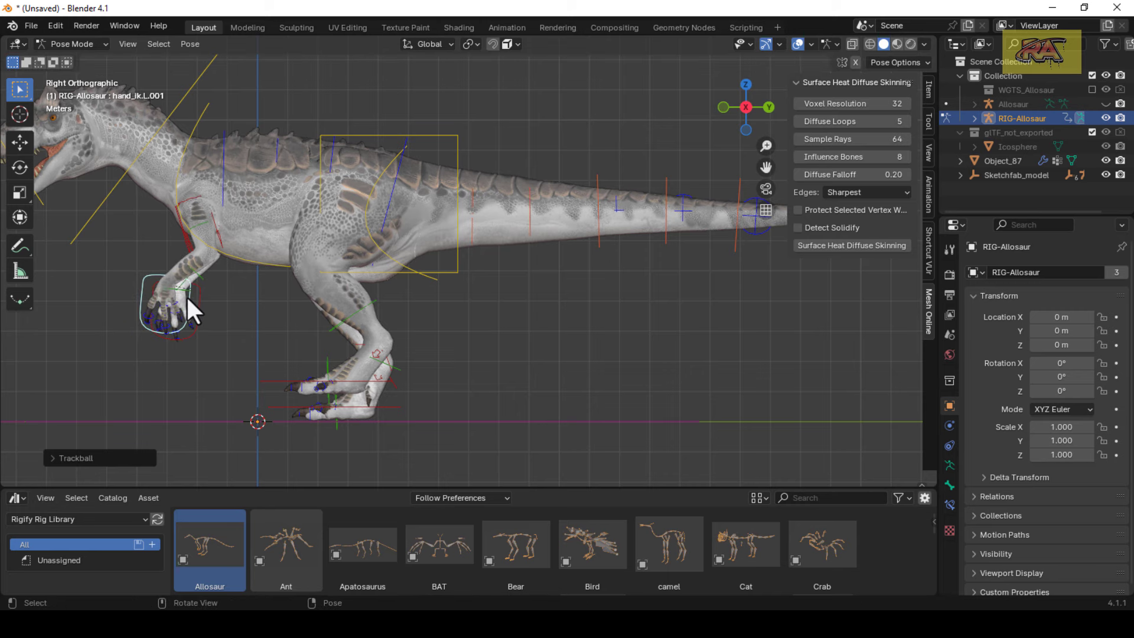
{"action": "key", "text": "r"}
{"action": "left_click", "coordinate": [164, 302]}
Push the left hand further up and forward and rotate it to its final orientation
{"action": "left_click_drag", "start_coordinate": [164, 302], "coordinate": [133, 275]}
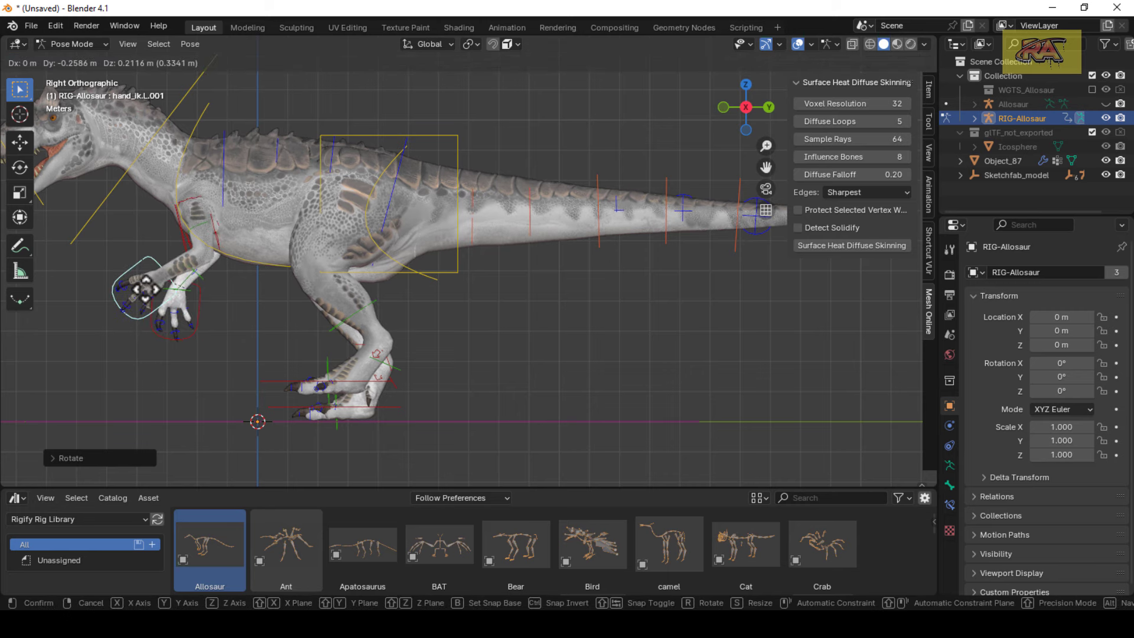
{"action": "key", "text": "r"}
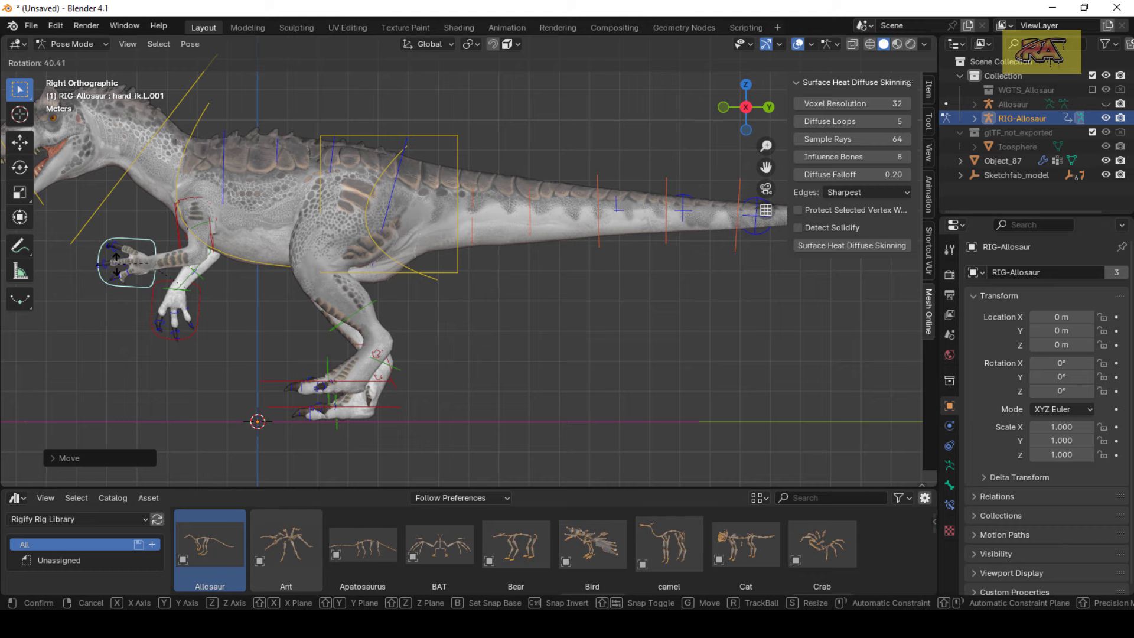
{"action": "left_click", "coordinate": [116, 262]}
{"action": "key", "text": "r"}
{"action": "key", "text": "r"}
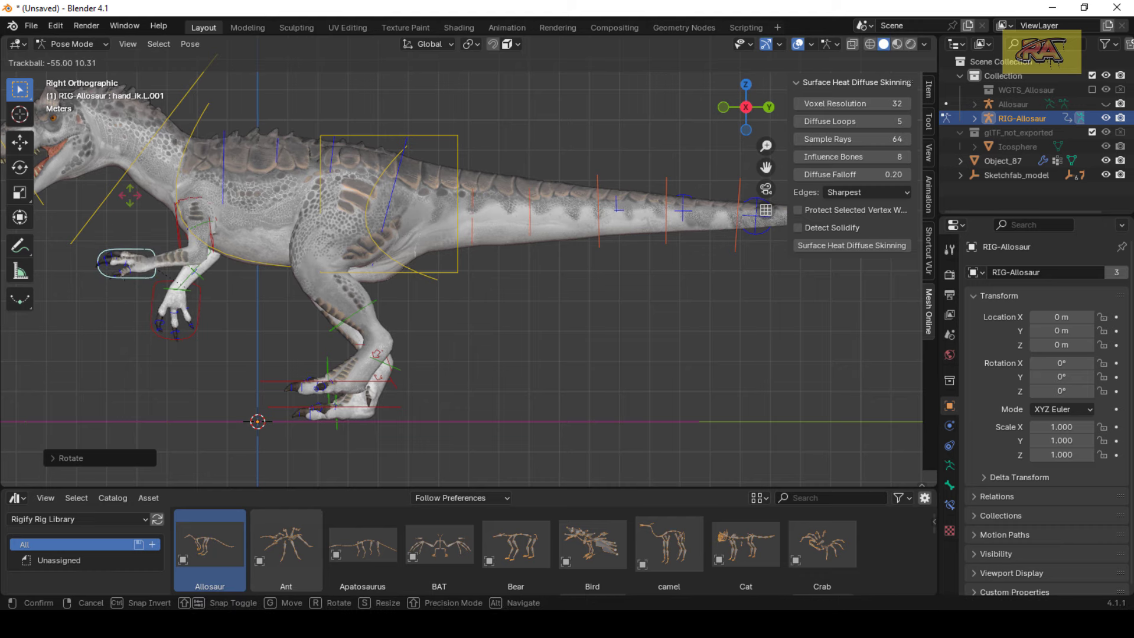
{"action": "left_click", "coordinate": [132, 228]}
Rotate the neck and chest slightly and raise the torso along Z
{"action": "scroll", "coordinate": [129, 183], "scroll_direction": "down", "scroll_amount": 2}
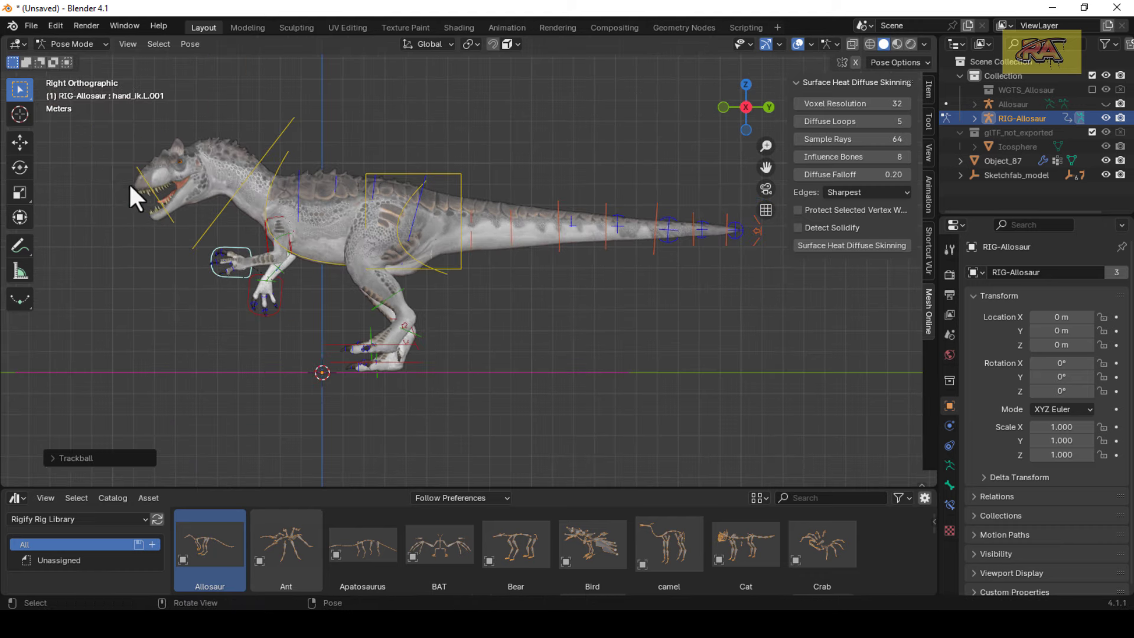
{"action": "left_click", "coordinate": [270, 143]}
{"action": "key", "text": "r"}
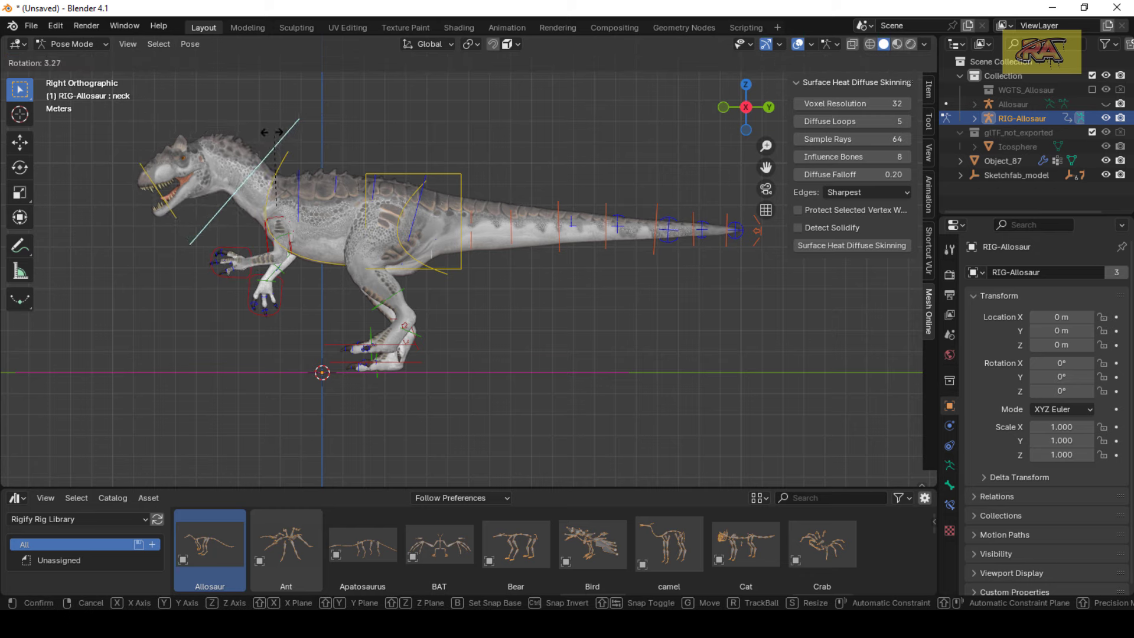
{"action": "left_click", "coordinate": [273, 151]}
{"action": "key", "text": "r"}
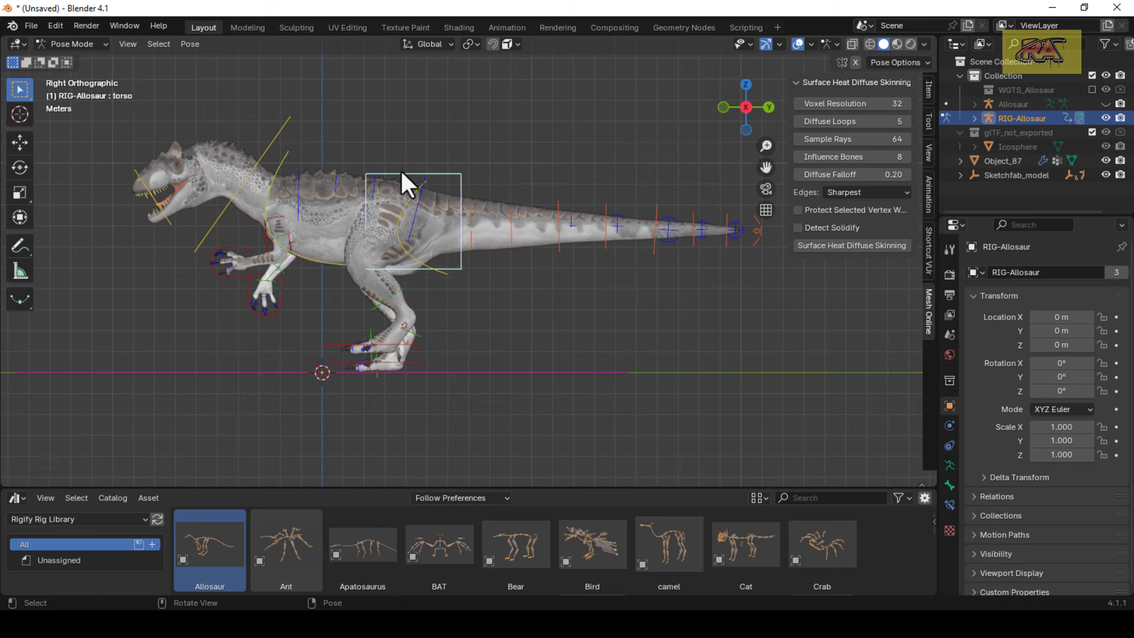
{"action": "key", "text": "g"}
{"action": "key", "text": "z"}
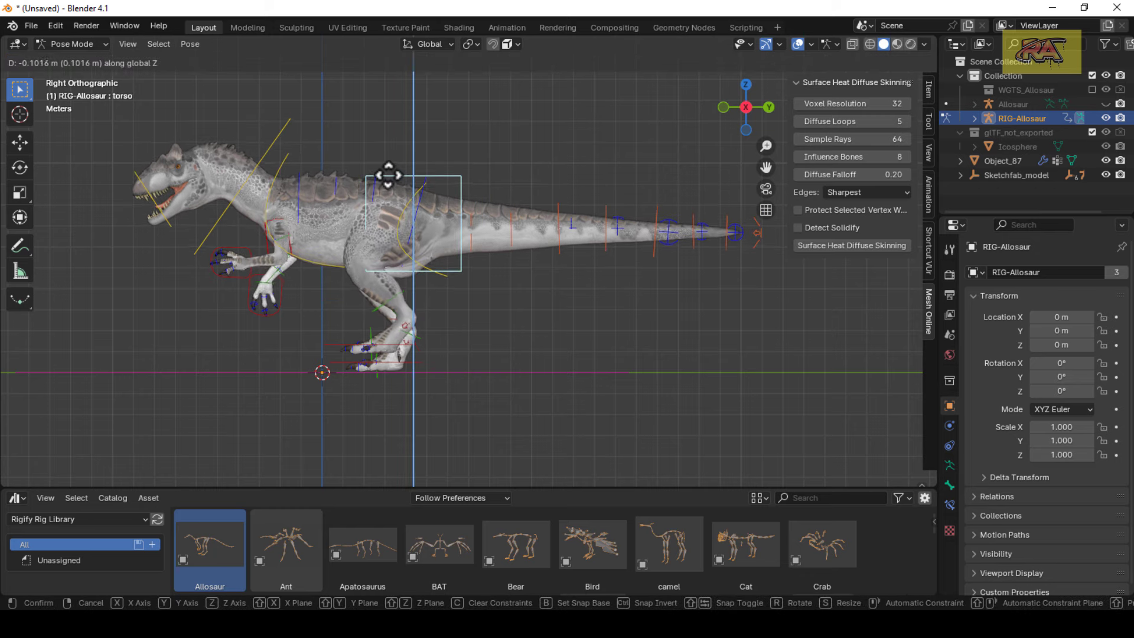
{"action": "left_click", "coordinate": [386, 169]}
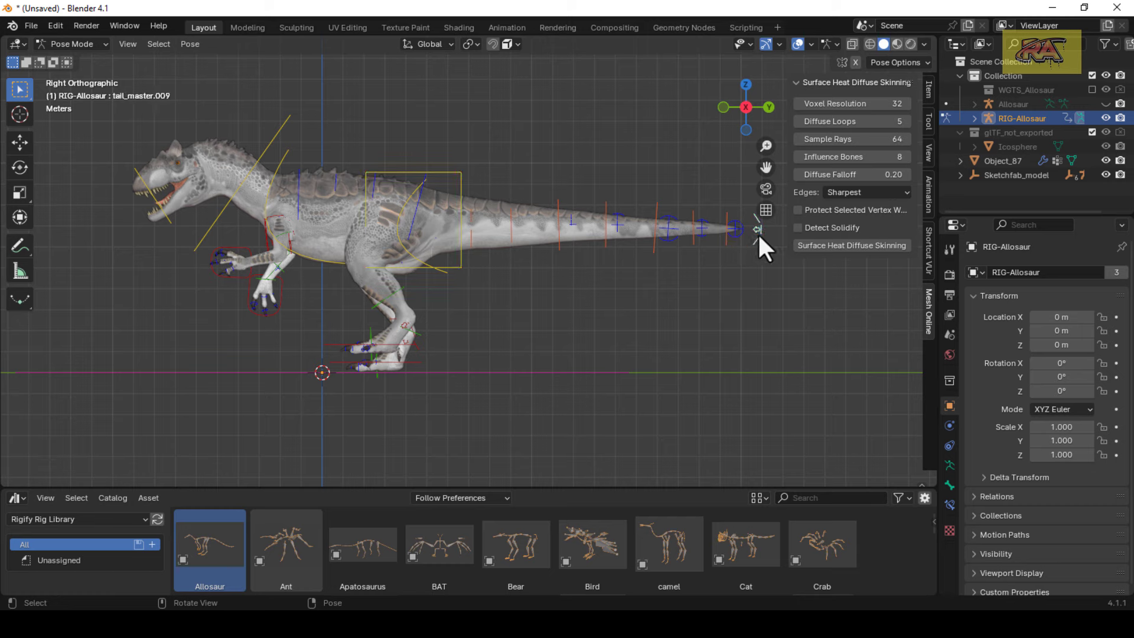
Bend the tail downward and tilt spine_fk.007 and spine_fk.006 to lift the head
{"action": "key", "text": "r"}
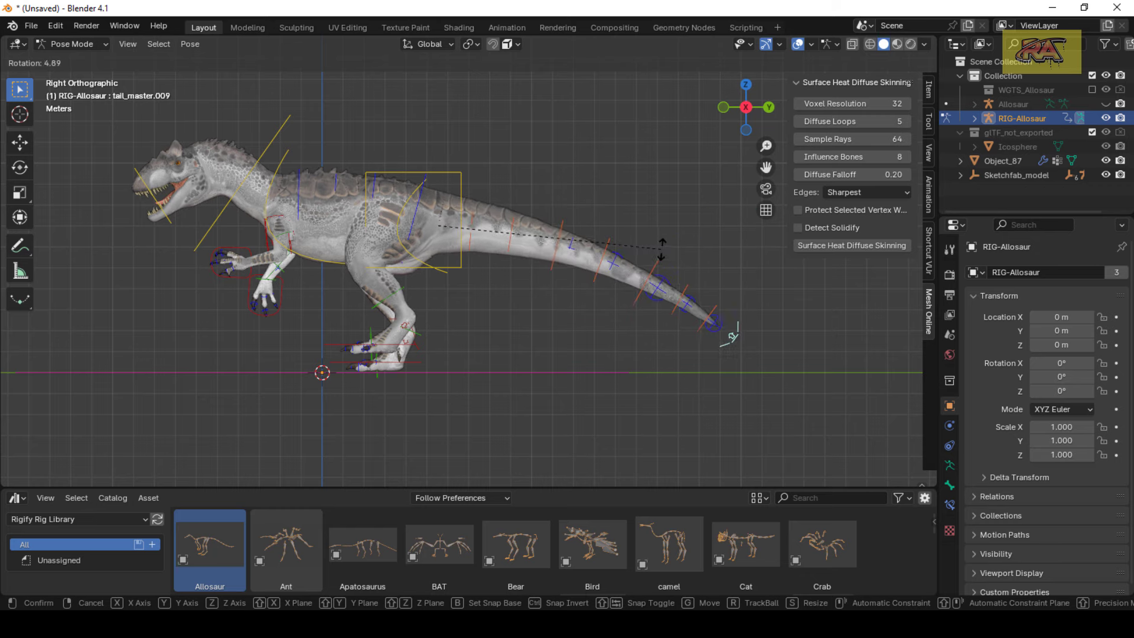
{"action": "left_click", "coordinate": [632, 243]}
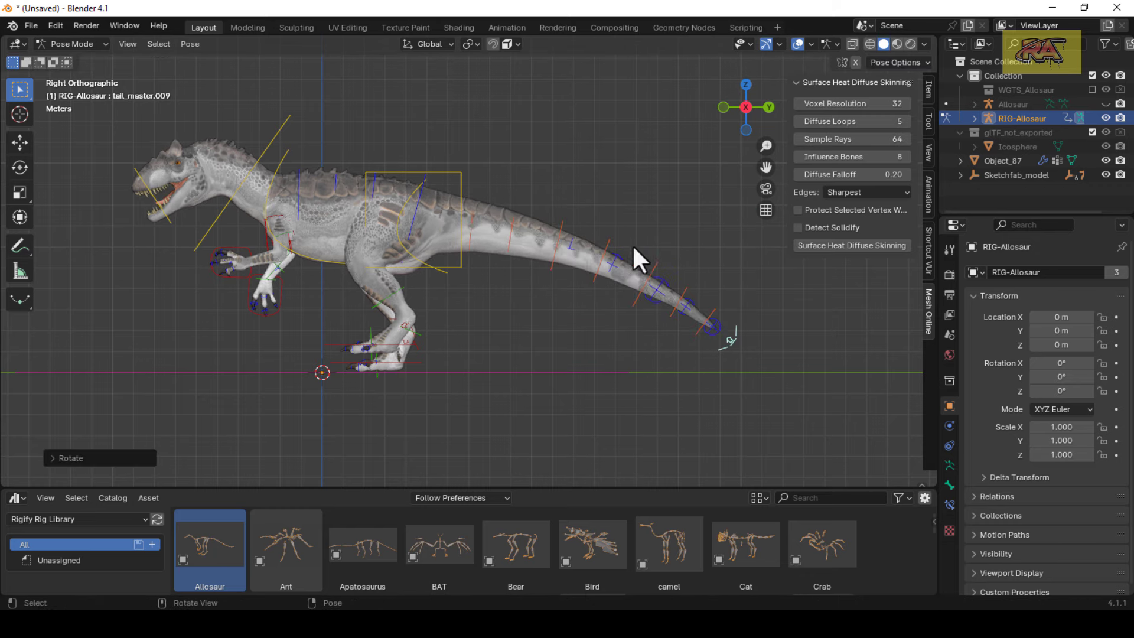
{"action": "left_click", "coordinate": [296, 197]}
{"action": "key", "text": "r"}
{"action": "left_click", "coordinate": [338, 188]}
{"action": "key", "text": "r"}
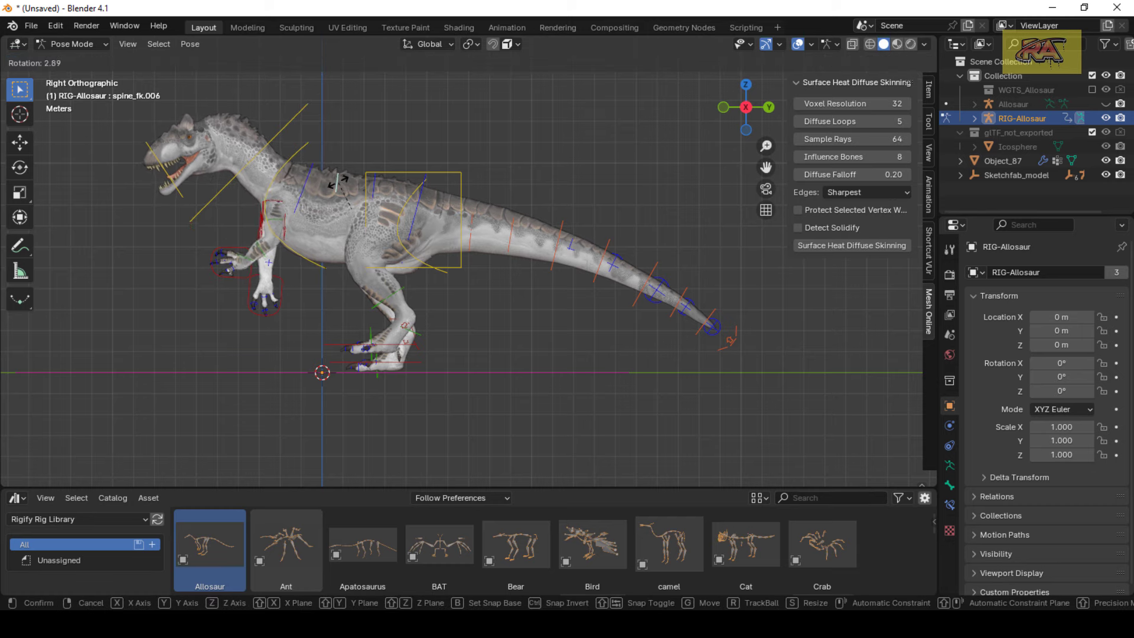
{"action": "left_click", "coordinate": [337, 188]}
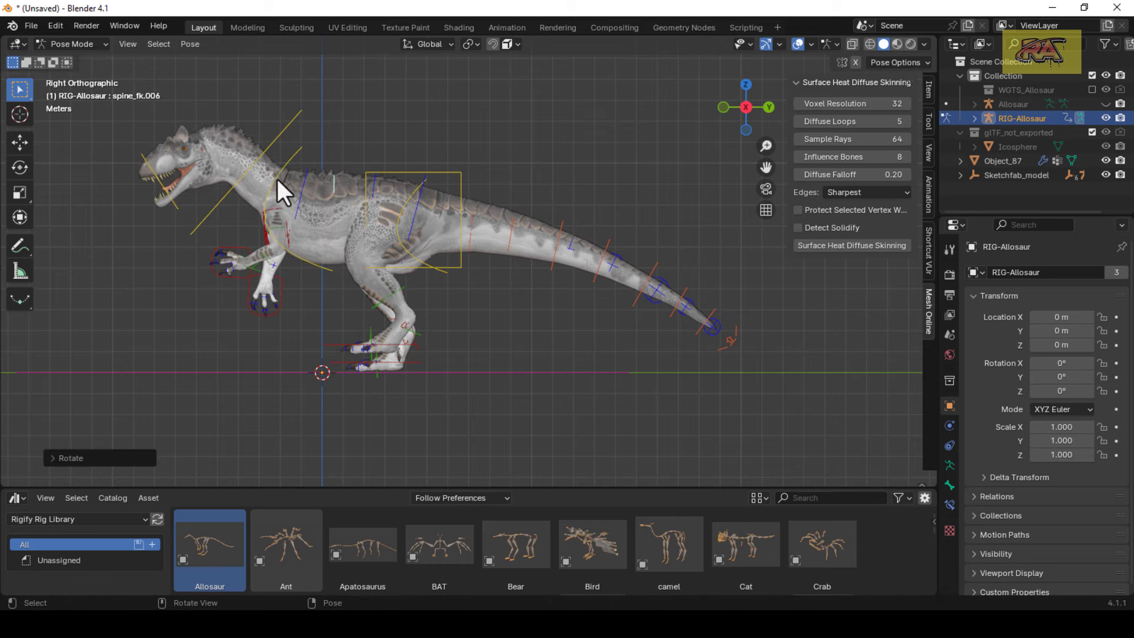
Rotate the neck and tilt the head, then clear all bones to rest pose
{"action": "left_click", "coordinate": [232, 197]}
{"action": "key", "text": "r"}
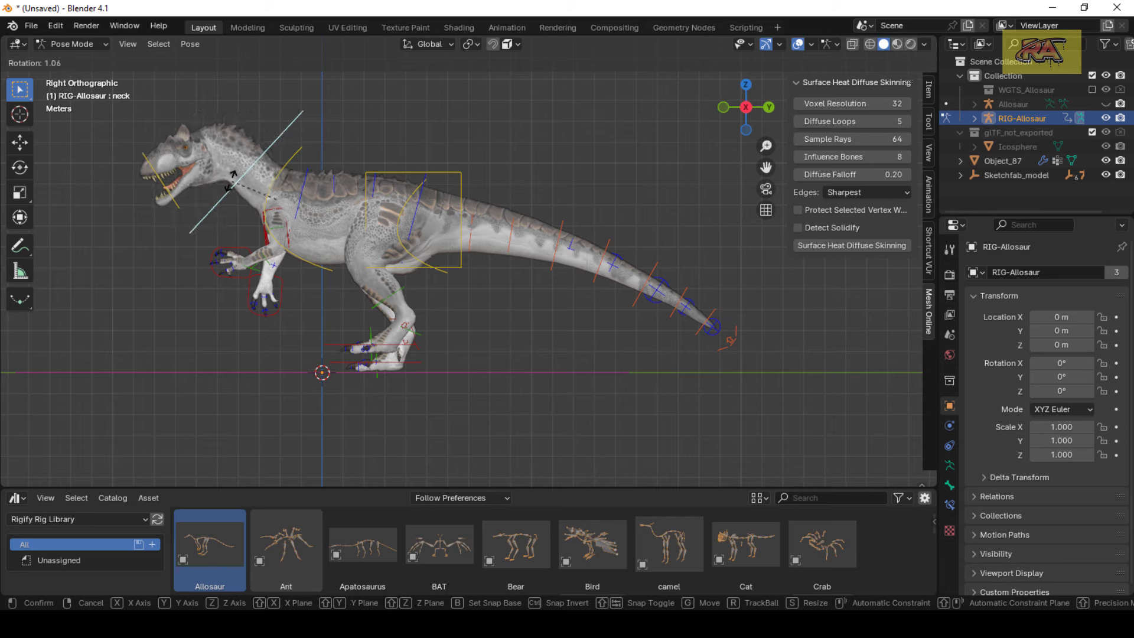
{"action": "left_click", "coordinate": [215, 204]}
{"action": "key", "text": "r"}
{"action": "key", "text": "r"}
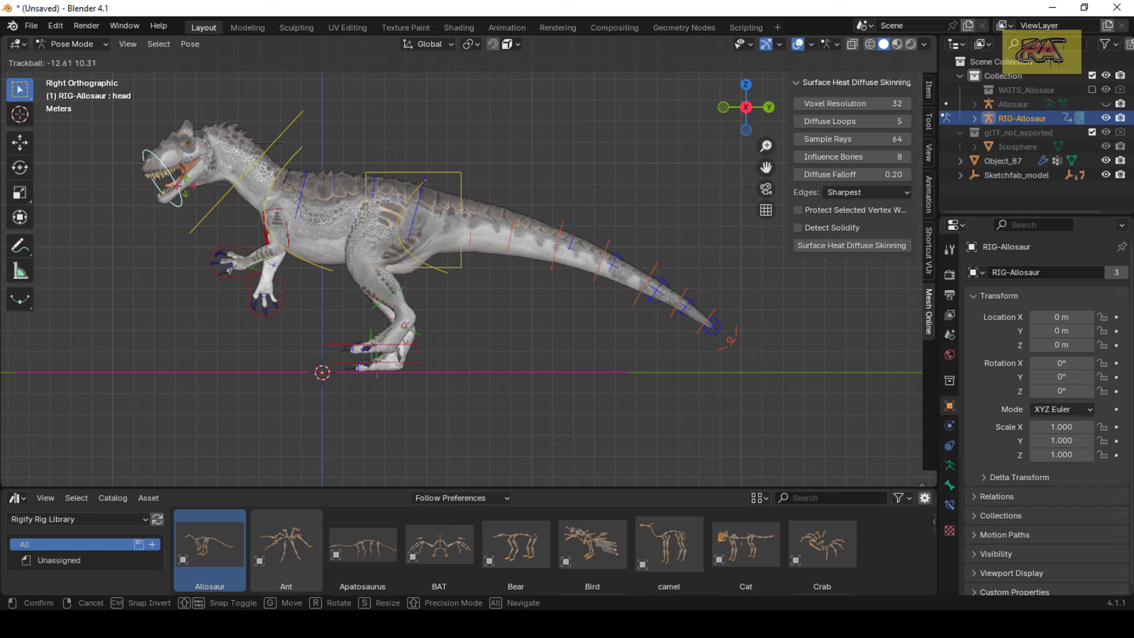
{"action": "left_click", "coordinate": [182, 180]}
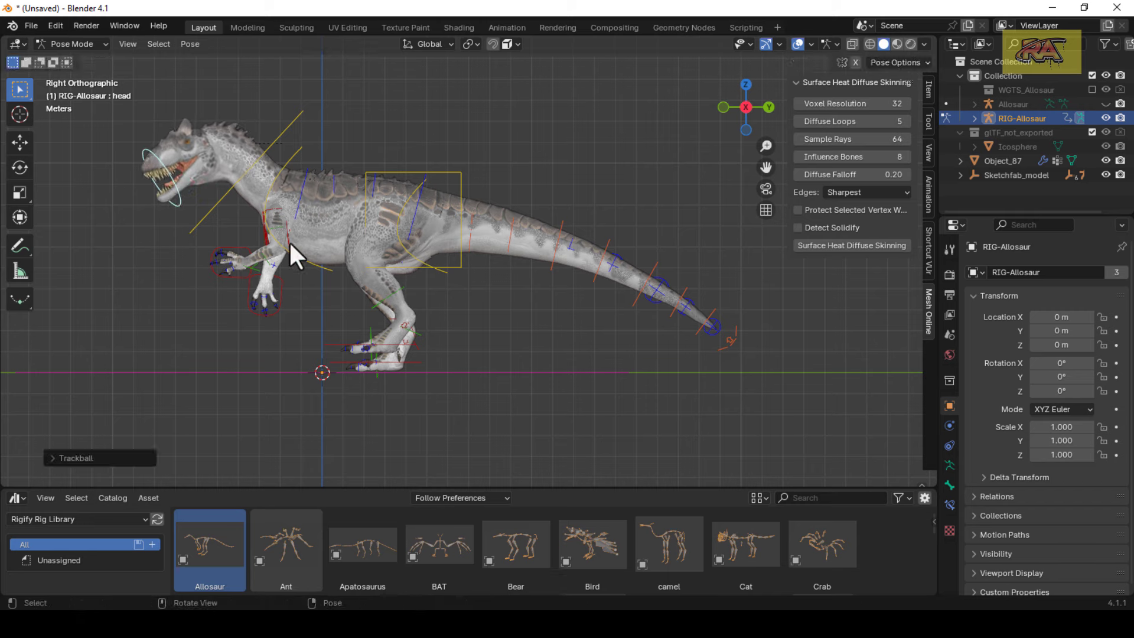
{"action": "key", "text": "a"}
{"action": "left_click", "coordinate": [193, 45]}
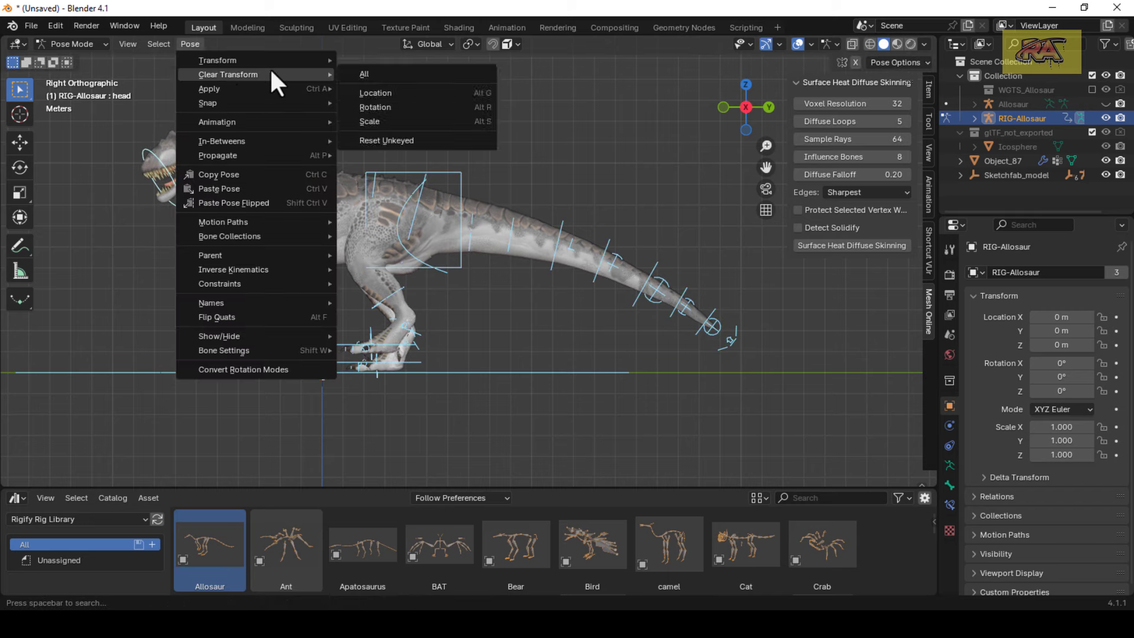